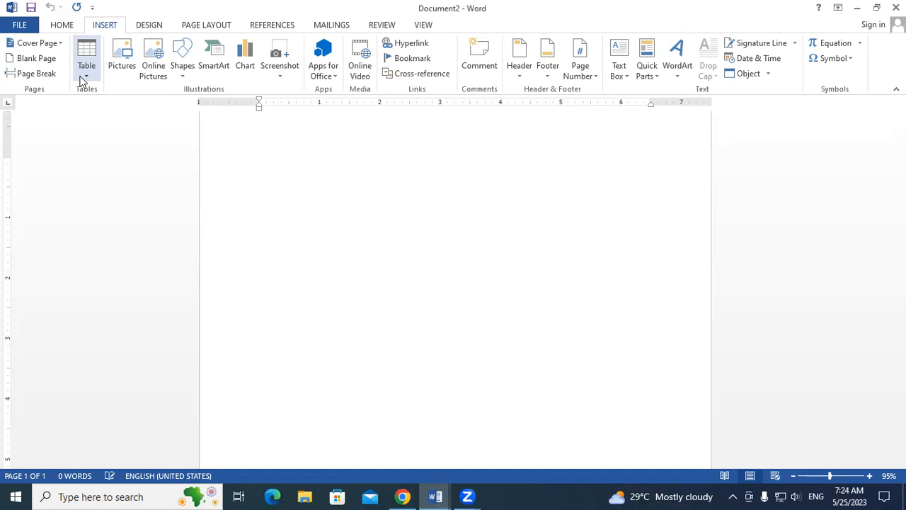
Try creating a one-row, three-column table from the text pattern "+---+----+-----+"
scroll(149, 121, down, 2)
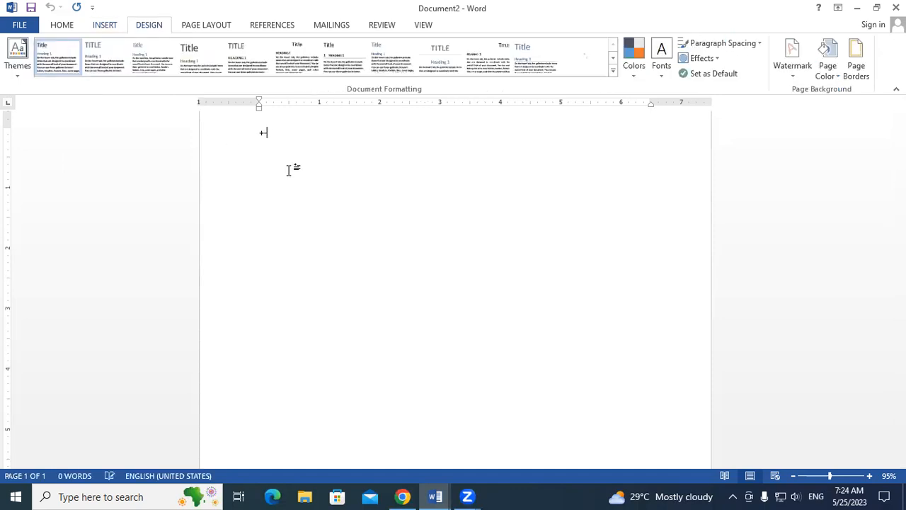
text(---+----+-----+)
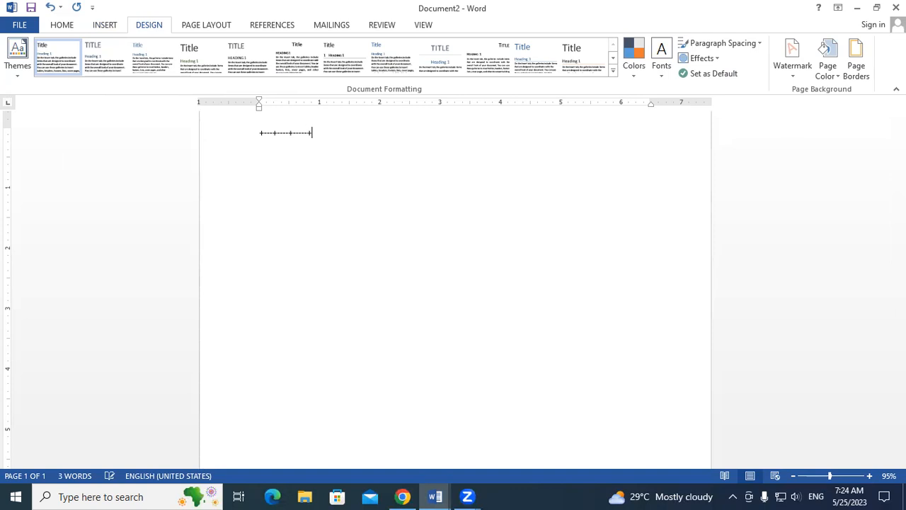
key(Return)
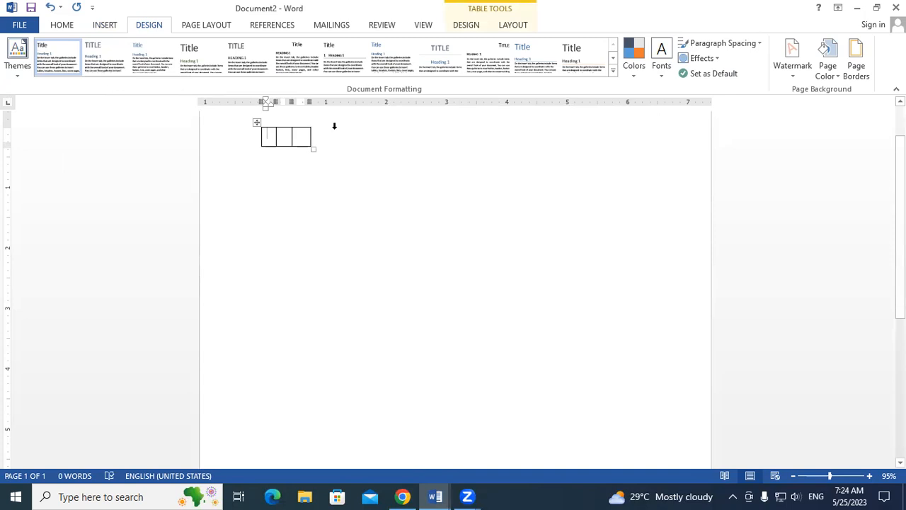
click(251, 141)
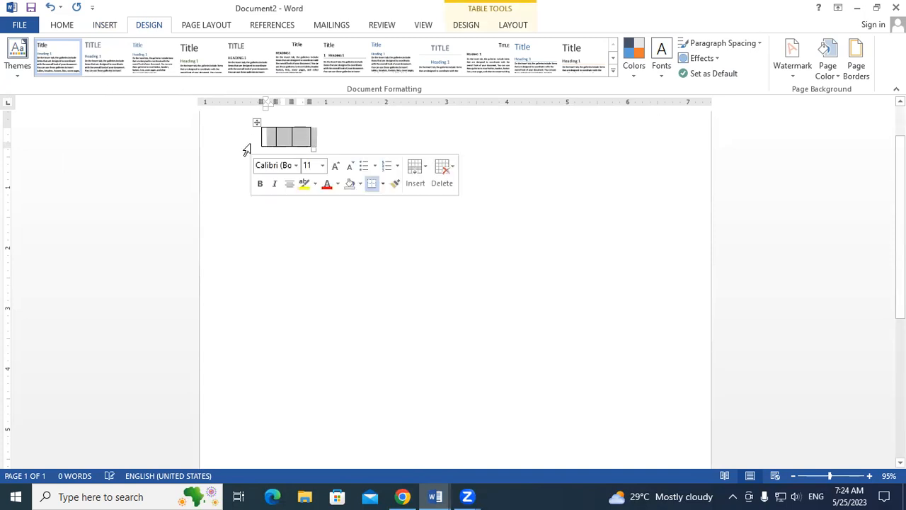
key(ctrl+z)
key(ctrl+z)
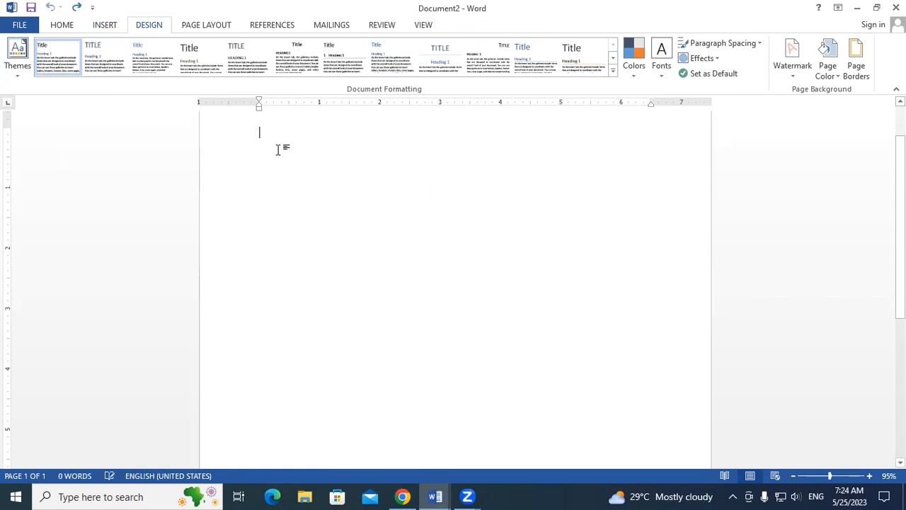
Insert a table with seven columns and six rows at the start of the document
click(105, 25)
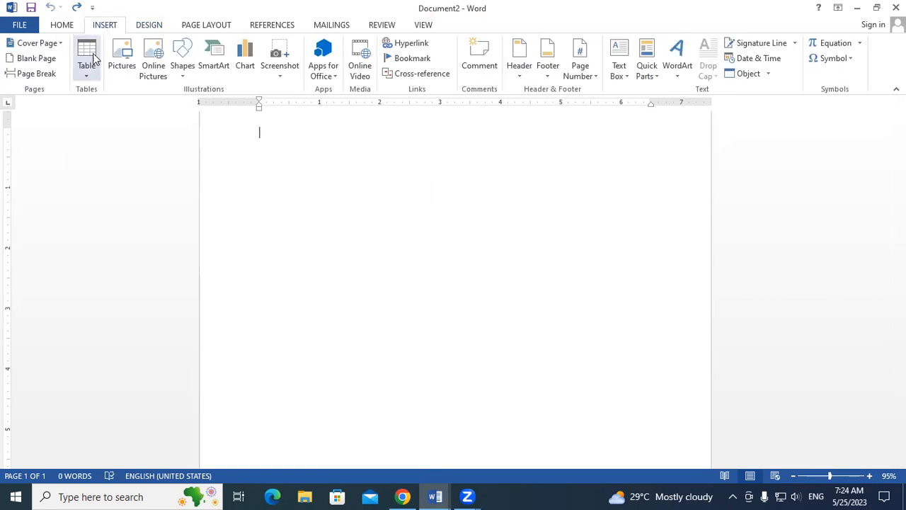
click(88, 71)
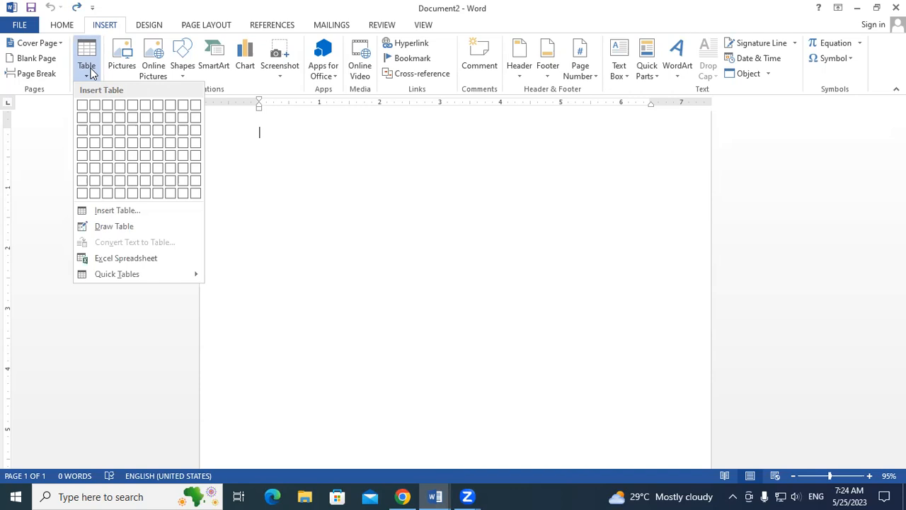
click(160, 170)
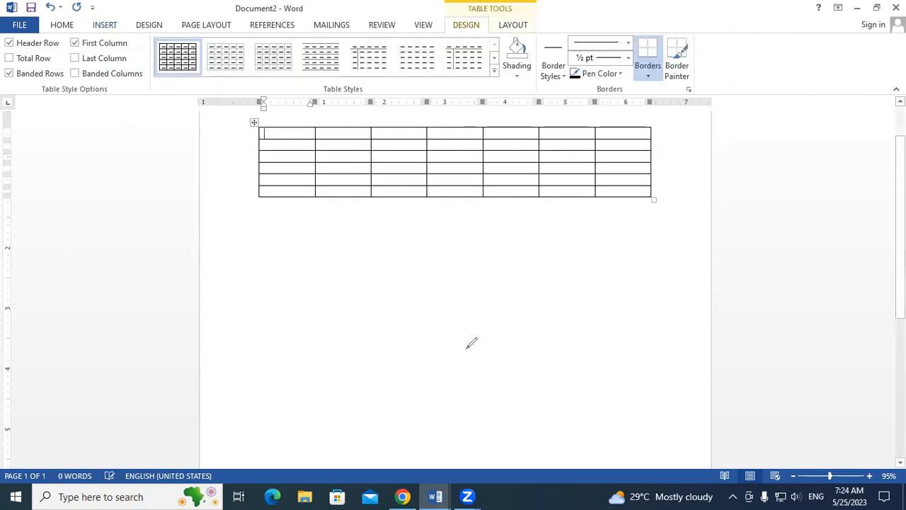
drag(287, 132, 288, 196)
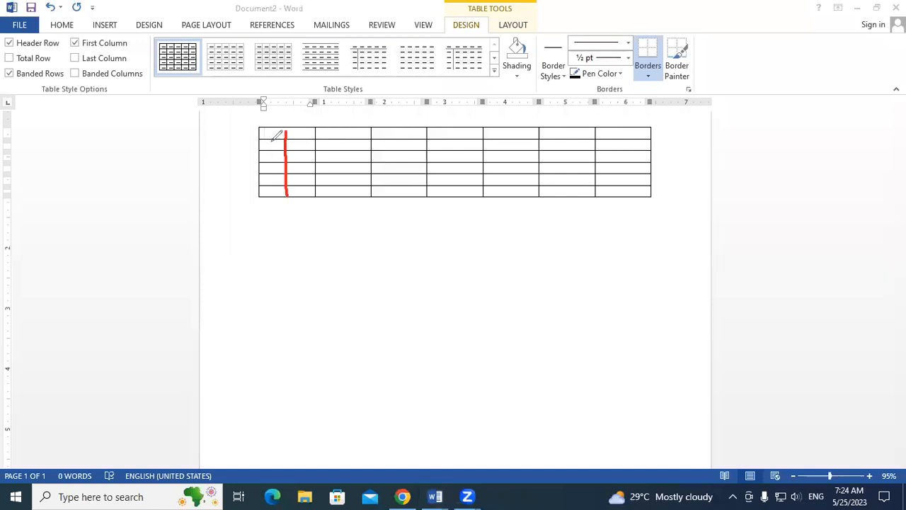
drag(264, 134, 339, 134)
drag(276, 134, 505, 134)
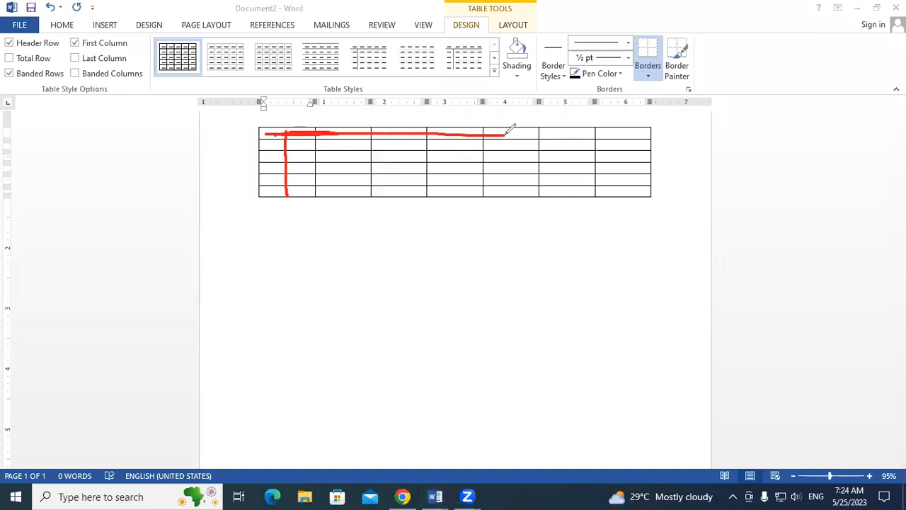
drag(354, 133, 356, 198)
drag(263, 216, 262, 235)
drag(261, 217, 274, 216)
click(283, 228)
mouse_move(320, 222)
mouse_down()
mouse_move(325, 233)
mouse_move(336, 218)
mouse_move(368, 232)
mouse_move(402, 230)
mouse_move(413, 215)
mouse_move(424, 233)
mouse_move(426, 225)
mouse_move(462, 240)
mouse_up()
click(347, 227)
click(383, 225)
click(446, 227)
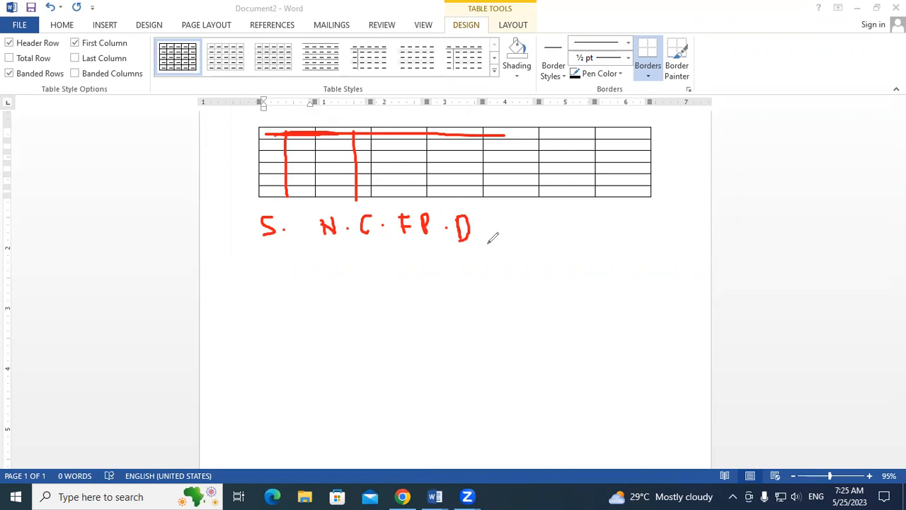
click(457, 108)
mouse_move(453, 225)
mouse_down()
mouse_move(290, 222)
mouse_move(534, 209)
mouse_move(460, 221)
mouse_move(462, 147)
mouse_move(305, 148)
mouse_up()
click(559, 112)
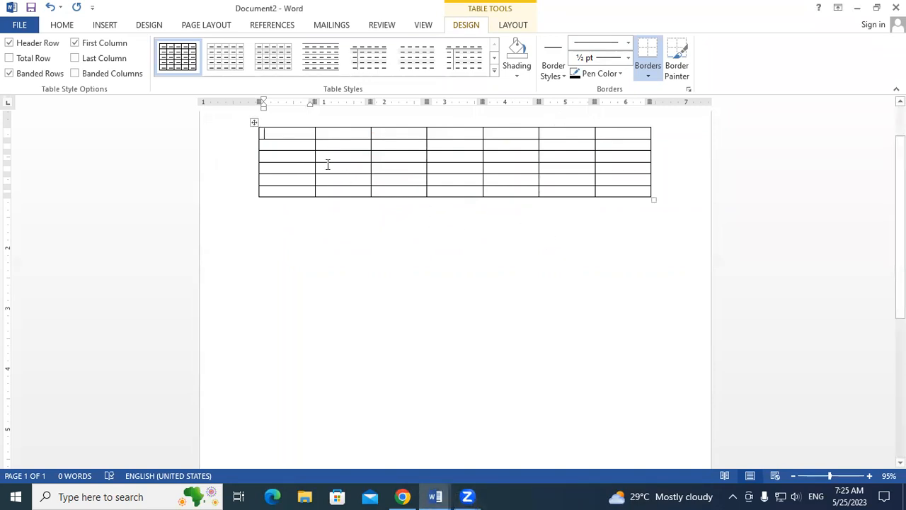
Undo the table insertion and insert a table with six columns and three rows instead
key(ctrl+z)
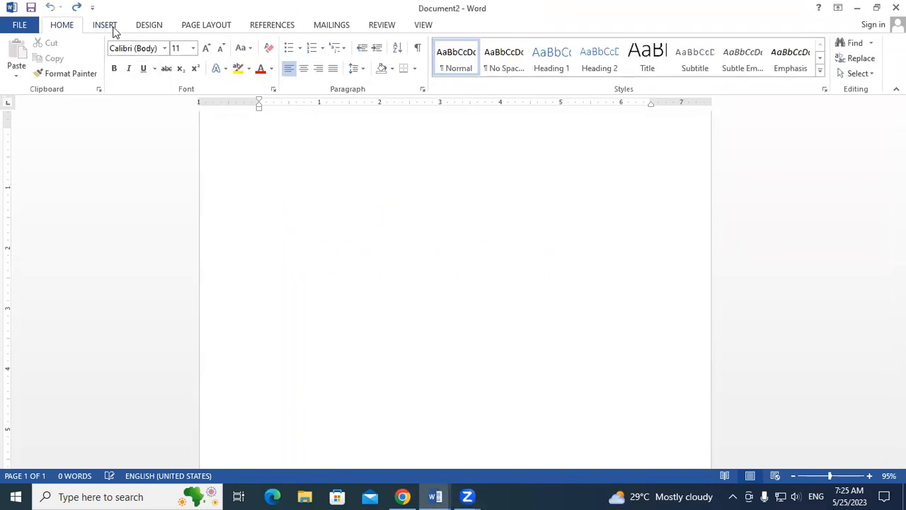
click(112, 30)
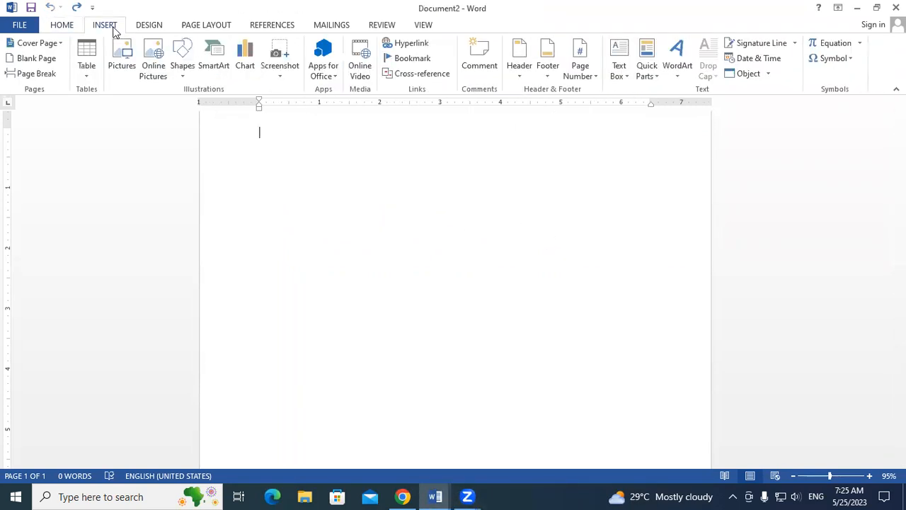
click(88, 70)
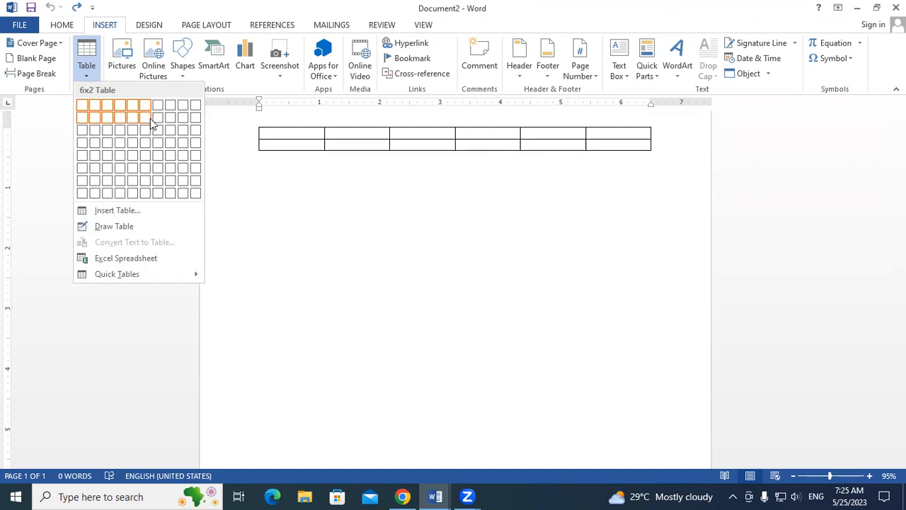
click(151, 132)
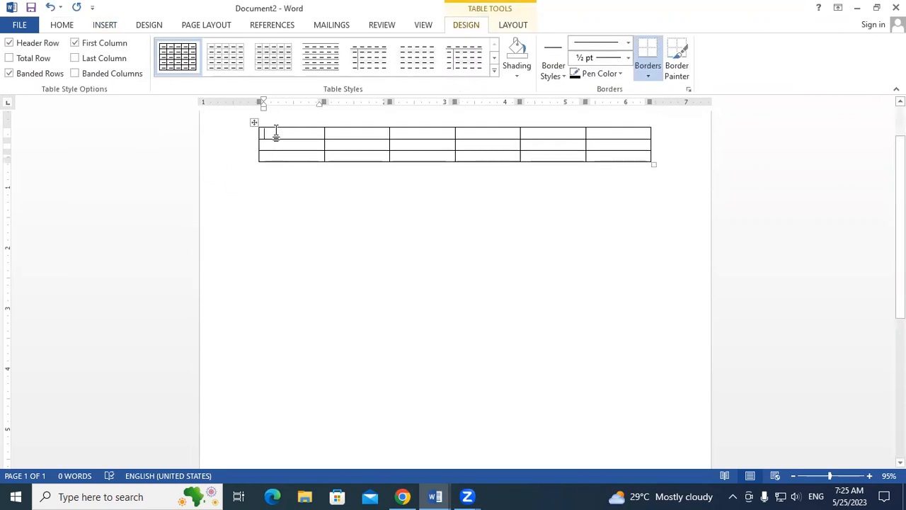
Enter the headers SR NO, STUDENT NAME and COURSE in the first three cells of the table's first row
text(SR NO)
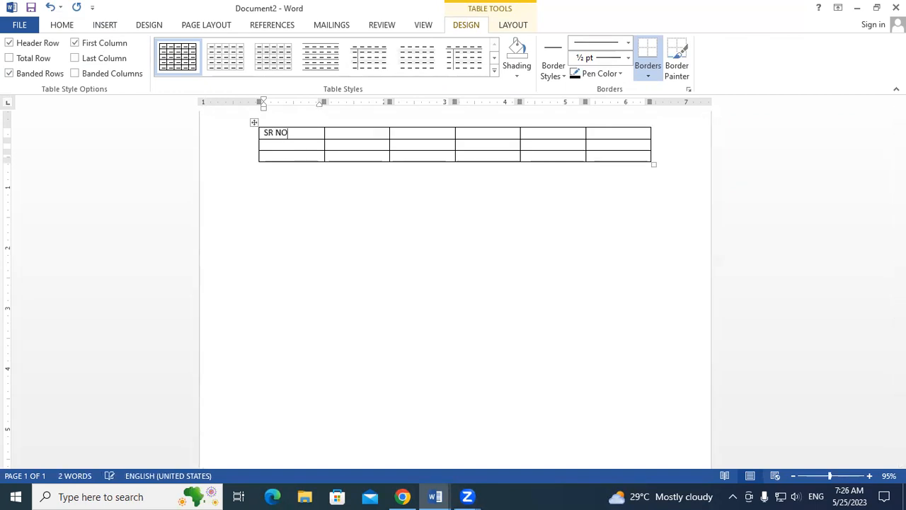
key(Tab)
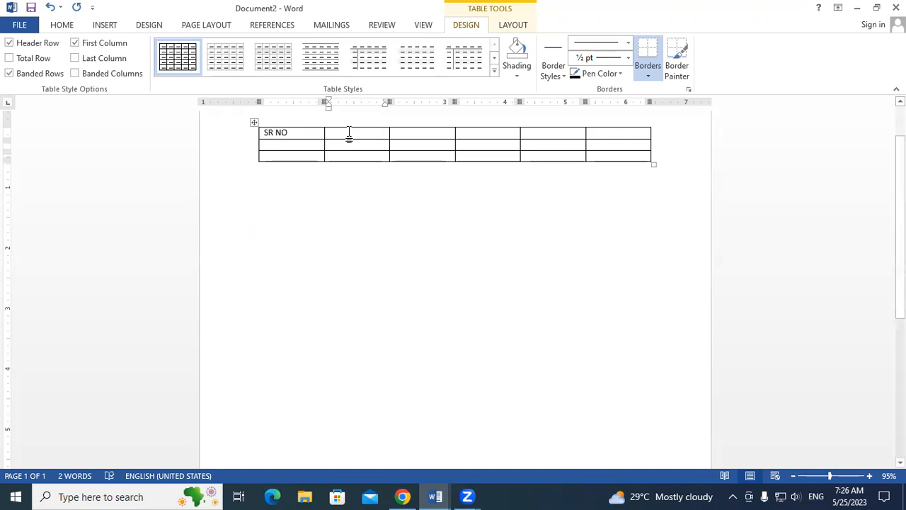
text(STUDENT NAME)
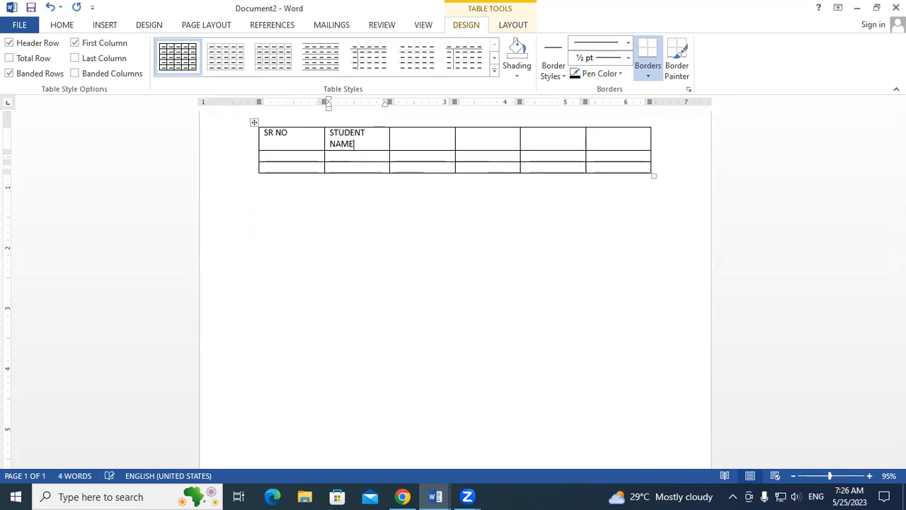
click(416, 137)
text(COURSE)
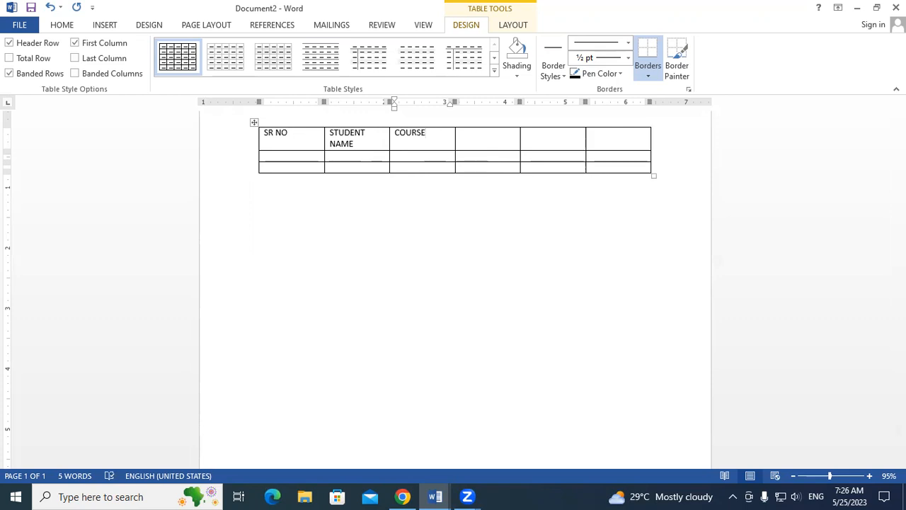
Enter the headers FEE, PAID and DUE in the last three cells of the table's first row
click(507, 141)
text(FRR)
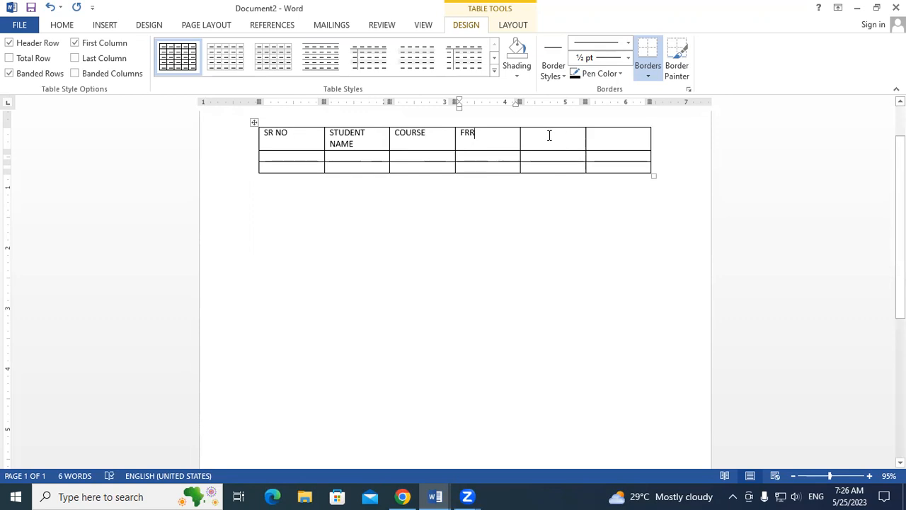
key(BackSpace)
key(BackSpace)
text(EE)
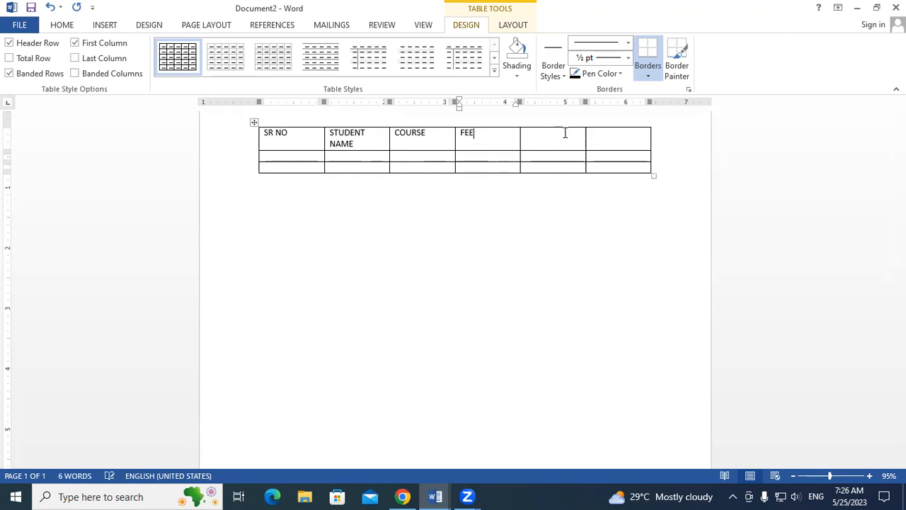
click(566, 139)
text(P)
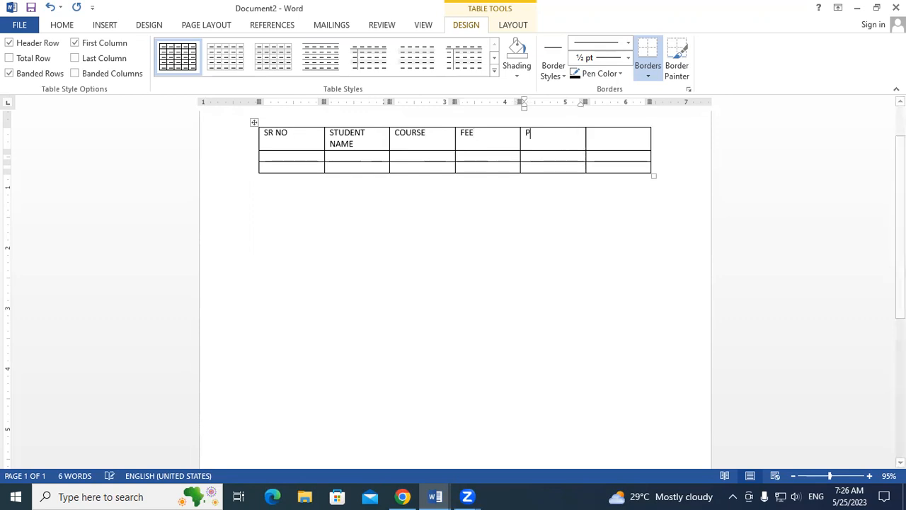
text(AID)
click(603, 145)
text(DUE)
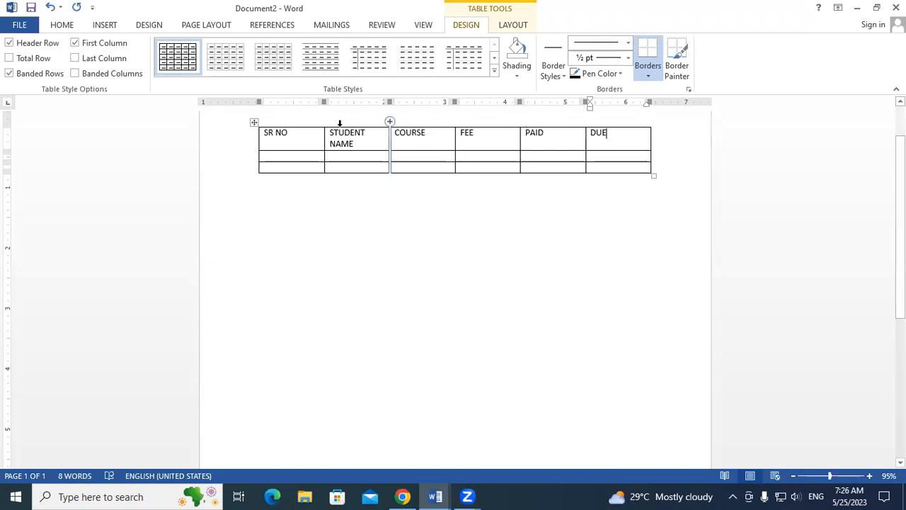
click(305, 137)
click(364, 140)
click(431, 135)
click(487, 135)
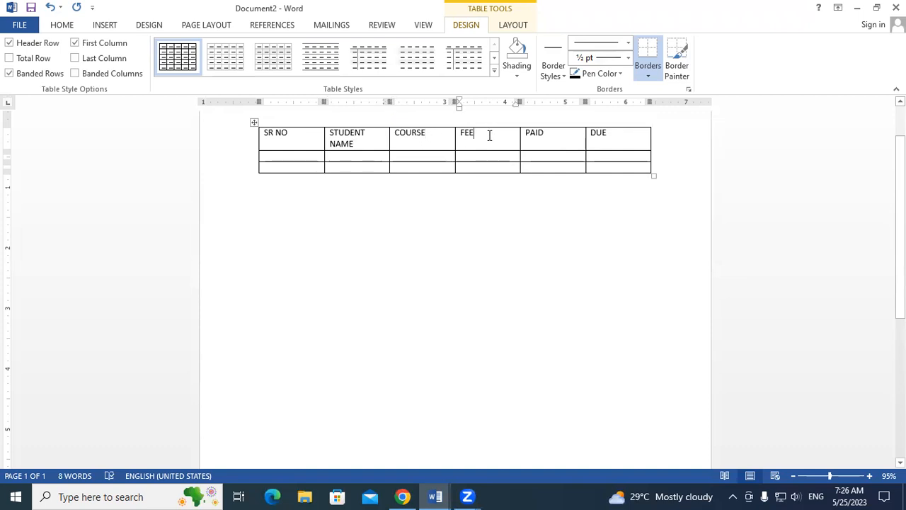
click(551, 134)
click(606, 135)
Move the column borders to widen STUDENT NAME and COURSE and narrow FEE, PAID and DUE, fitting STUDENT NAME on one line
drag(585, 141, 599, 140)
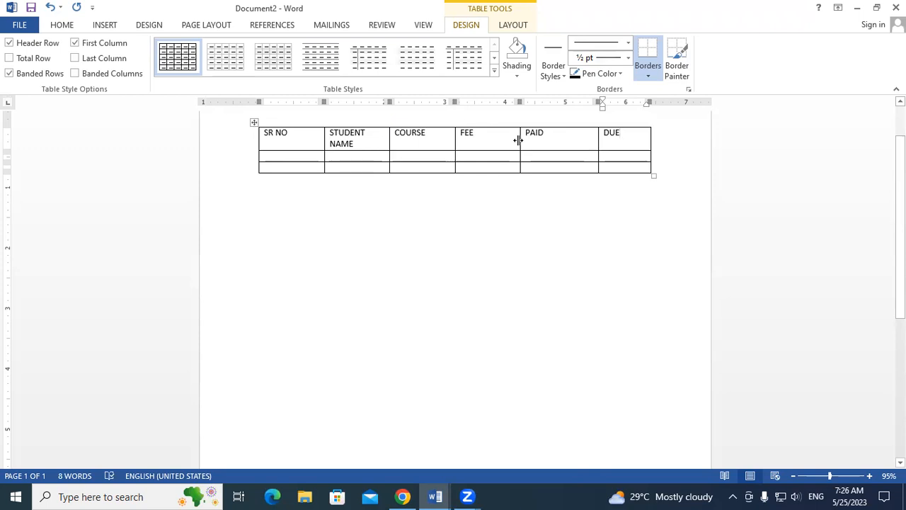
drag(518, 133, 518, 133)
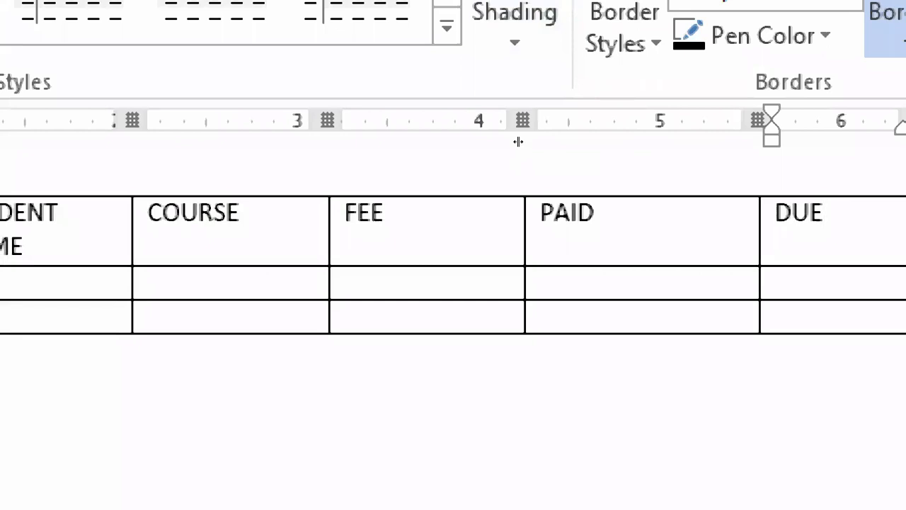
drag(519, 142, 552, 144)
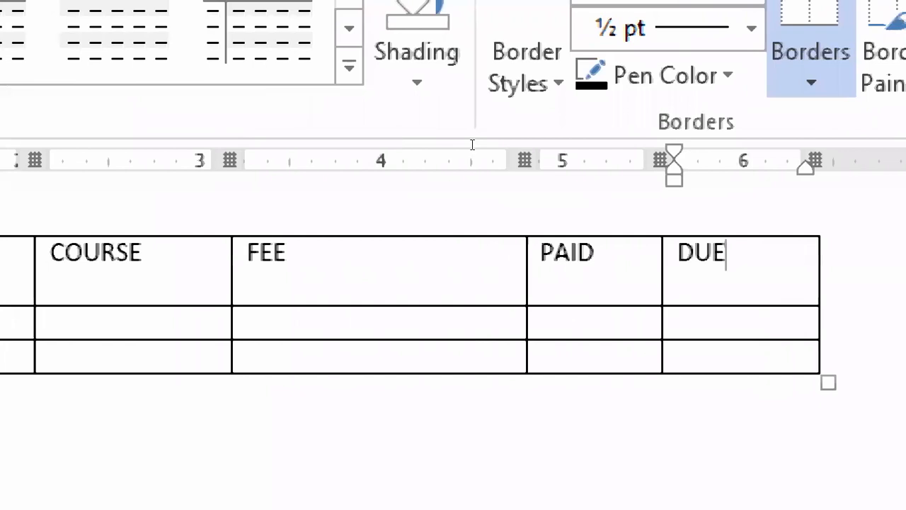
drag(456, 142, 507, 144)
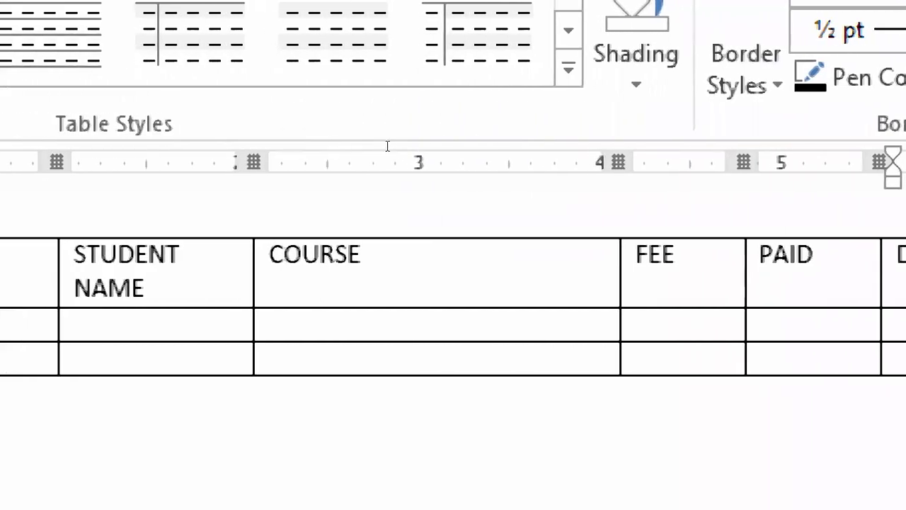
drag(386, 146, 429, 146)
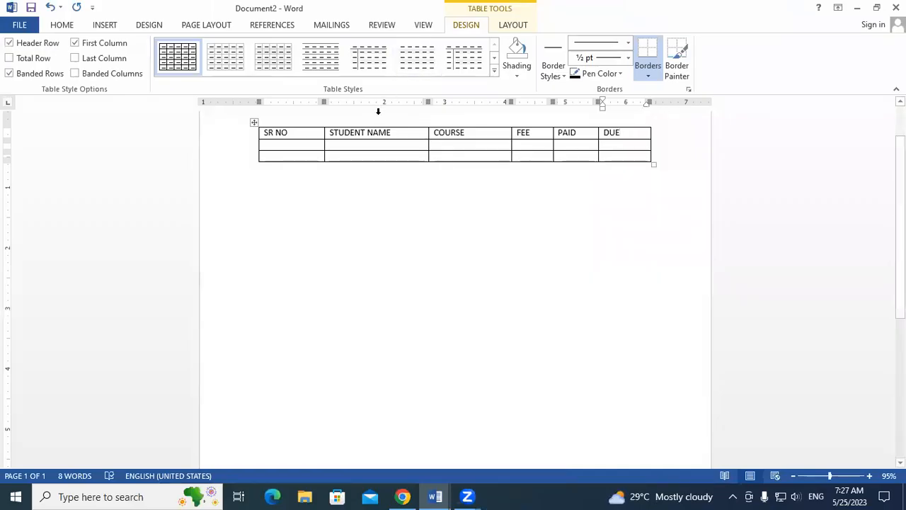
Fill the first record row with SR NO 1, the student's full name and the course ADFA
click(304, 146)
text(1)
click(331, 144)
text(AJAY)
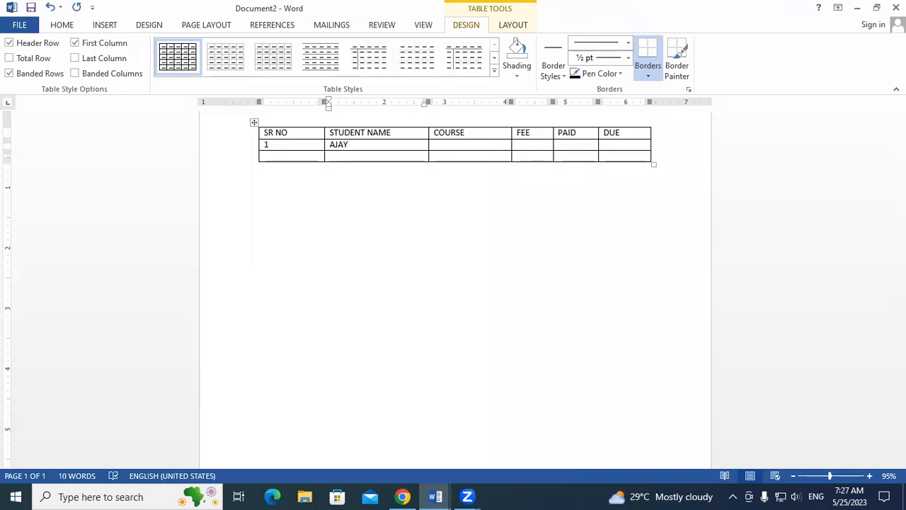
text( SINGH)
click(447, 144)
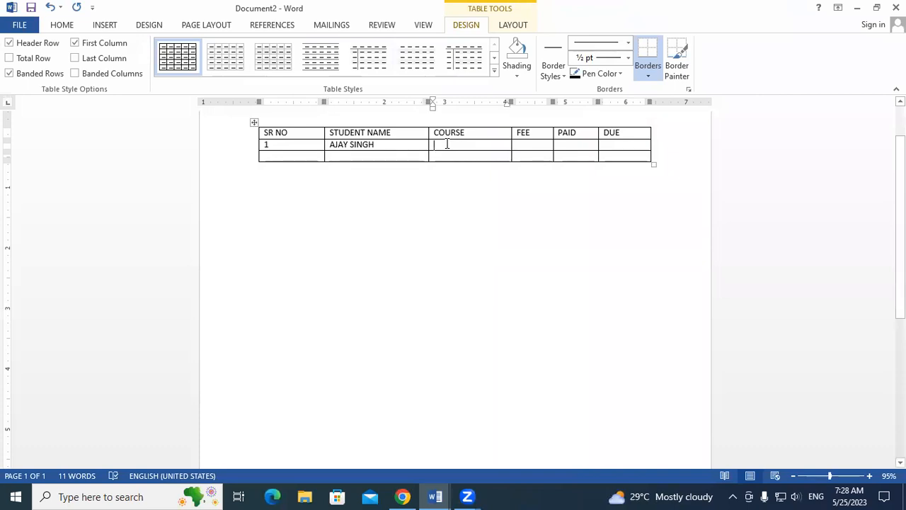
text(ADFA)
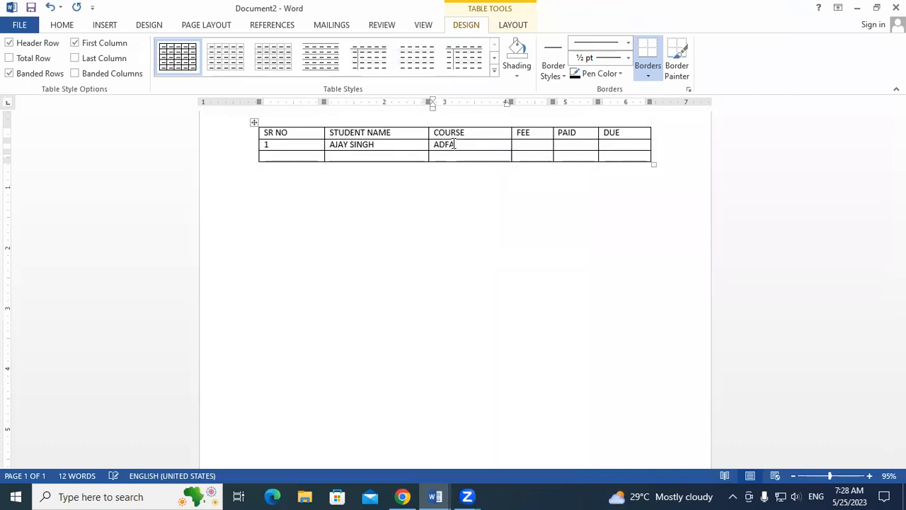
Complete the first student's record with FEE 15000, PAID 3000 and DUE 12000
click(528, 145)
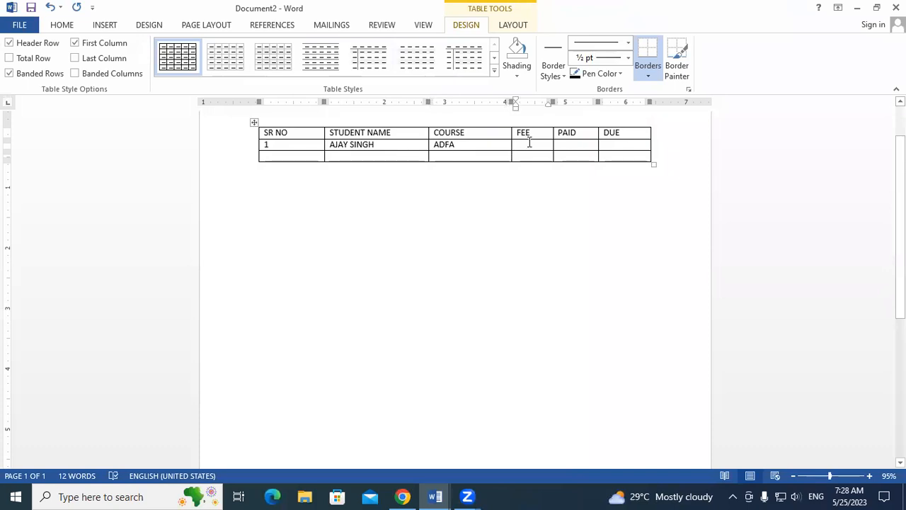
text(15)
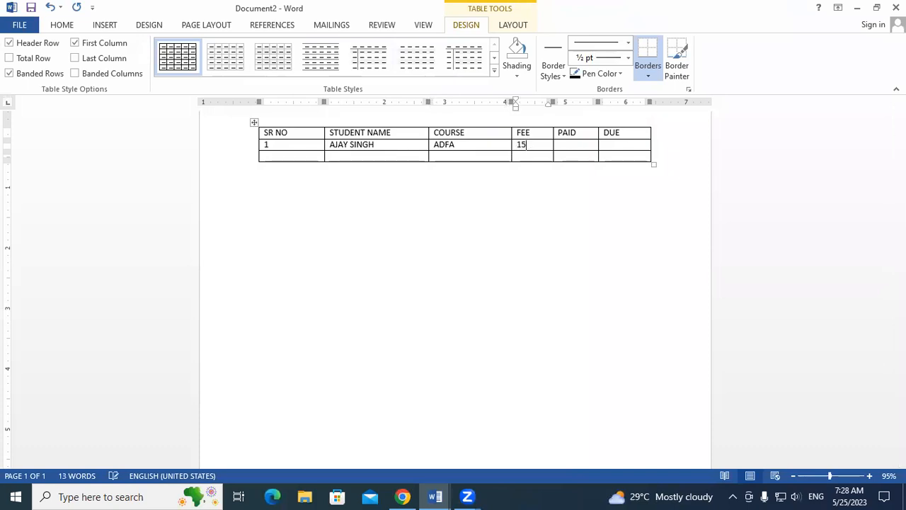
text(000)
click(570, 146)
text(3000)
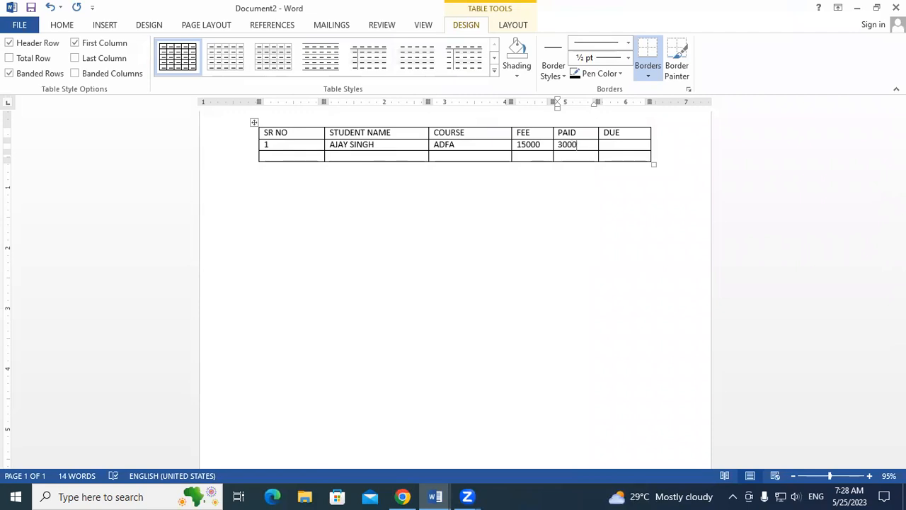
click(608, 145)
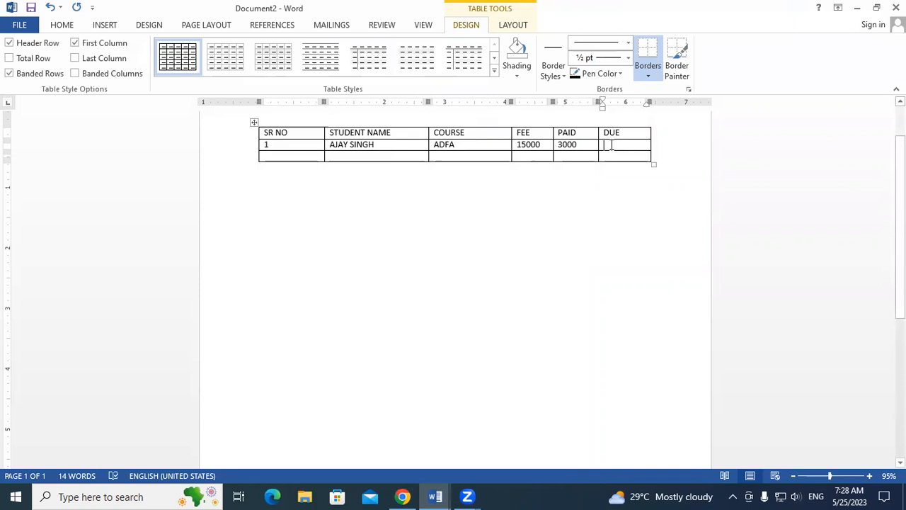
text(12000)
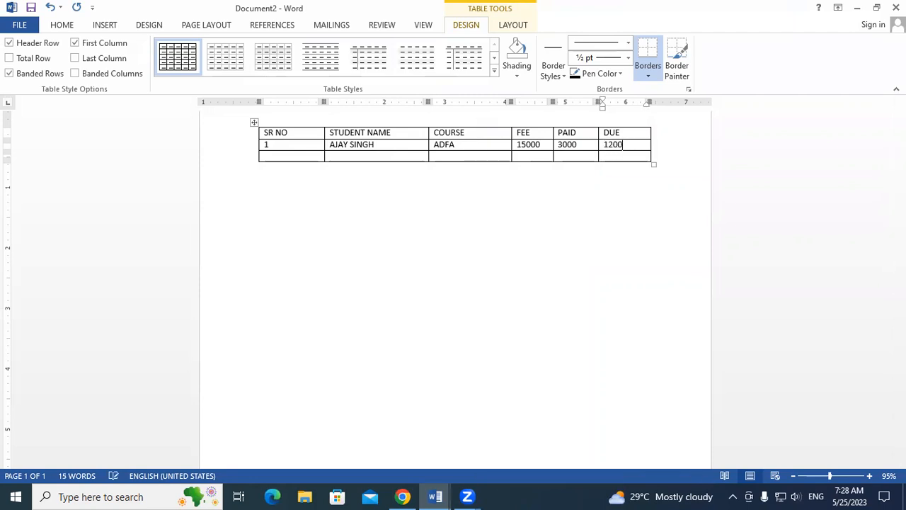
Fill the second record row with SR NO 2, the student's name and the course DFA
click(313, 155)
text(2)
key(Tab)
text(GAURAV)
key(Tab)
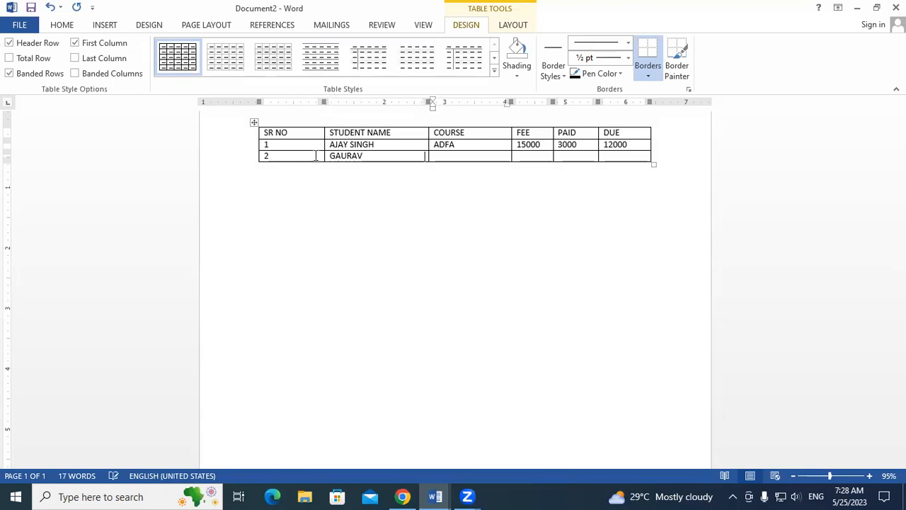
text(DFA)
Complete the second student's record with FEE 9000, PAID 4500 and DUE 4500
key(Tab)
text(9000)
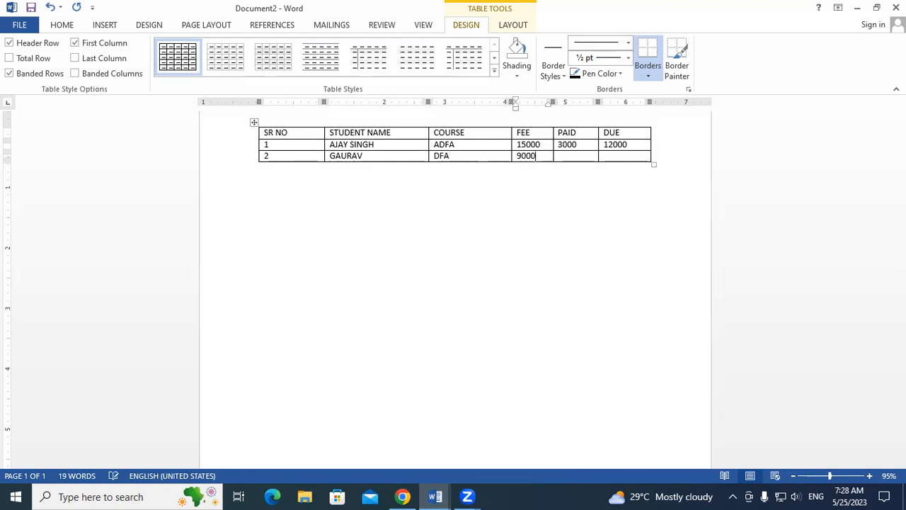
key(Tab)
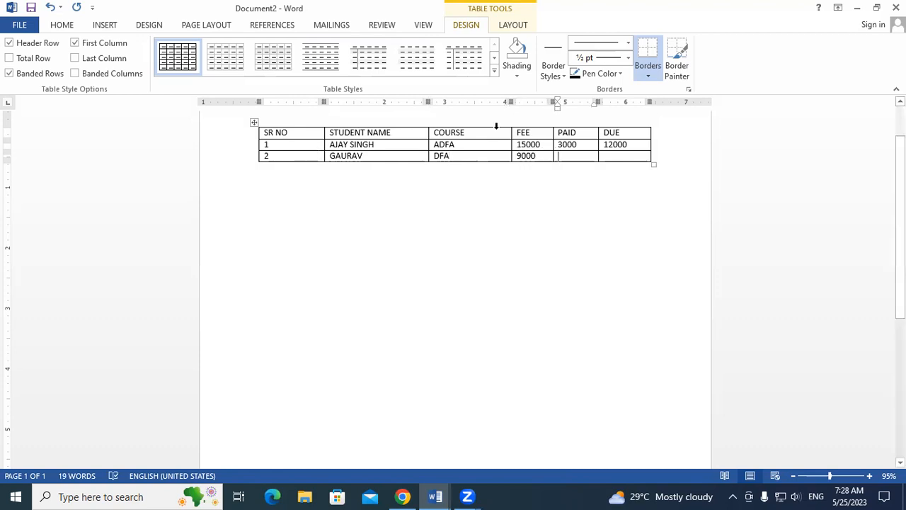
text(4500)
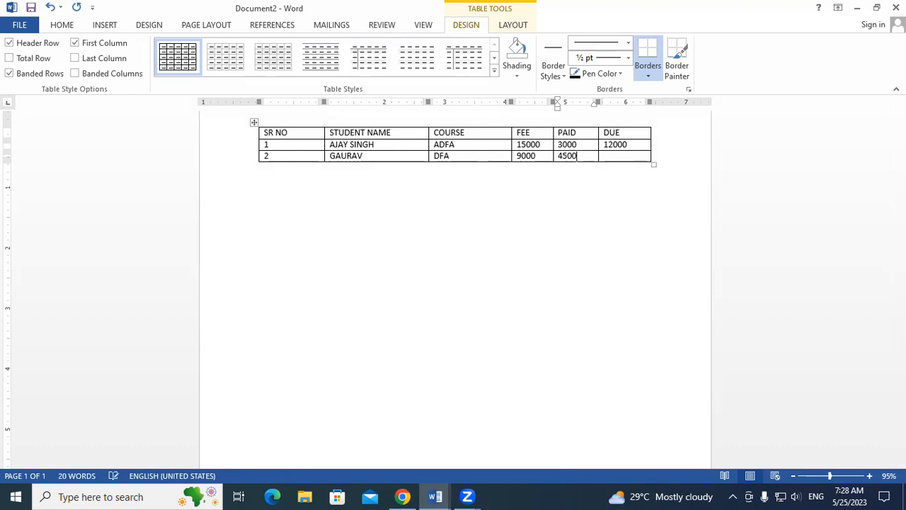
click(614, 157)
text(4500)
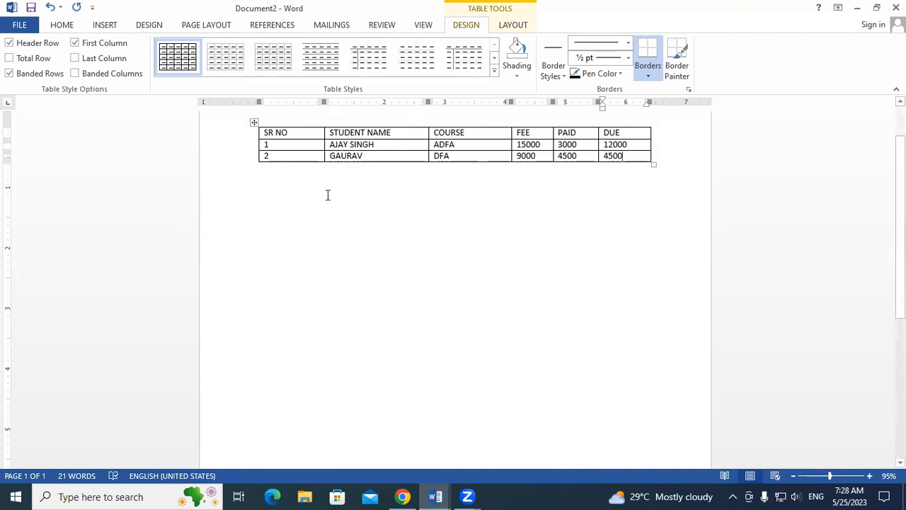
Add a new row at the table's end and enter SR NO 3, the student's name and the course CCC
scroll(621, 299, down, 2)
scroll(455, 283, up, 2)
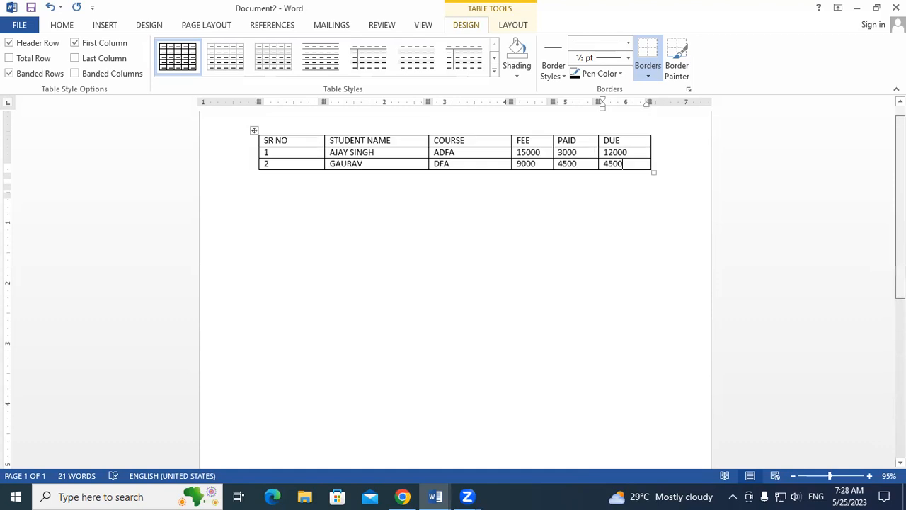
click(869, 476)
click(870, 476)
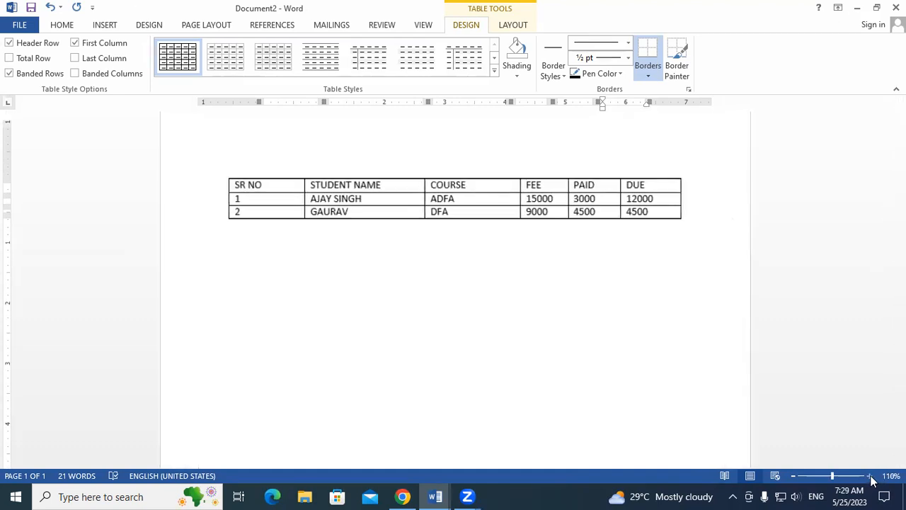
click(869, 475)
click(870, 476)
click(870, 476)
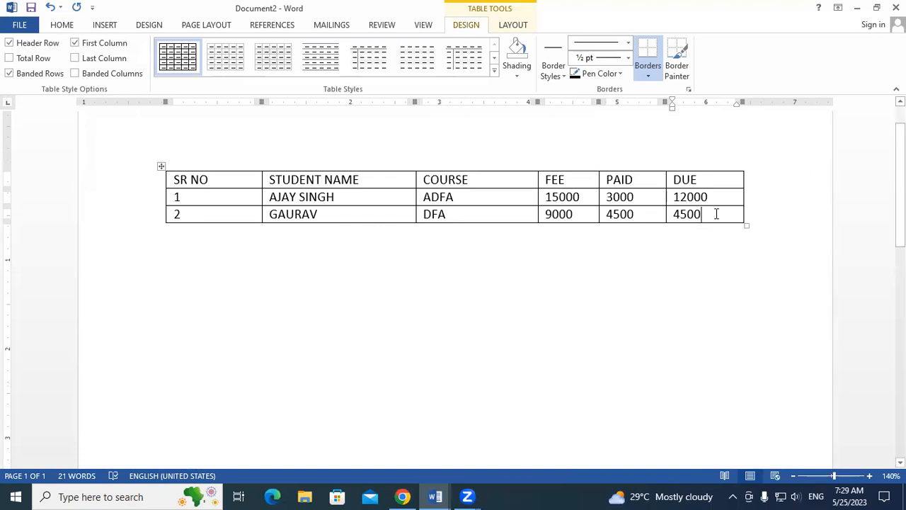
key(Tab)
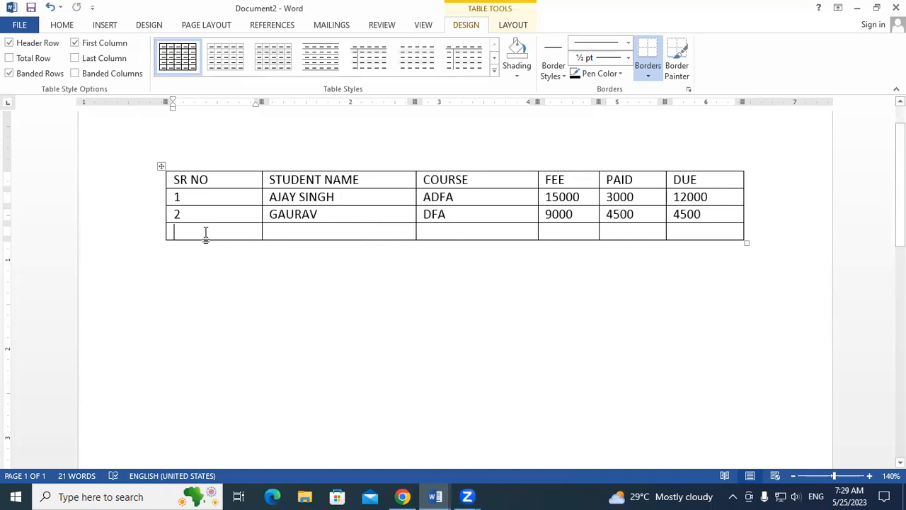
text(3)
click(284, 230)
text(SURAJ)
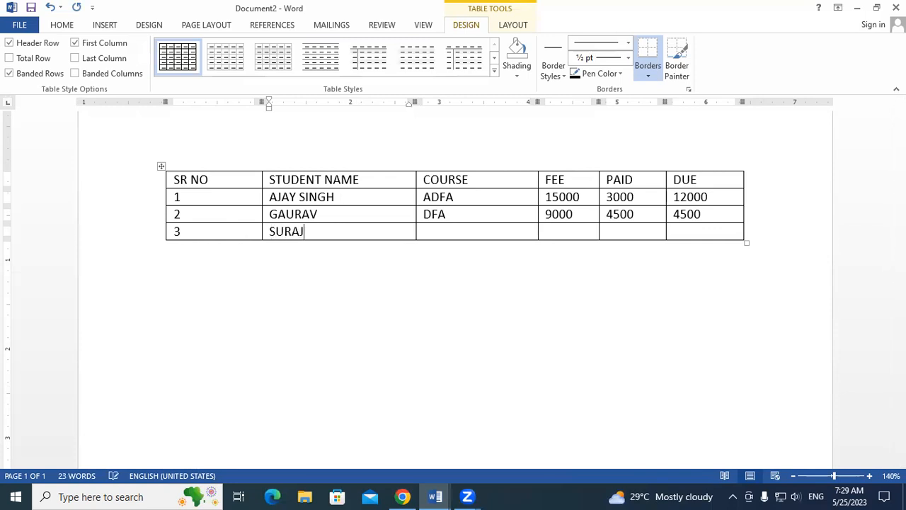
click(437, 231)
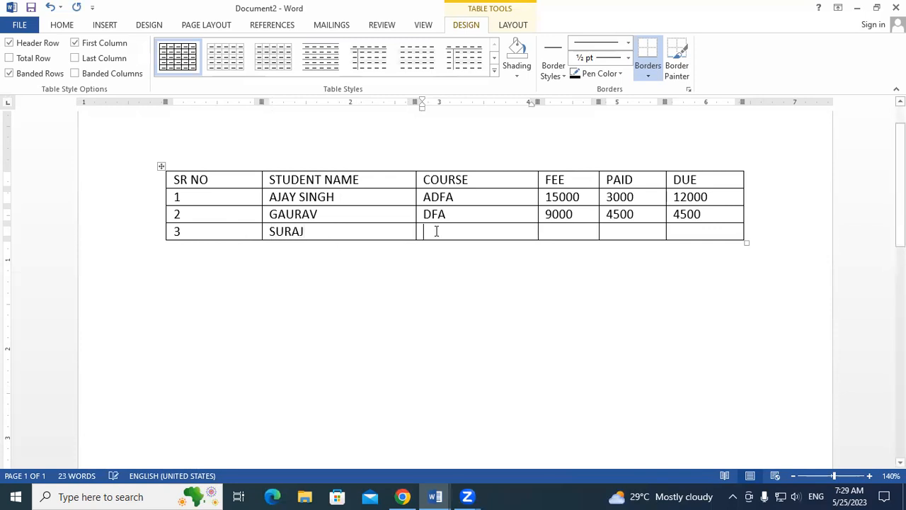
text(CCC)
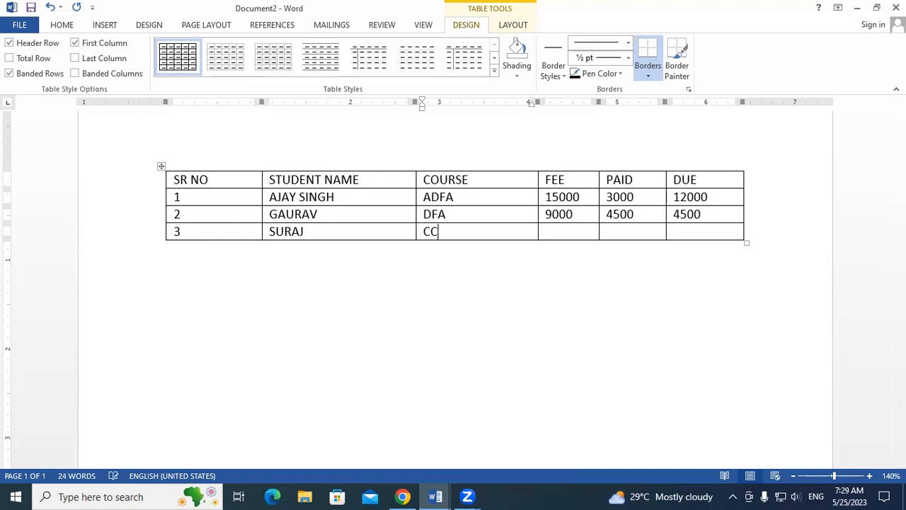
Complete the third student's record with FEE 5000, PAID 2000 and DUE 3000
click(564, 230)
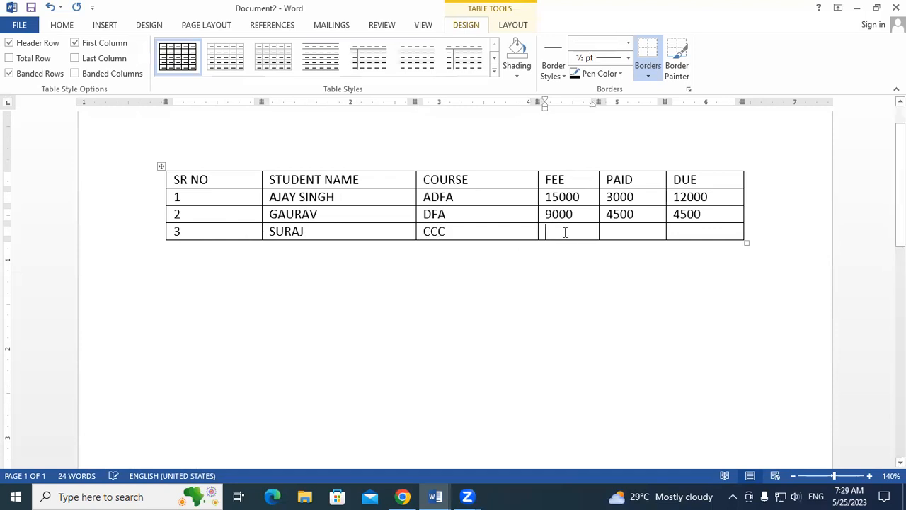
text(5000)
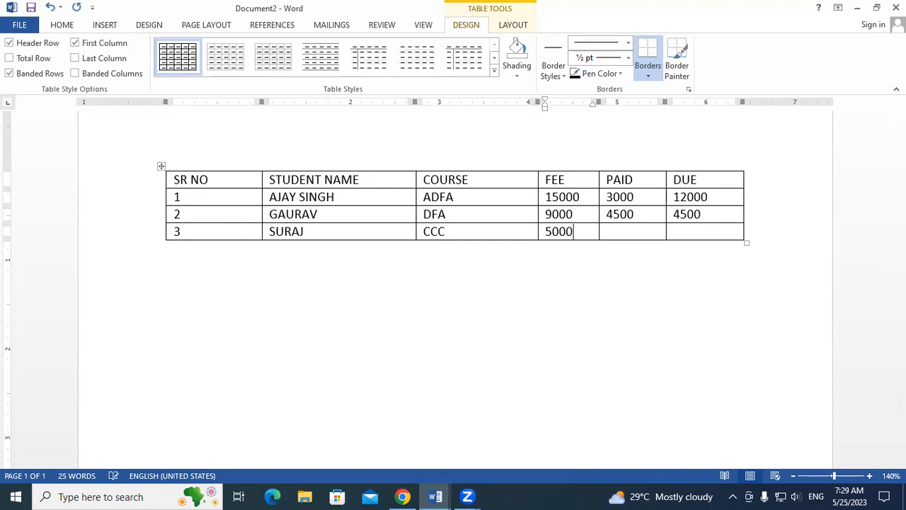
key(Tab)
text(2000)
key(Tab)
text(3000)
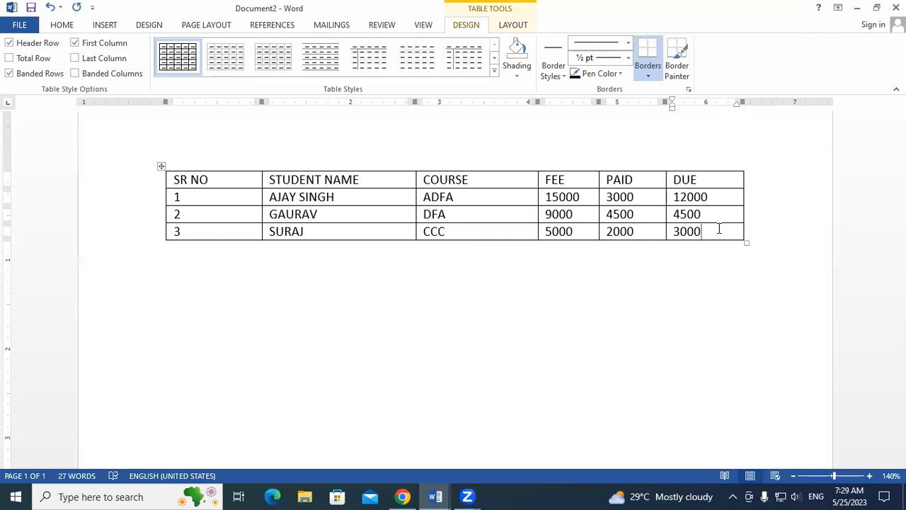
Try adding an extra line below 3000 in the last DUE cell and remove it again
key(Return)
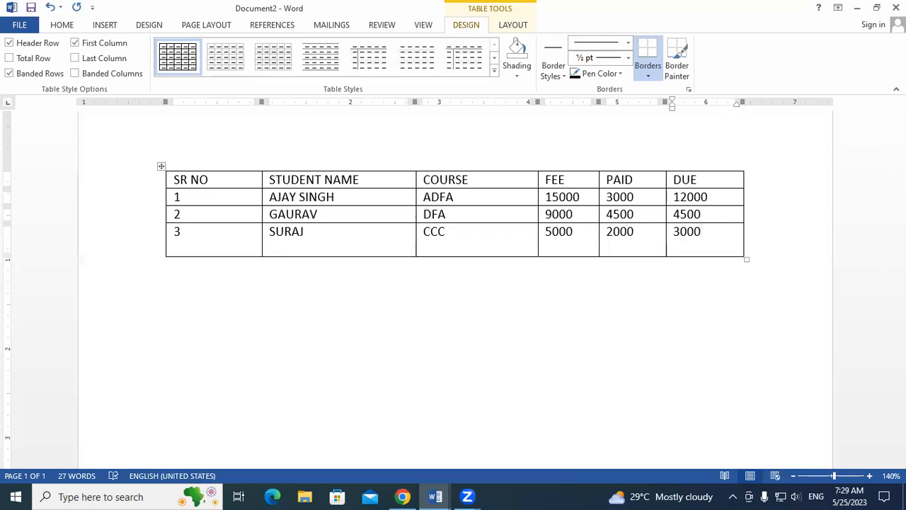
key(BackSpace)
key(Return)
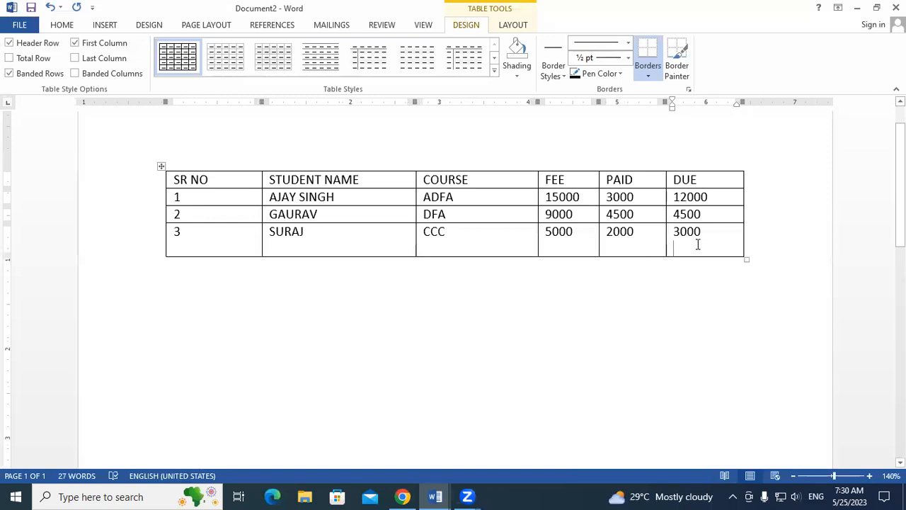
key(BackSpace)
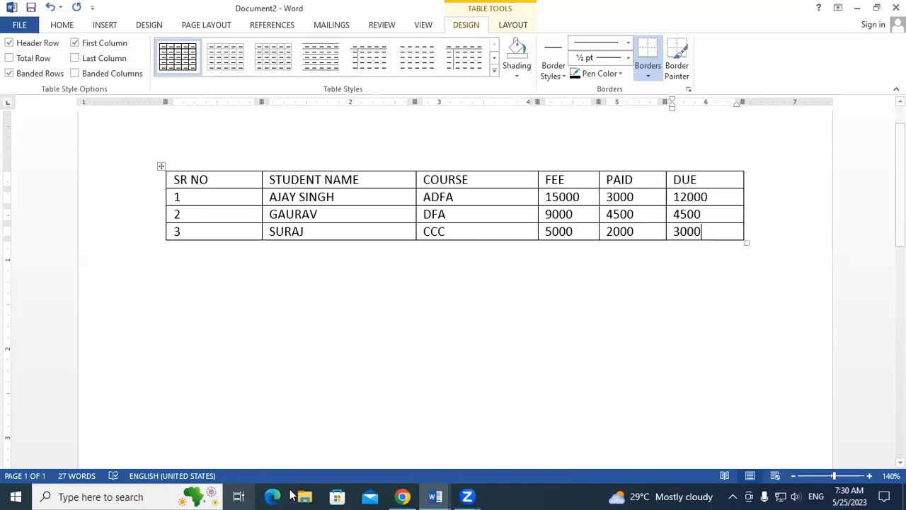
mouse_move(180, 270)
mouse_down()
mouse_move(170, 271)
mouse_move(178, 289)
mouse_move(171, 289)
mouse_up()
click(185, 286)
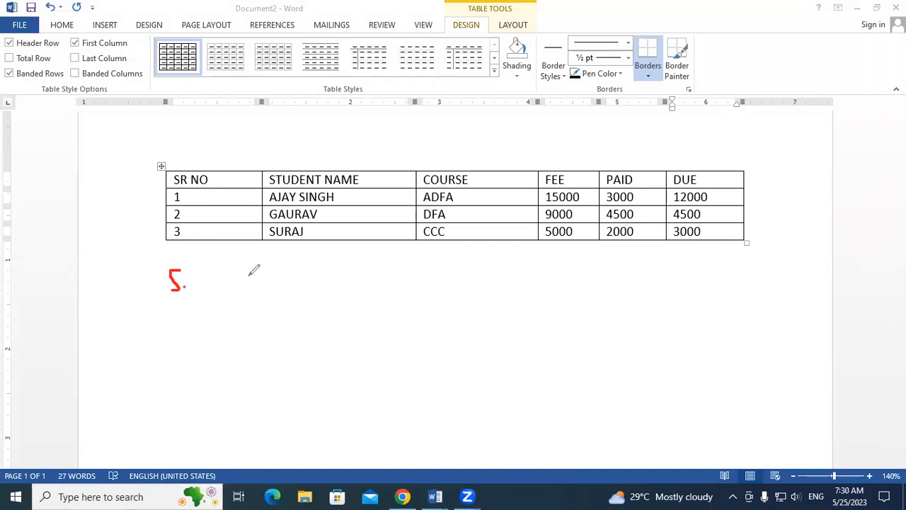
mouse_move(251, 273)
mouse_down()
mouse_move(253, 285)
mouse_move(264, 270)
mouse_move(318, 288)
mouse_up()
click(284, 280)
click(313, 274)
drag(315, 269, 329, 280)
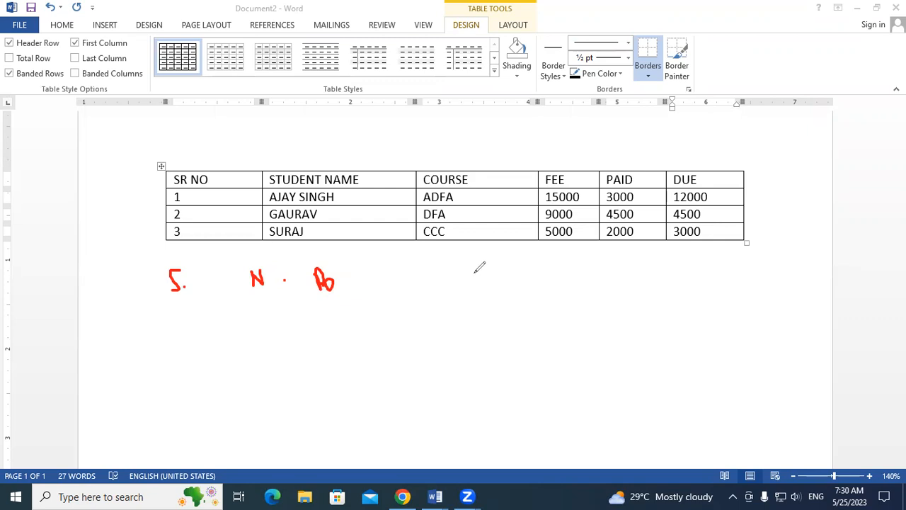
click(444, 121)
Insert a second table with six columns and one row below the first table, separated by a blank line
mouse_move(258, 278)
mouse_down()
mouse_move(404, 277)
mouse_move(177, 294)
mouse_move(187, 257)
mouse_up()
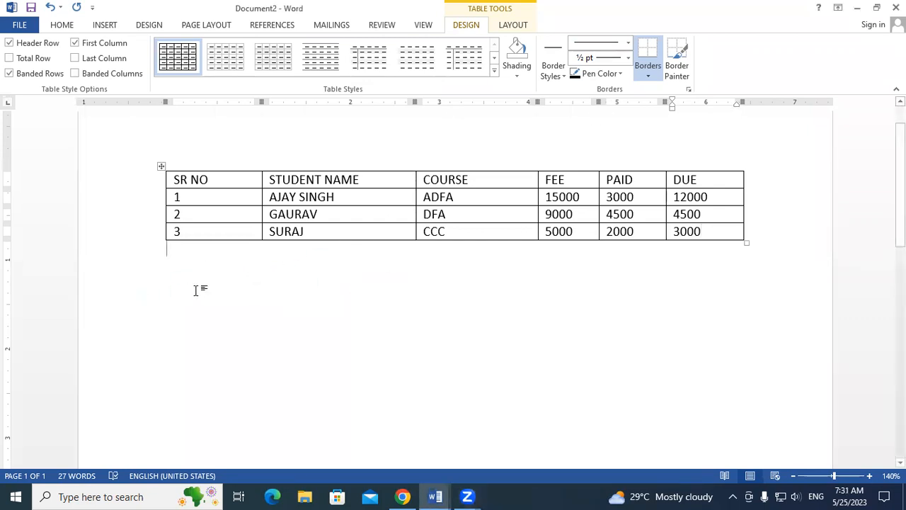
click(169, 268)
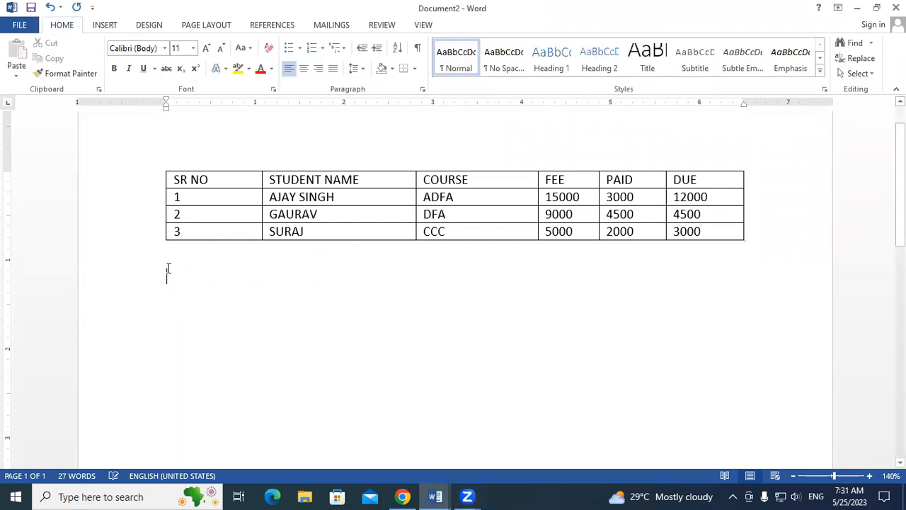
click(105, 27)
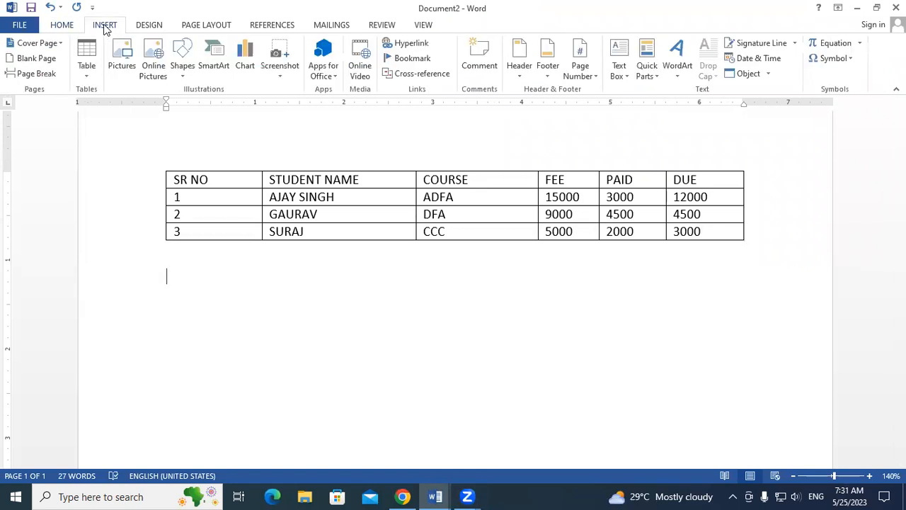
click(84, 75)
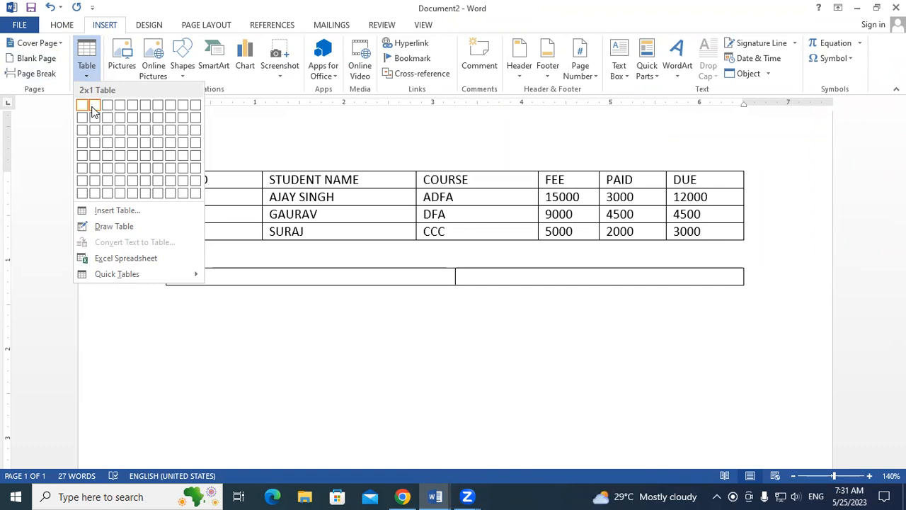
click(146, 106)
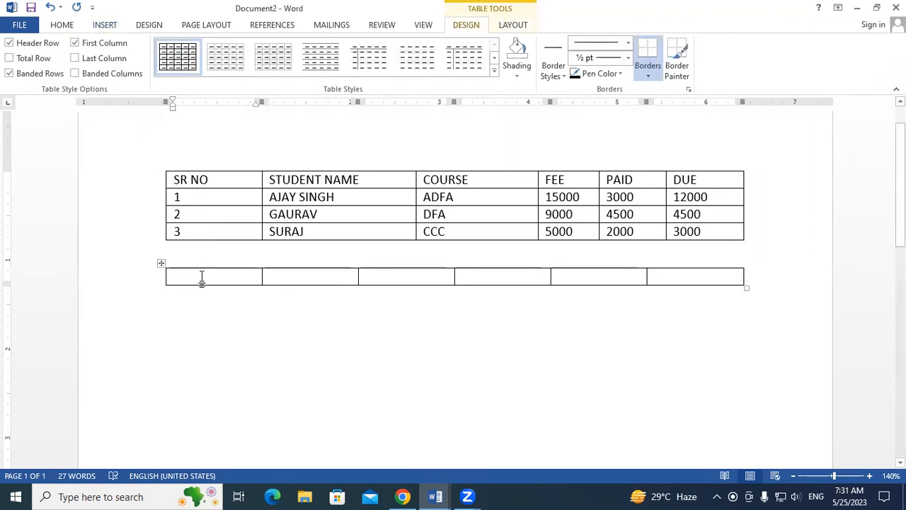
Enter the headings SR NO, NAME and POST in the first three cells of the second table
text(SR NO)
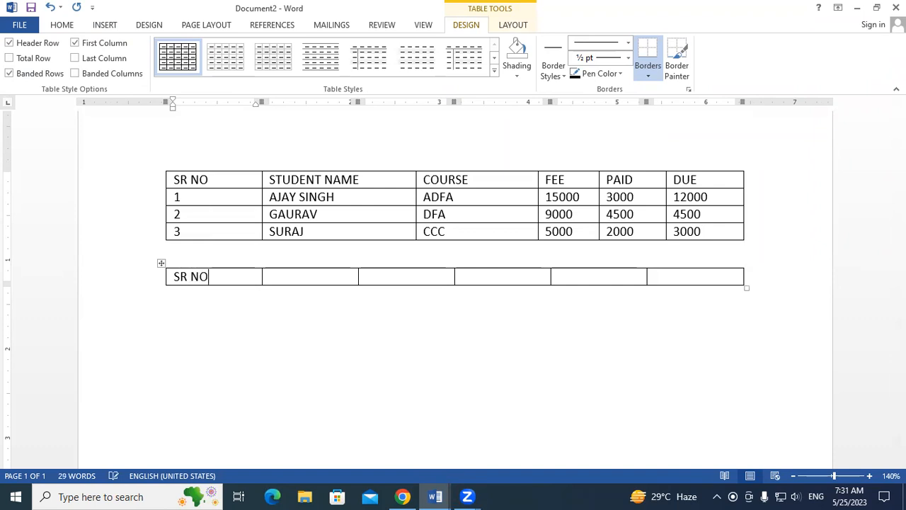
click(289, 278)
text(NAME)
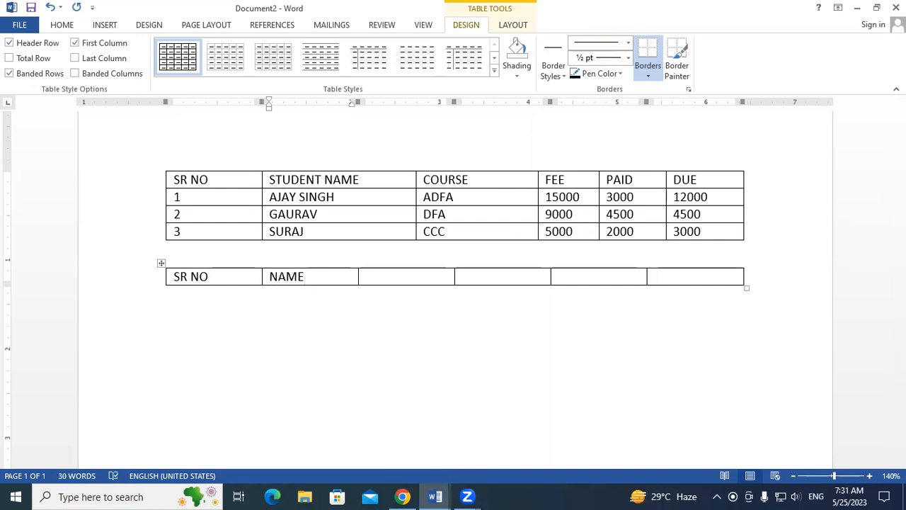
click(375, 276)
text(POST)
Complete the second table's header row with SALARY, BONUS and TOTAL SALARY
click(487, 280)
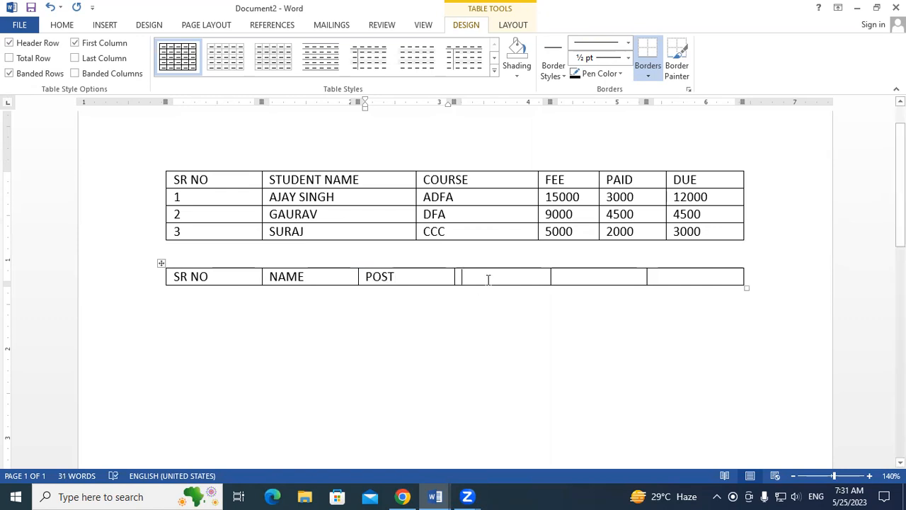
text(SA)
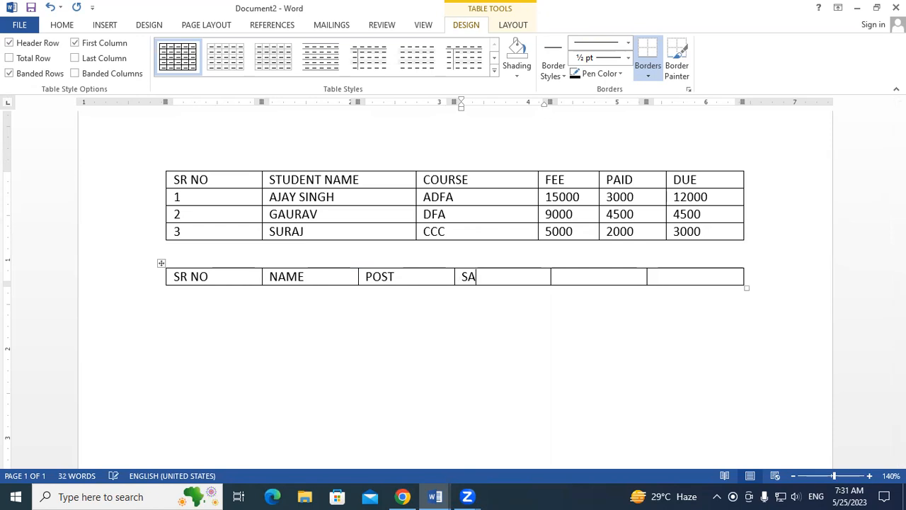
text(LARY)
click(575, 276)
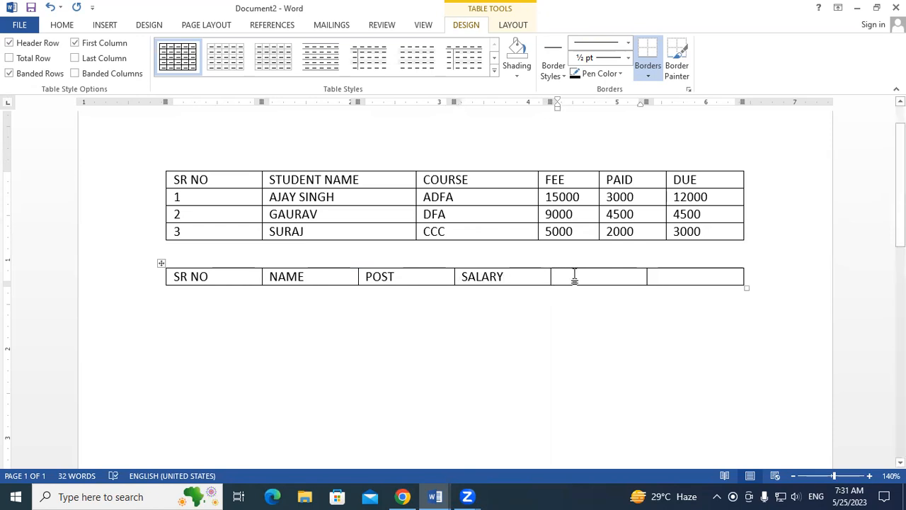
text(BONUS)
click(671, 276)
text(TO)
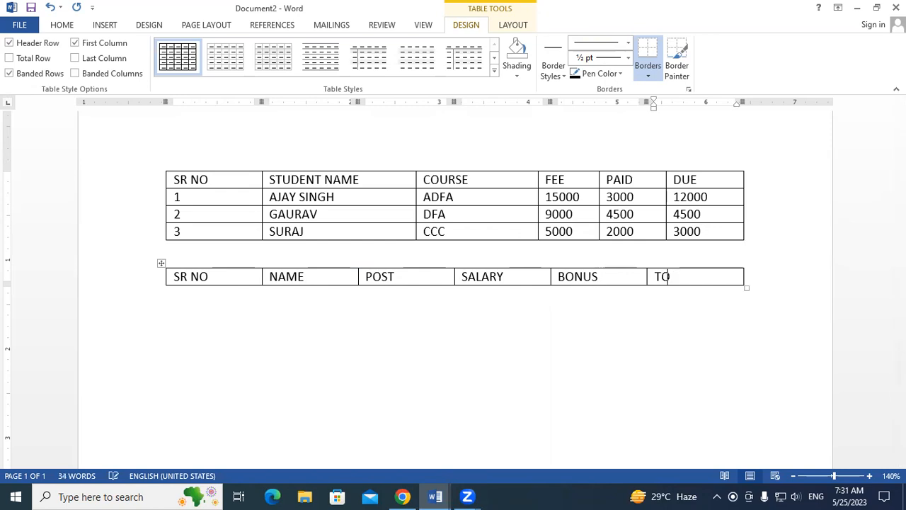
text(TAL SALARY)
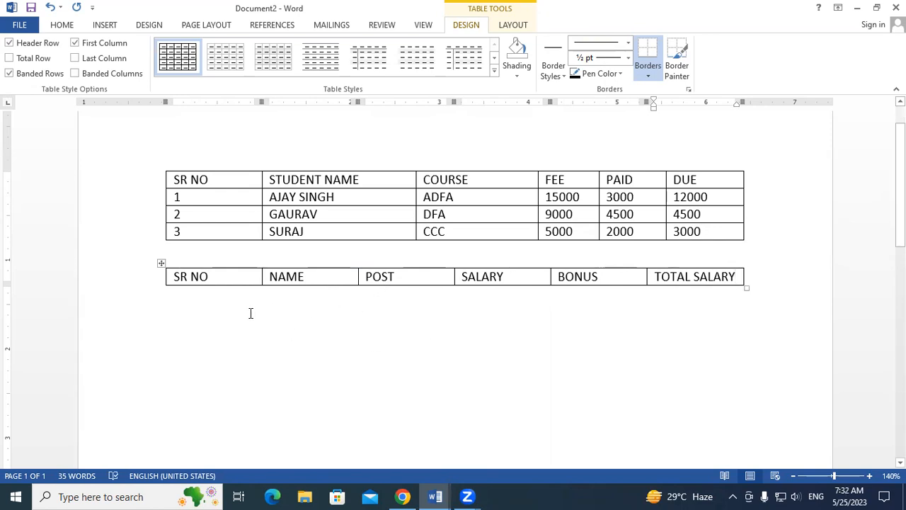
Add two empty rows below the header row of the second table
key(Tab)
key(Tab)
key(Tab)
key(Tab)
key(Tab)
key(Tab)
key(Tab)
key(Tab)
Start the second table's first record with SR NO 1, the employee's name and the post SALES MAN
click(213, 294)
text(1)
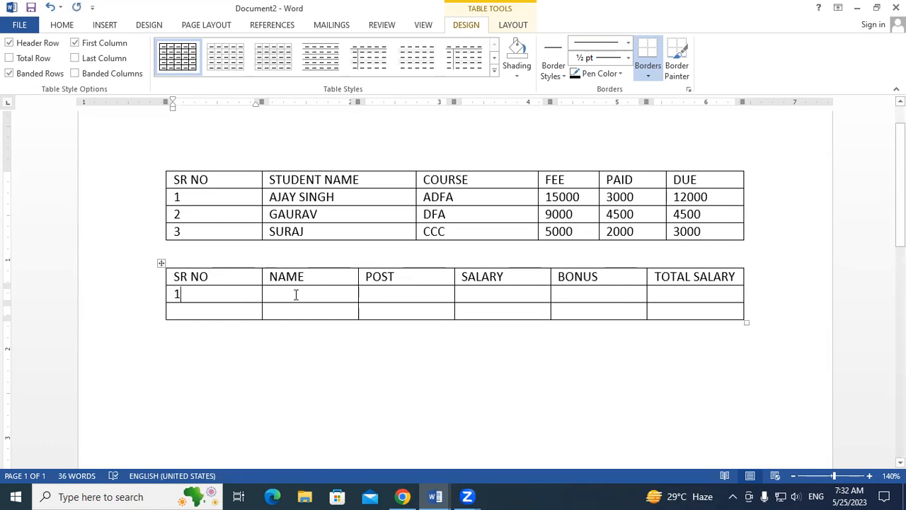
click(295, 295)
text(AJA)
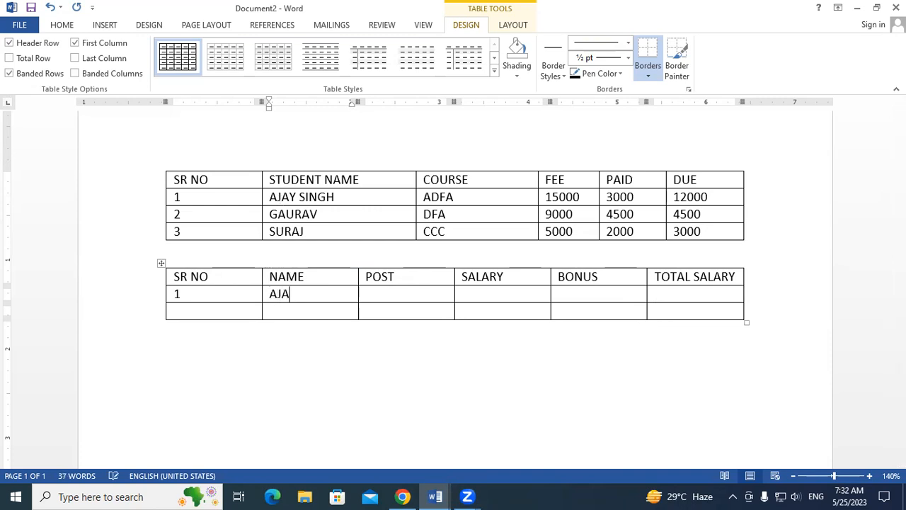
text(Y SINGH)
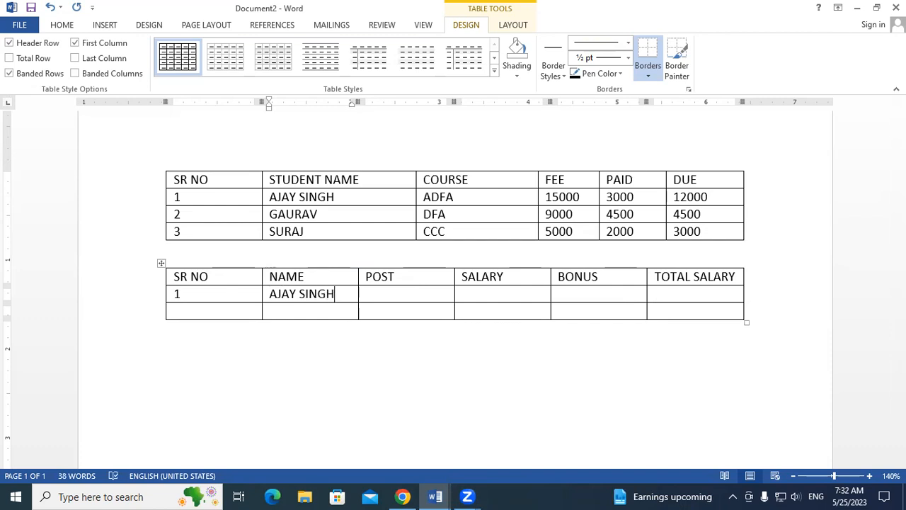
click(372, 296)
text(SALE)
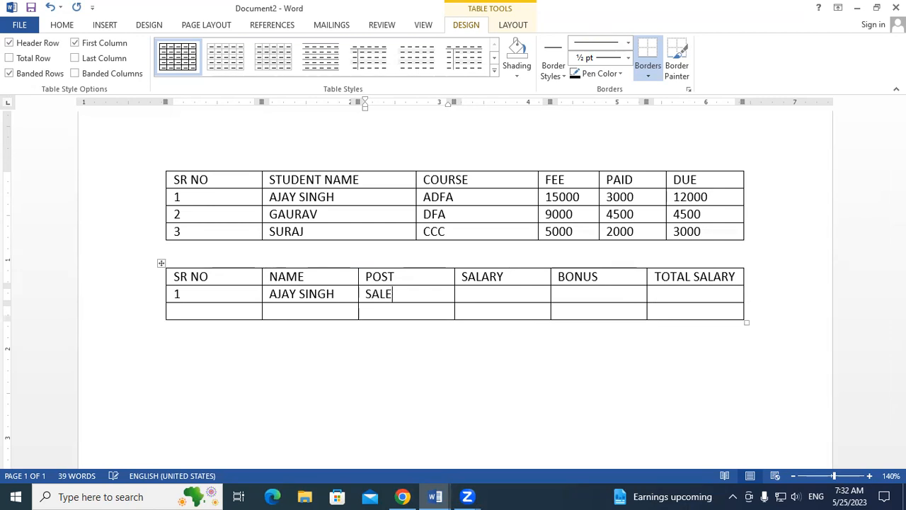
text( MAN)
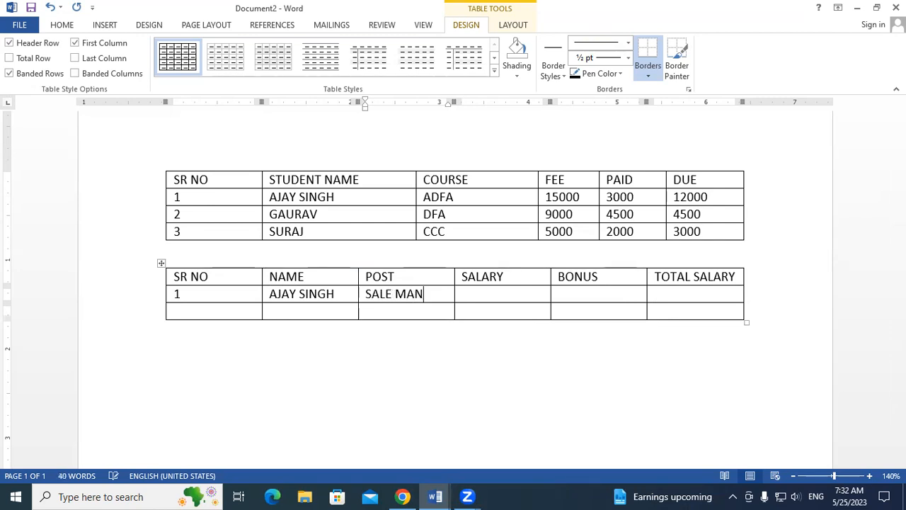
click(392, 296)
text(S)
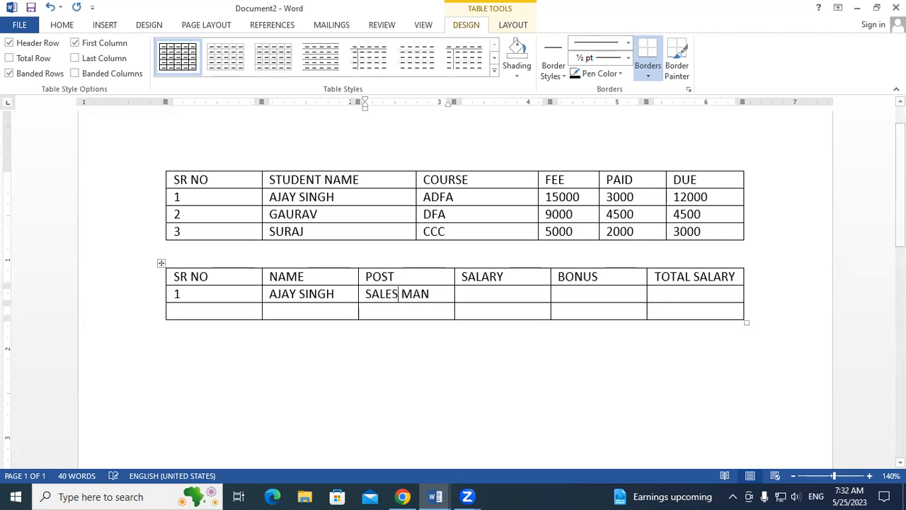
Enter SALARY 10000 and BONUS 1000 in the second table's first record
click(468, 296)
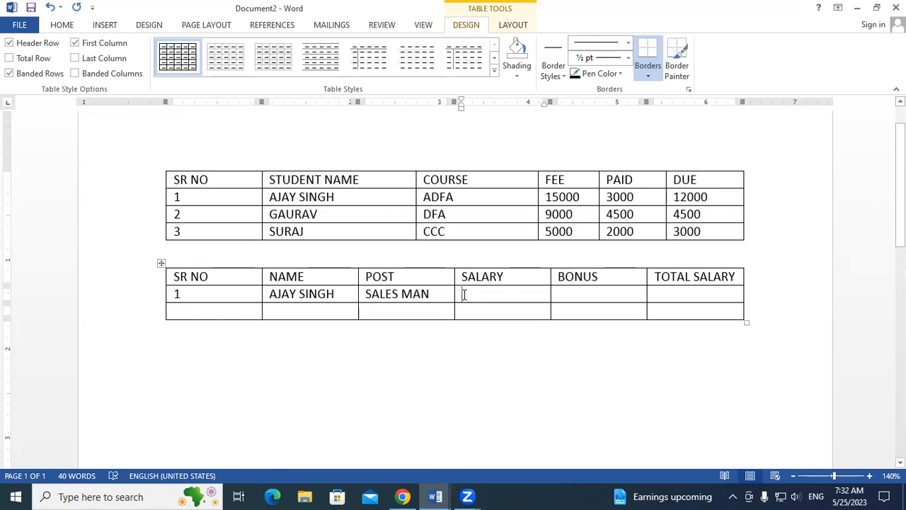
text(10000)
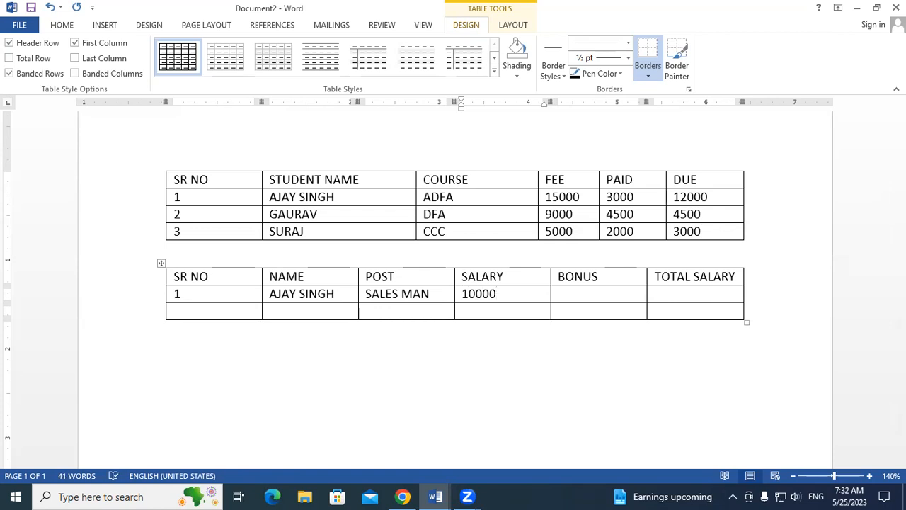
click(569, 293)
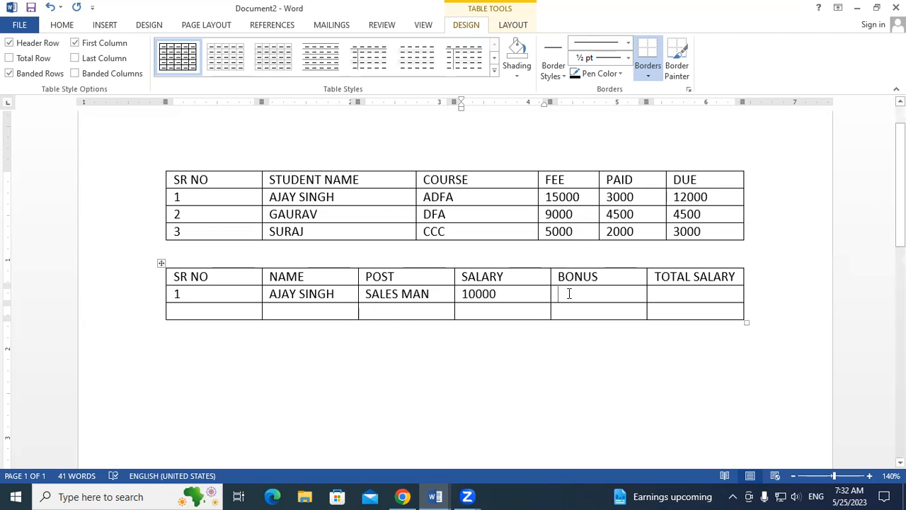
text(100)
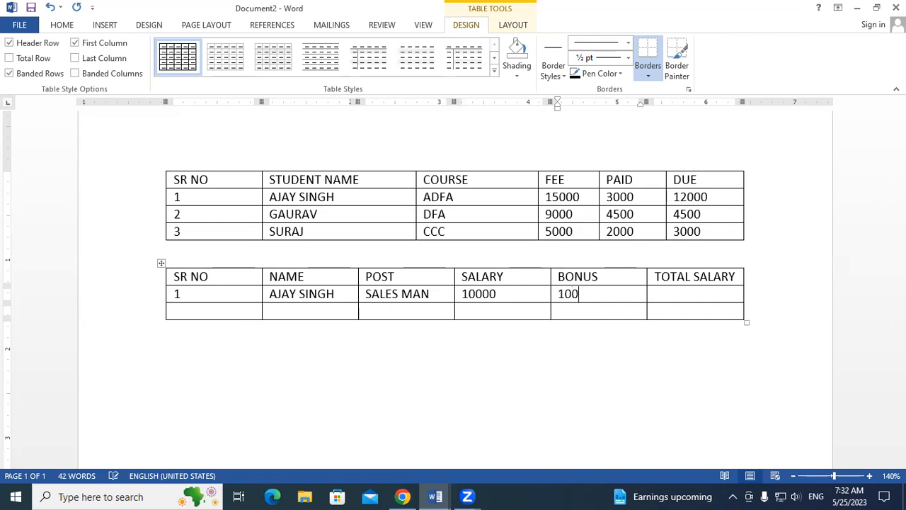
text(0)
Compare the salary and bonus amounts in the second table with the first student's FEE, PAID and DUE amounts
click(705, 295)
click(481, 294)
drag(525, 296, 614, 297)
click(678, 296)
drag(559, 197, 567, 197)
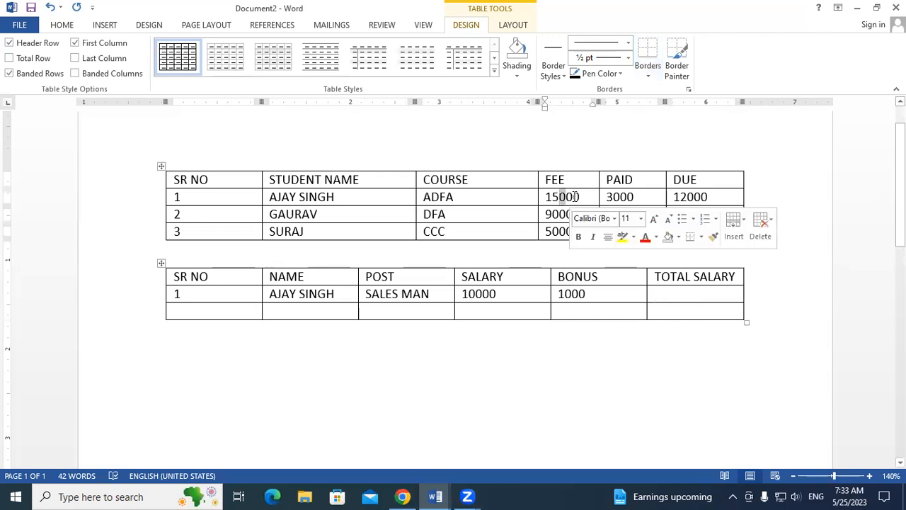
click(681, 197)
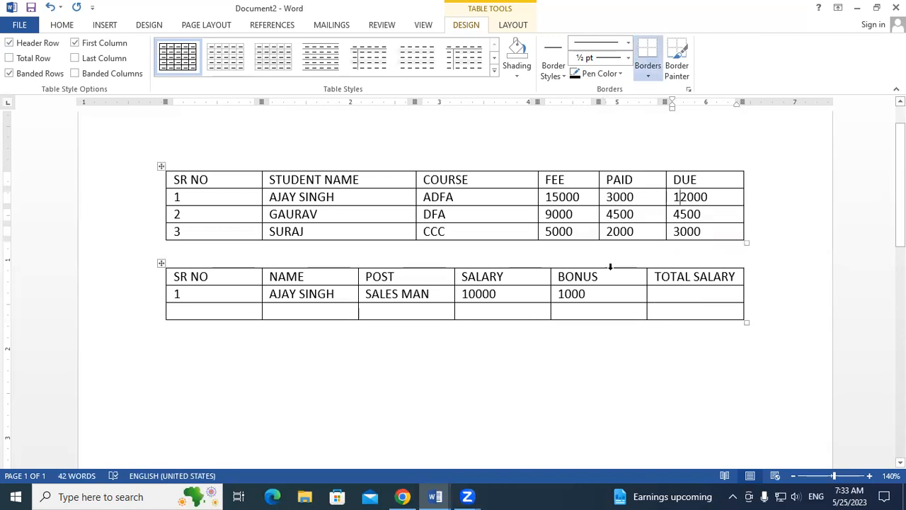
drag(468, 296, 496, 295)
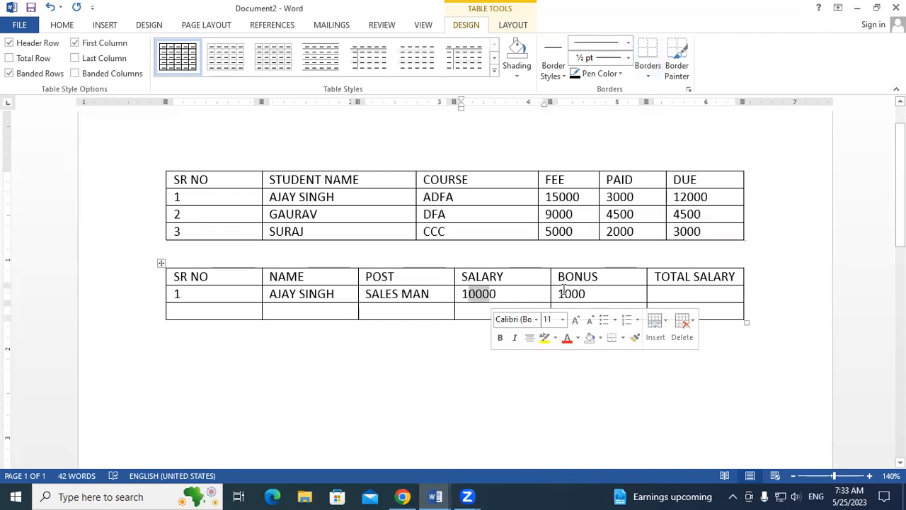
drag(597, 298, 557, 295)
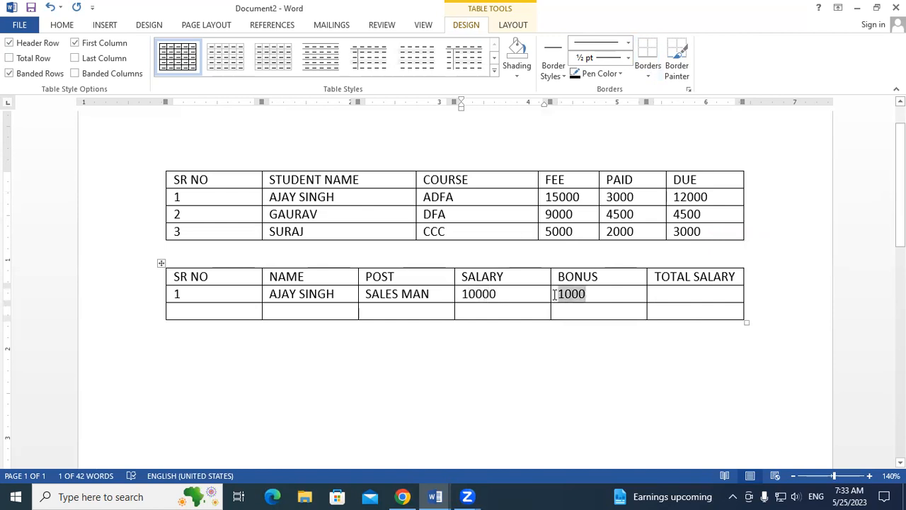
click(680, 294)
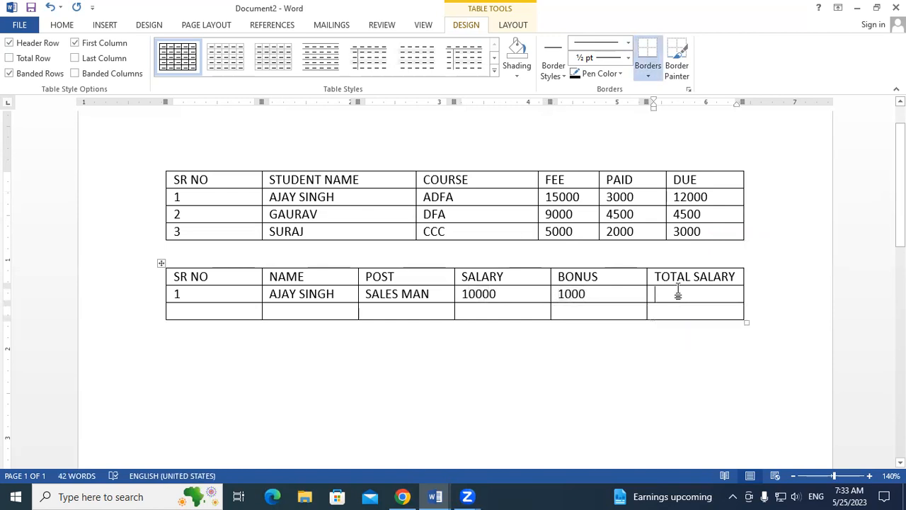
drag(553, 197, 618, 196)
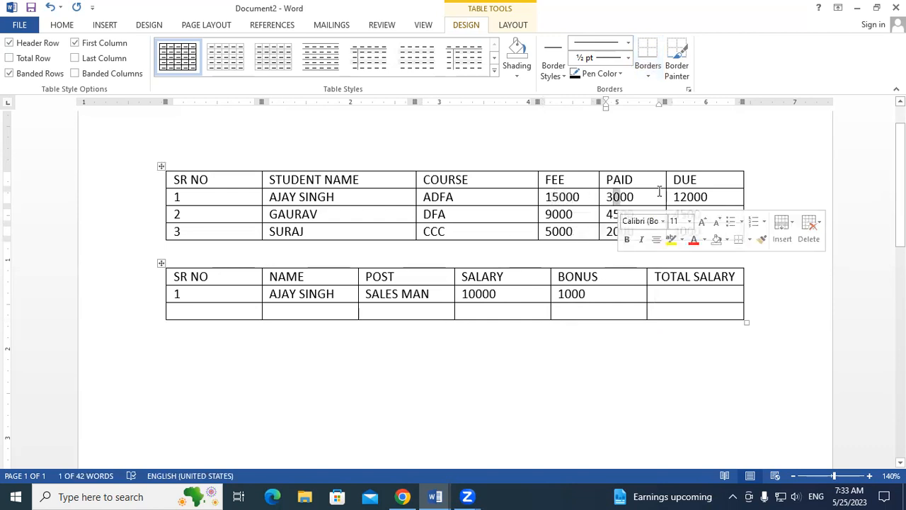
drag(685, 197, 701, 197)
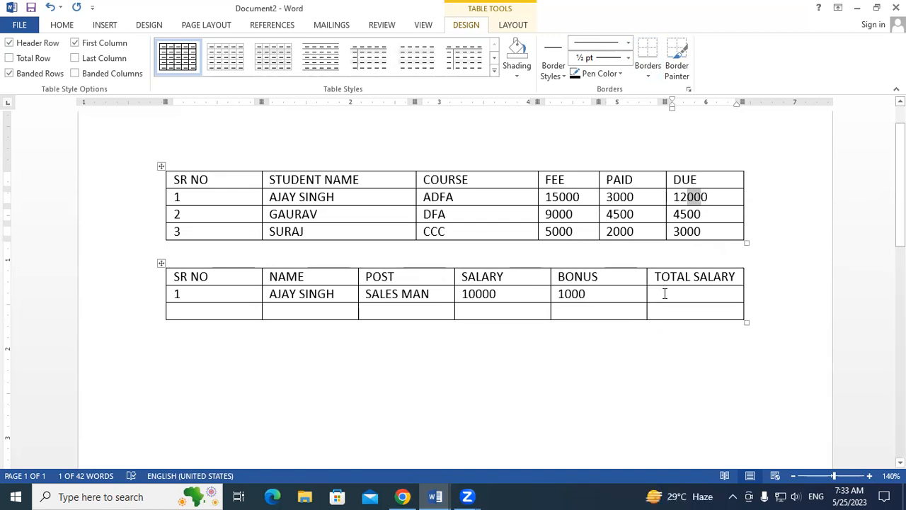
Insert the formula =SUM(LEFT) in the first record's TOTAL SALARY cell
click(664, 293)
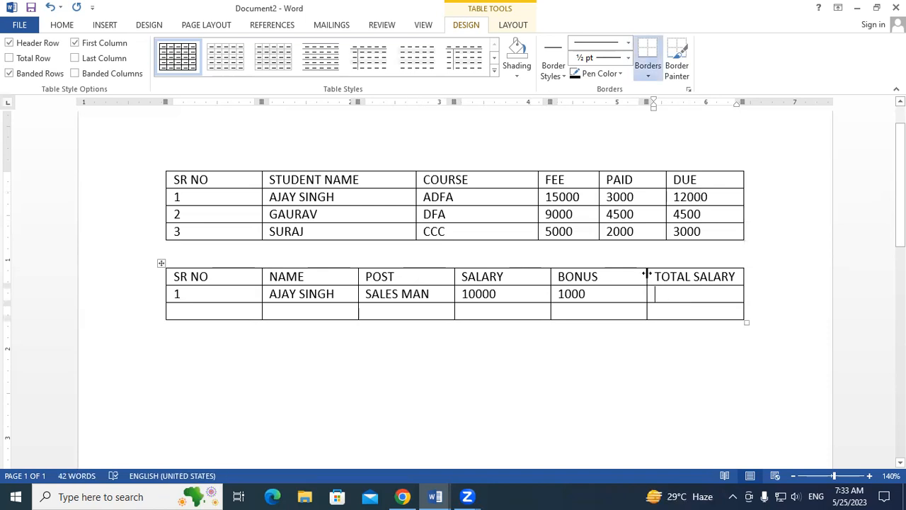
click(515, 26)
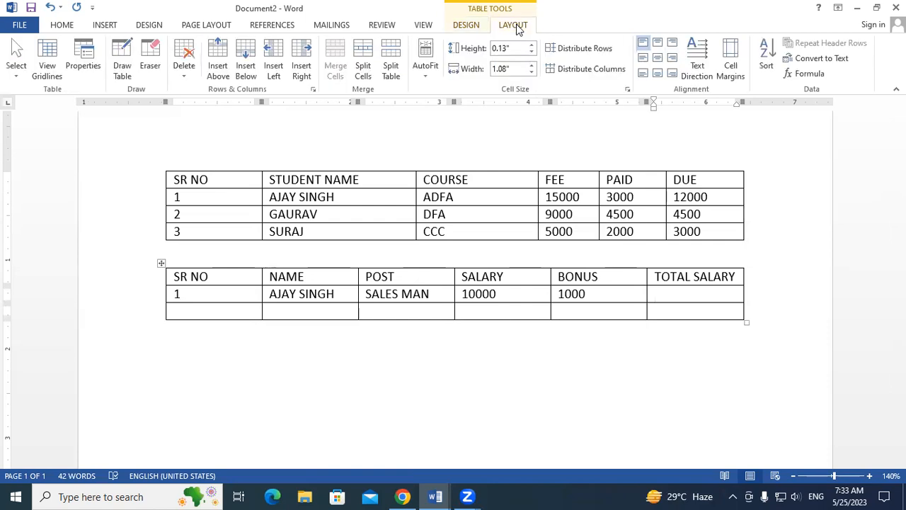
click(804, 75)
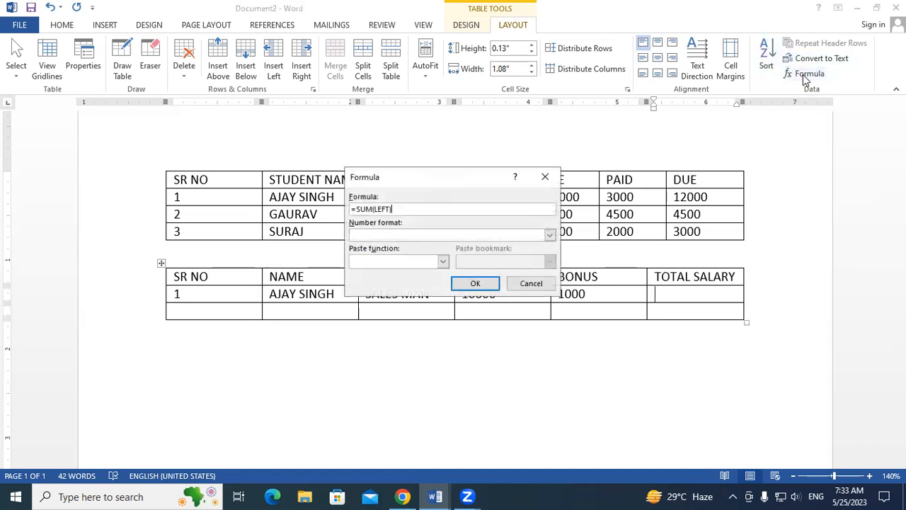
click(474, 283)
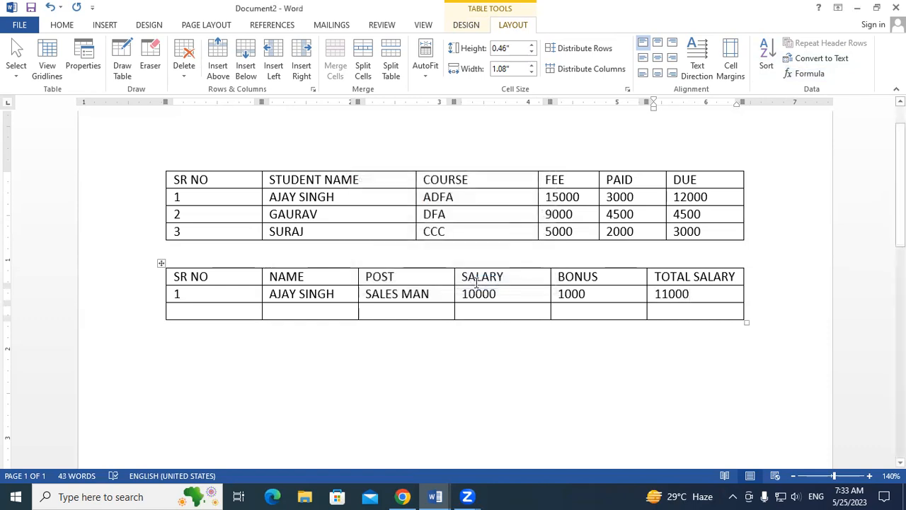
Delete the calculated total from the first record's TOTAL SALARY cell
double_click(699, 294)
key(BackSpace)
click(571, 294)
Calculate the first record's TOTAL SALARY again with the formula =SUM(LEFT)
click(667, 291)
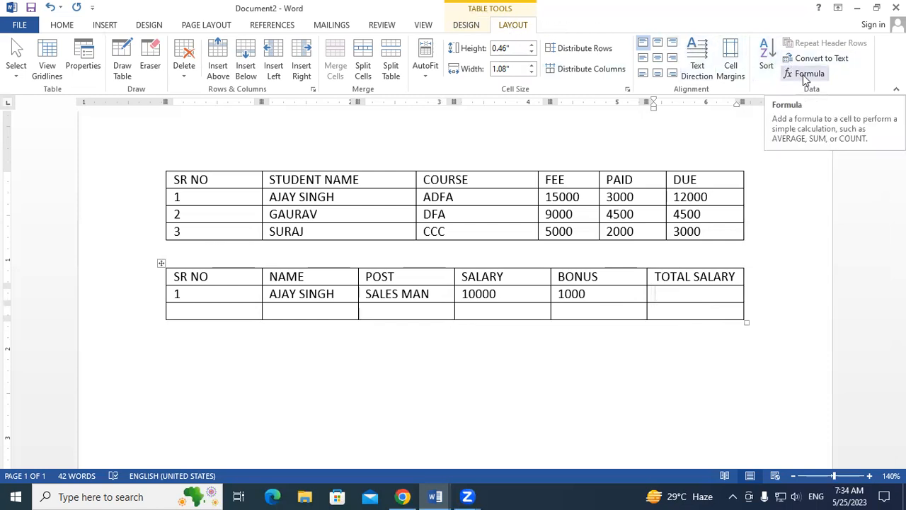
click(731, 60)
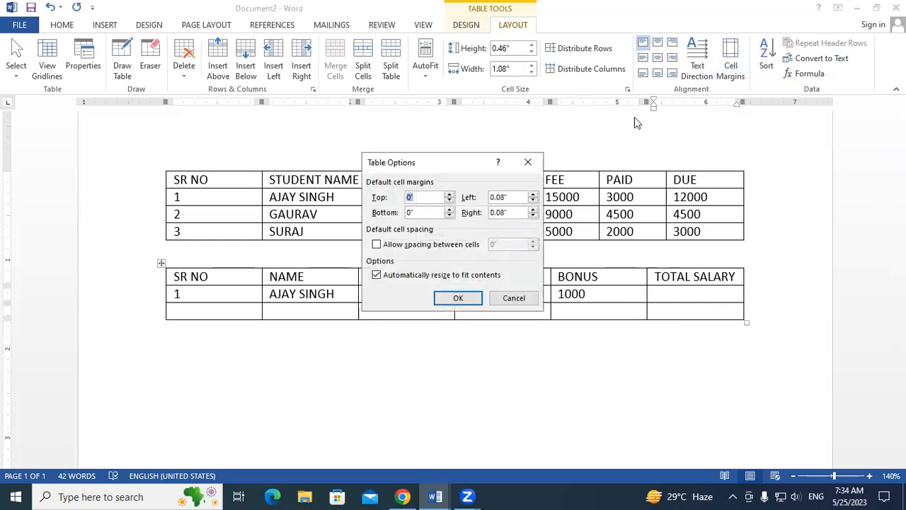
click(527, 162)
click(807, 73)
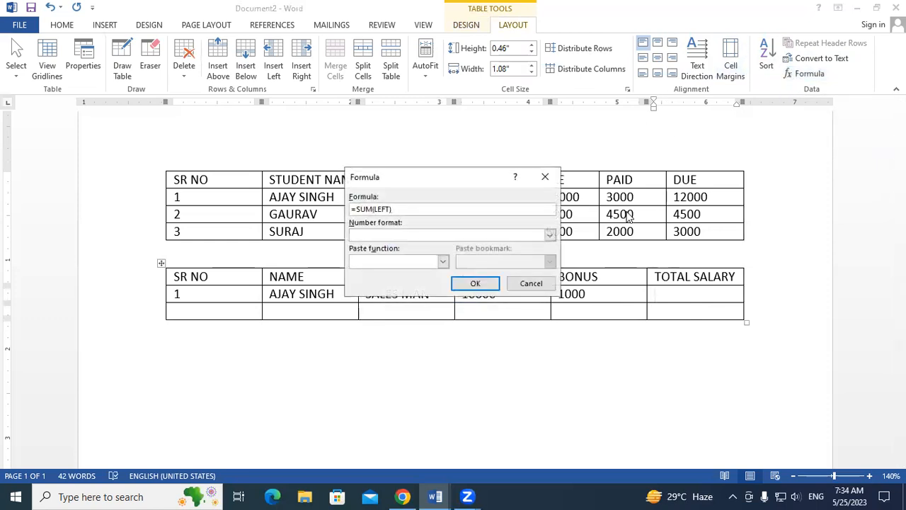
click(477, 283)
click(504, 300)
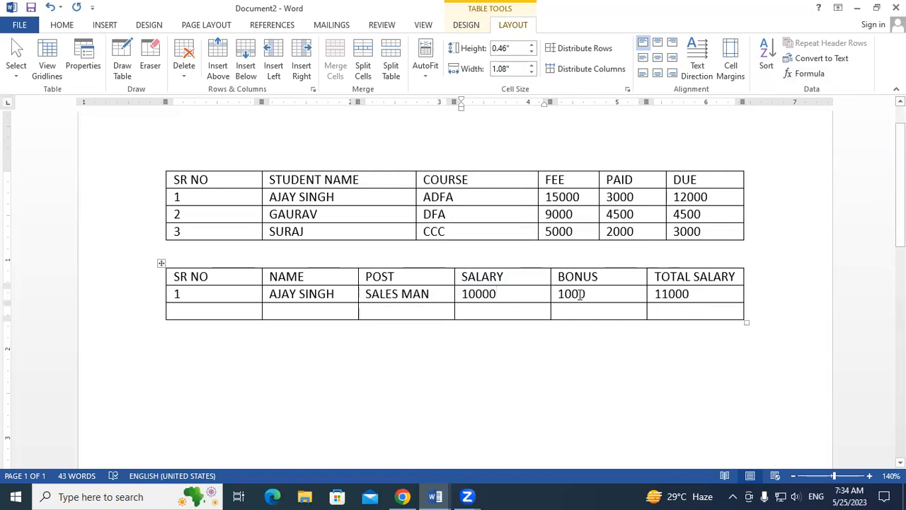
Fill in the salary table's second record with SR NO 2, the employee's name, POST MANAGER, SALARY 12000 and BONUS 1200
click(209, 316)
text(2)
click(296, 311)
text(SURAJ)
click(379, 312)
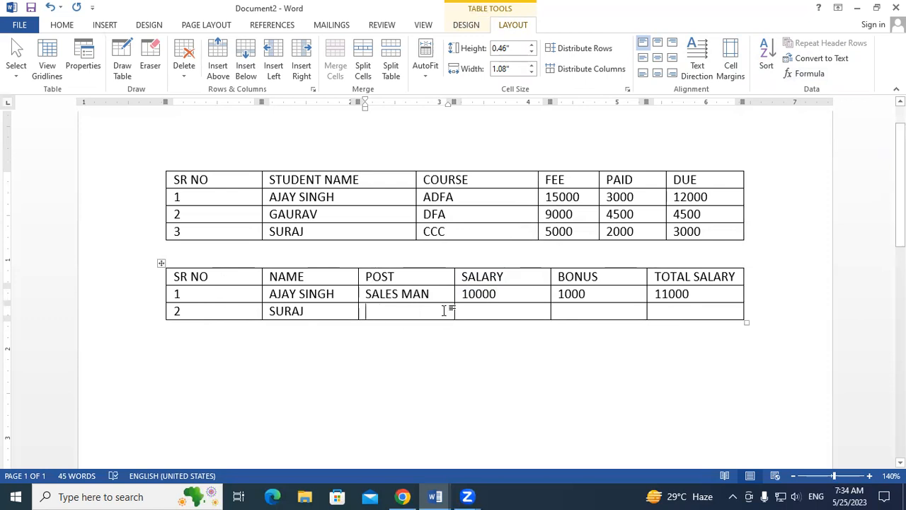
text(MA)
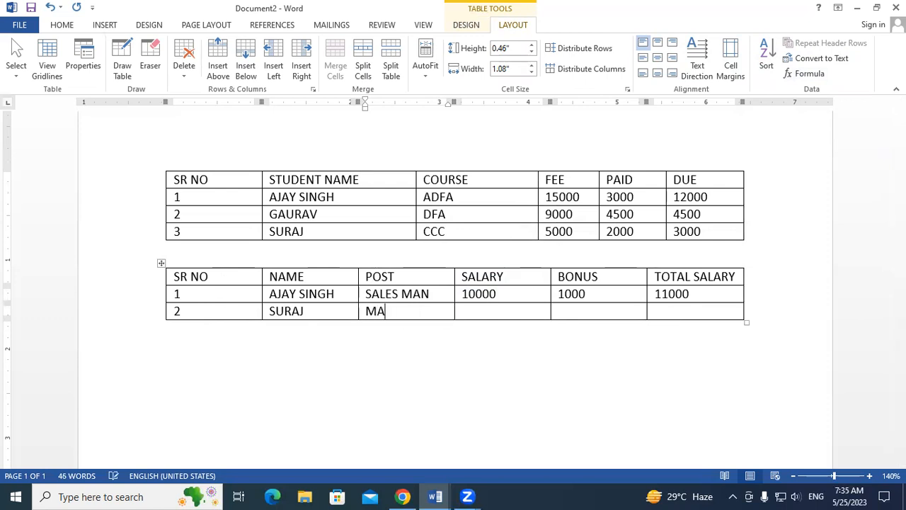
text(NAGER)
click(486, 311)
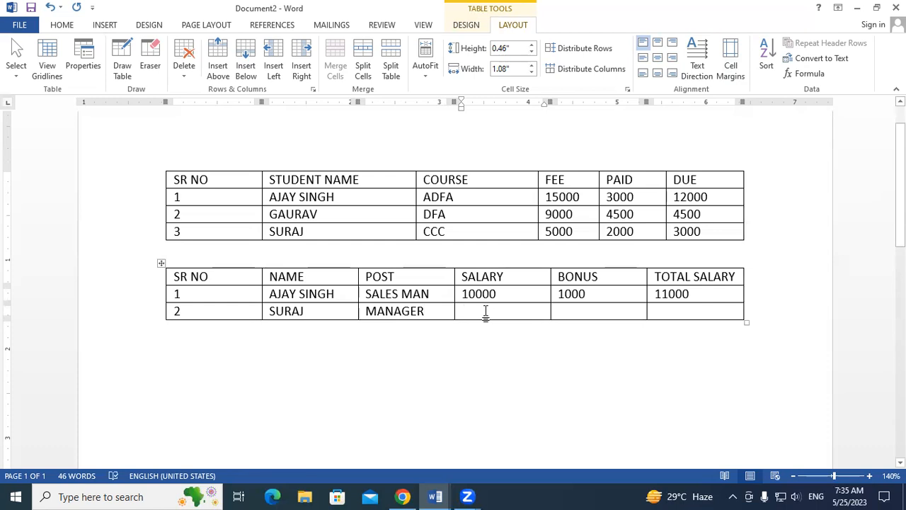
text(12000)
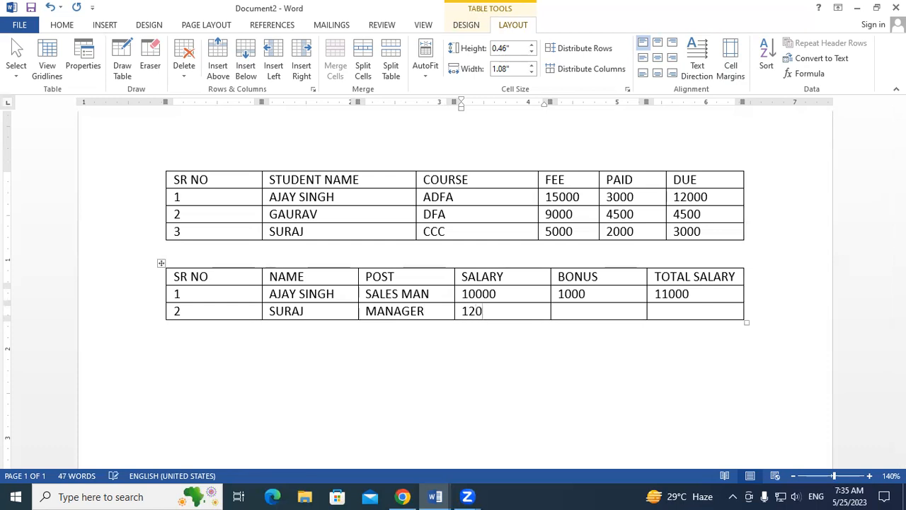
click(572, 310)
text(1200)
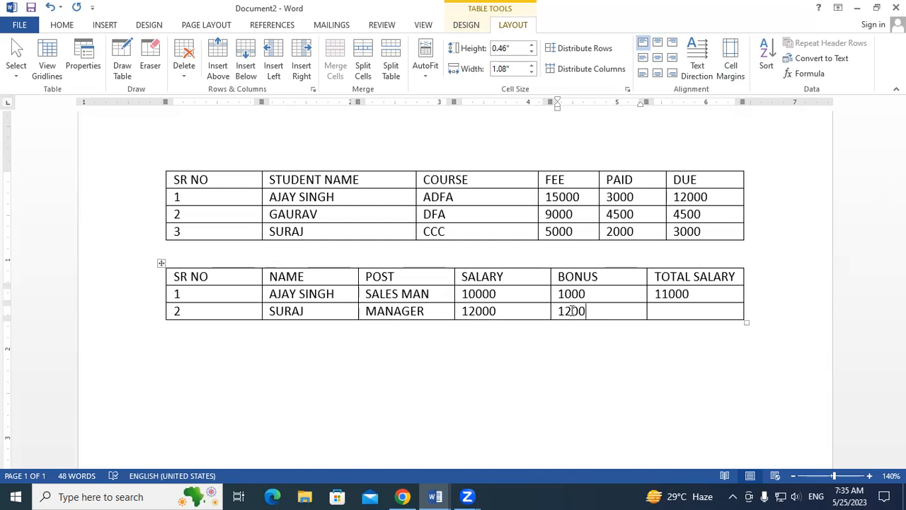
click(664, 311)
click(804, 73)
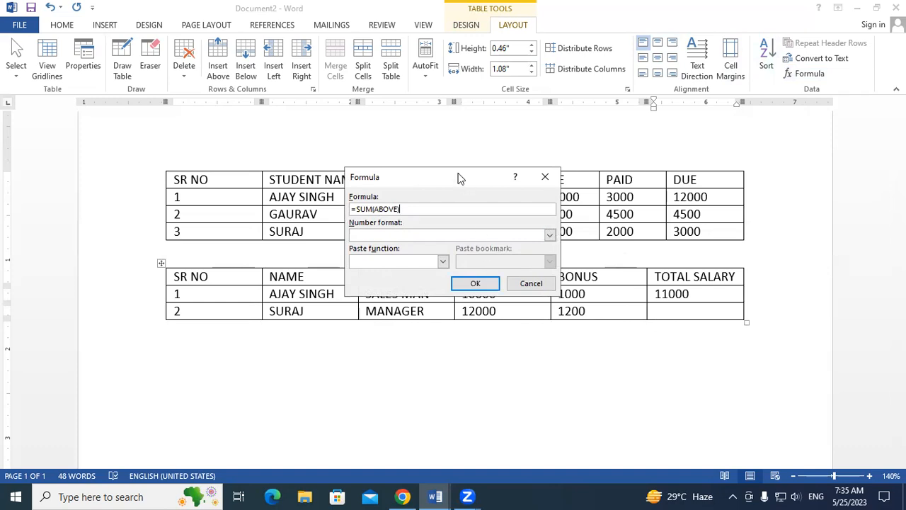
drag(459, 177, 462, 40)
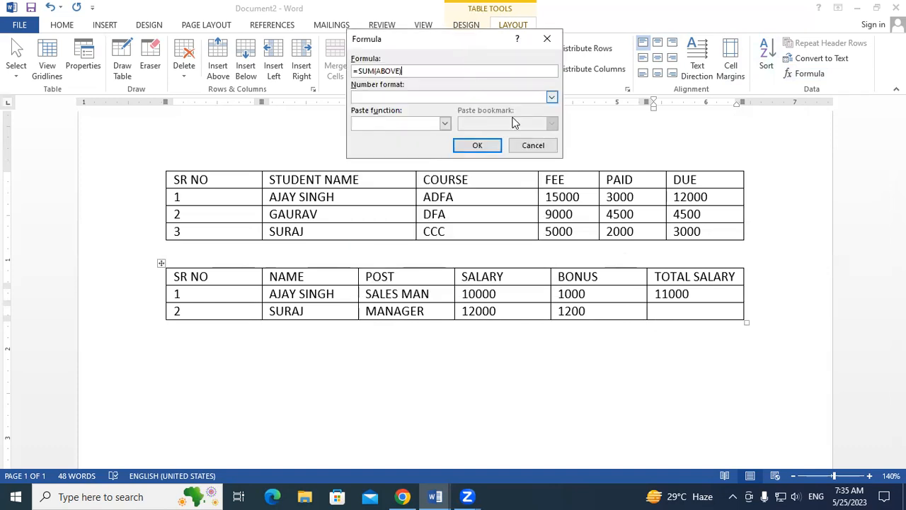
click(535, 148)
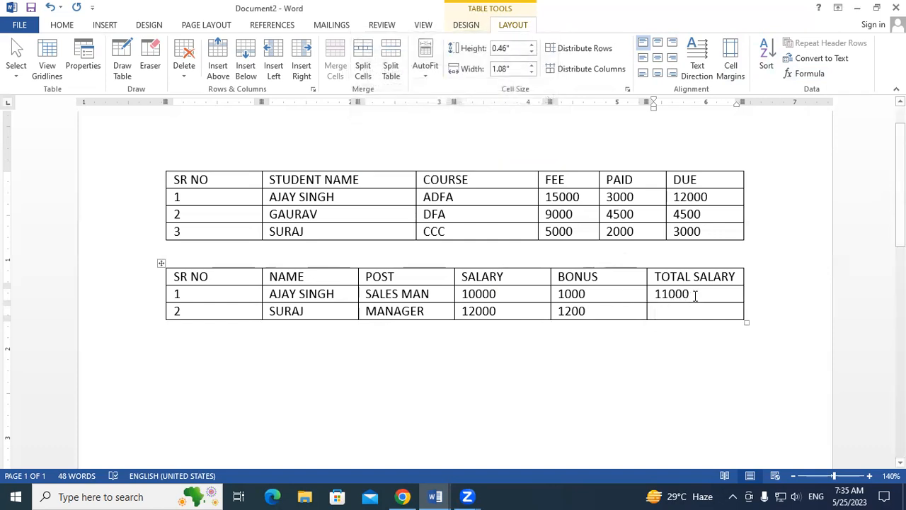
Delete the calculated total from the first employee's TOTAL SALARY cell
drag(694, 295, 639, 288)
double_click(665, 293)
text(1)
key(BackSpace)
Add the first employee's SALARY and BONUS in the TOTAL SALARY cell with the formula =SUM(LEFT)
drag(460, 293, 593, 294)
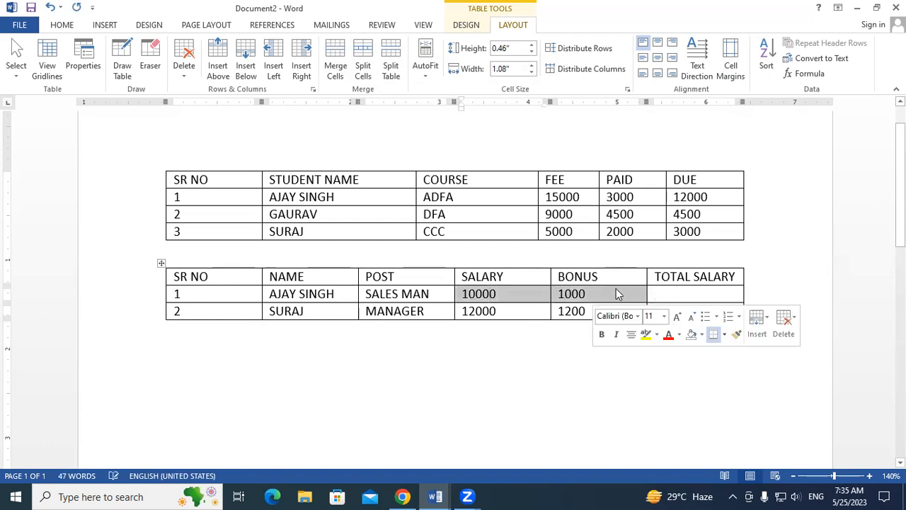
click(677, 293)
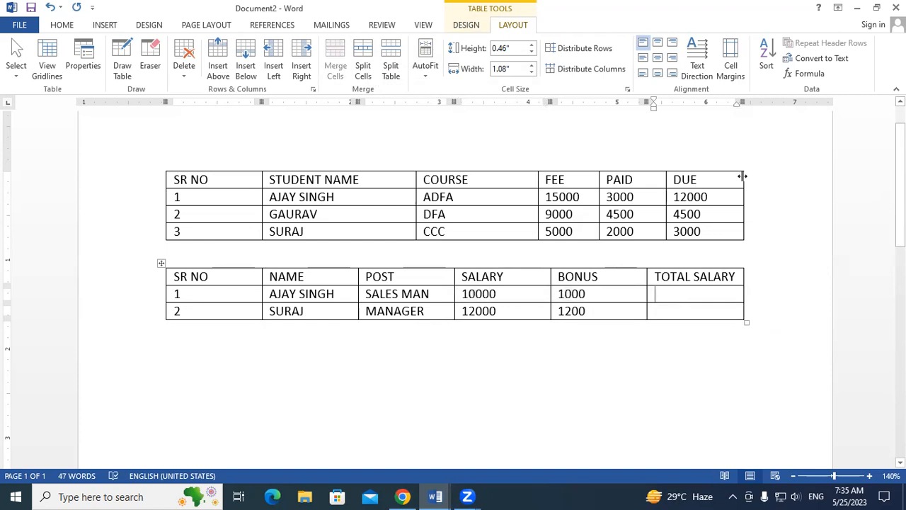
click(793, 73)
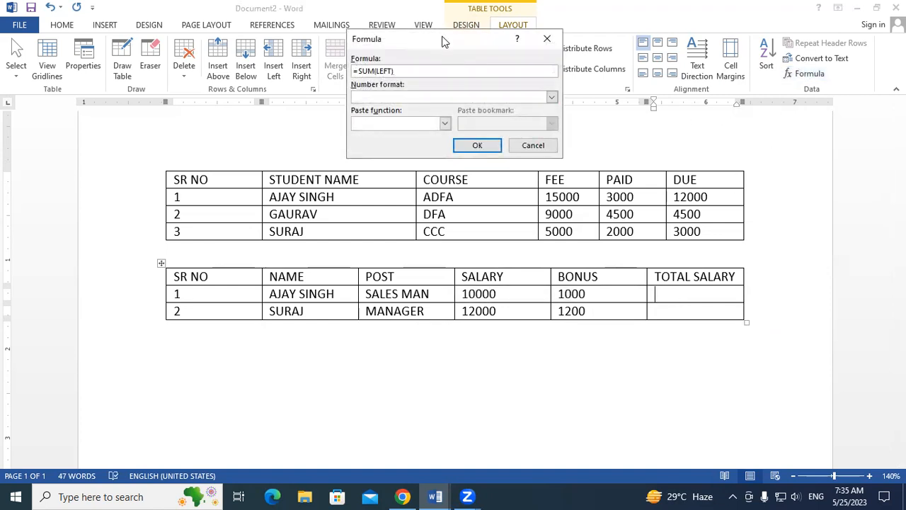
drag(443, 39, 512, 173)
drag(428, 204, 443, 205)
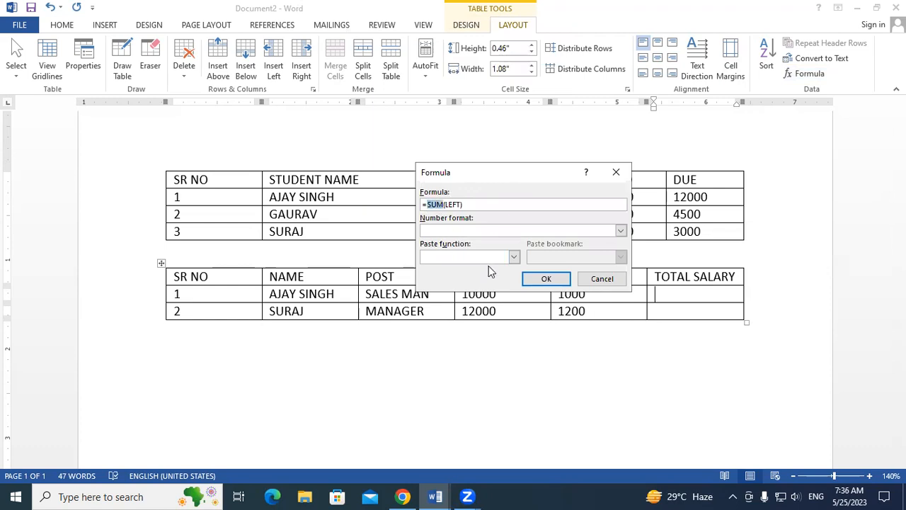
drag(445, 204, 463, 205)
click(474, 204)
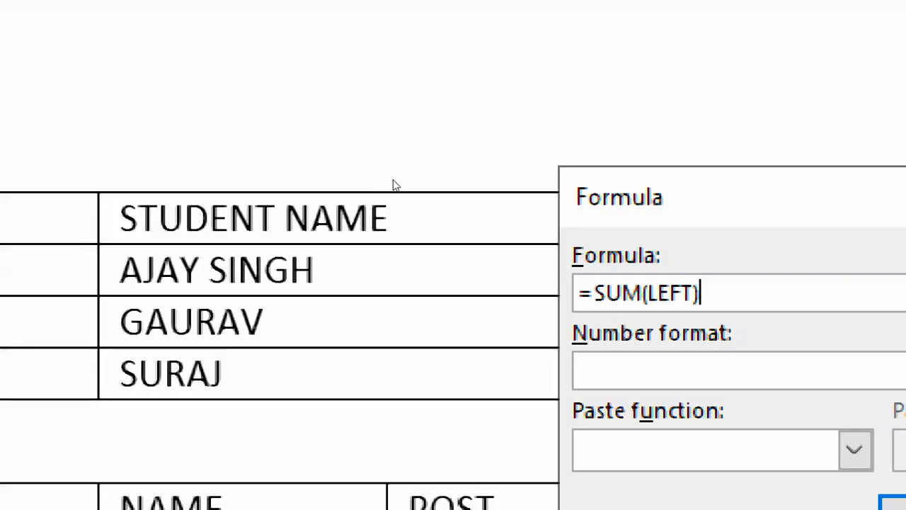
drag(446, 204, 459, 203)
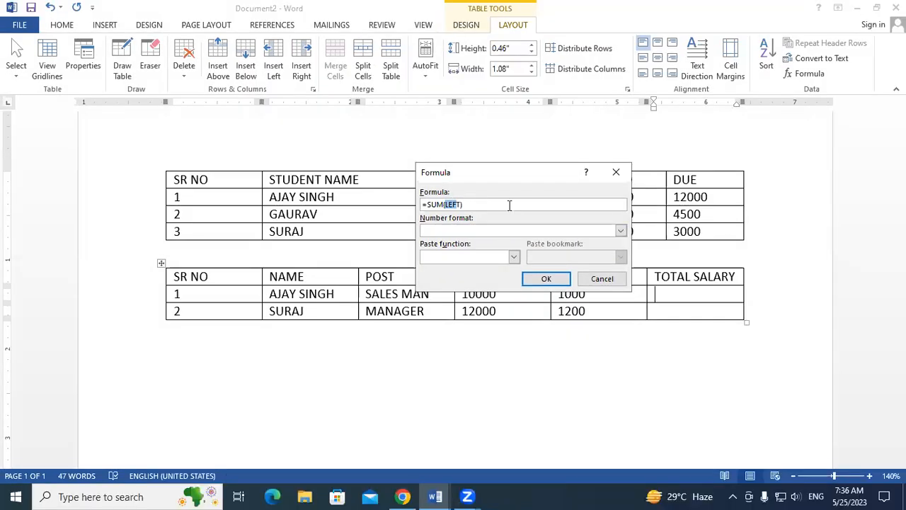
click(599, 298)
click(545, 278)
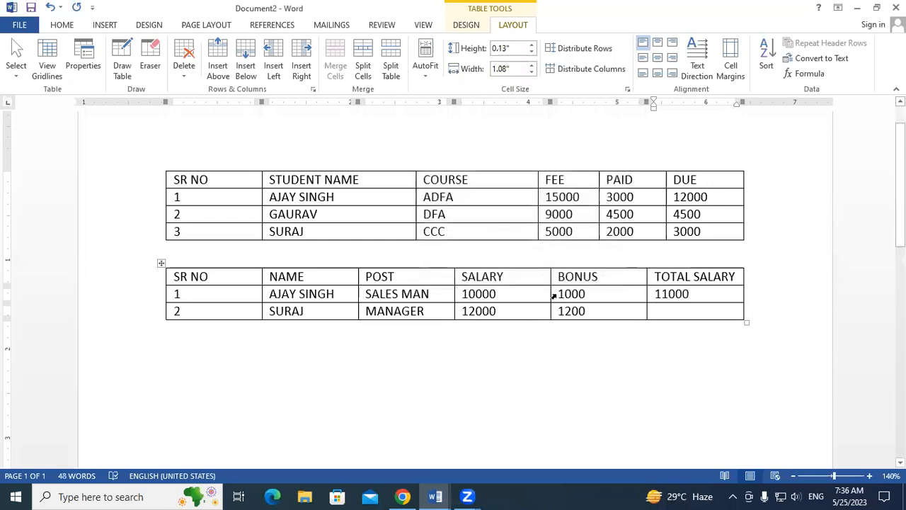
drag(497, 294, 665, 294)
Try the formula =SUM(ABOVE) in the second employee's TOTAL SALARY cell
click(660, 312)
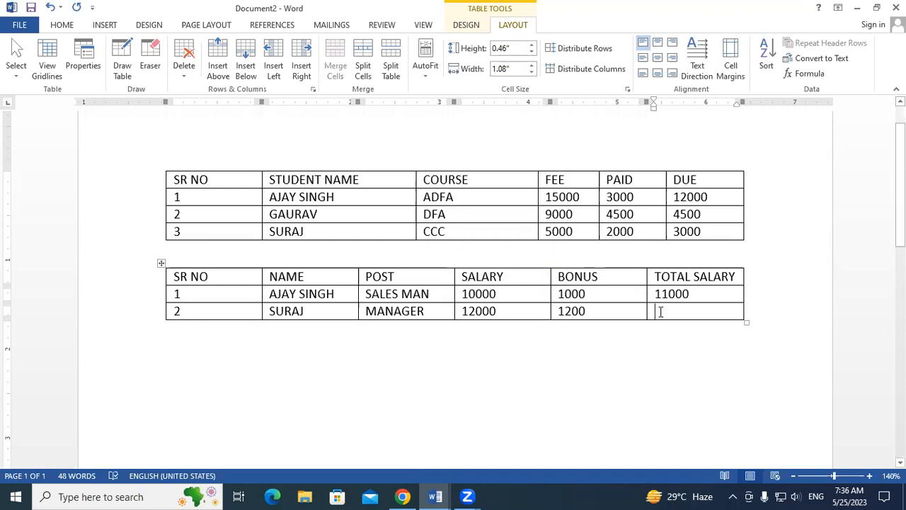
click(807, 73)
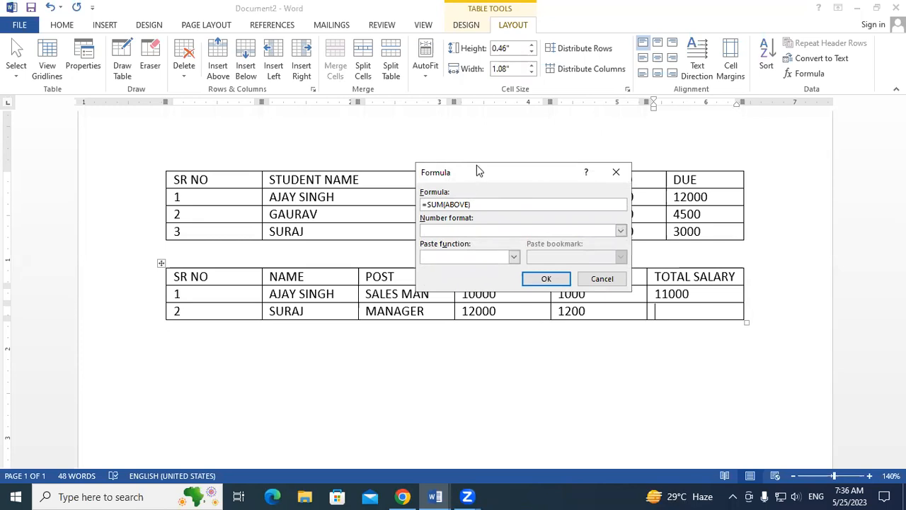
drag(525, 174, 518, 81)
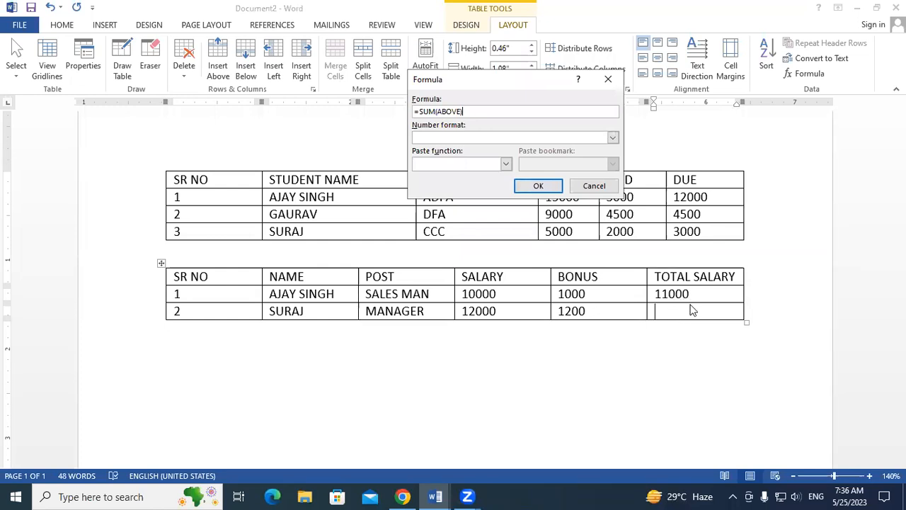
click(539, 185)
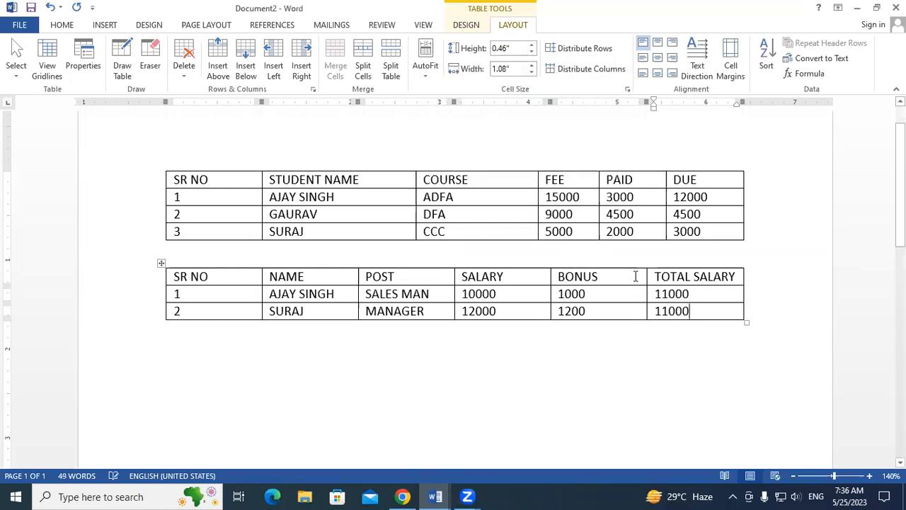
Replace the =SUM(ABOVE) result in the second employee's TOTAL SALARY cell with the formula =SUM(LEFT)
double_click(701, 308)
key(Delete)
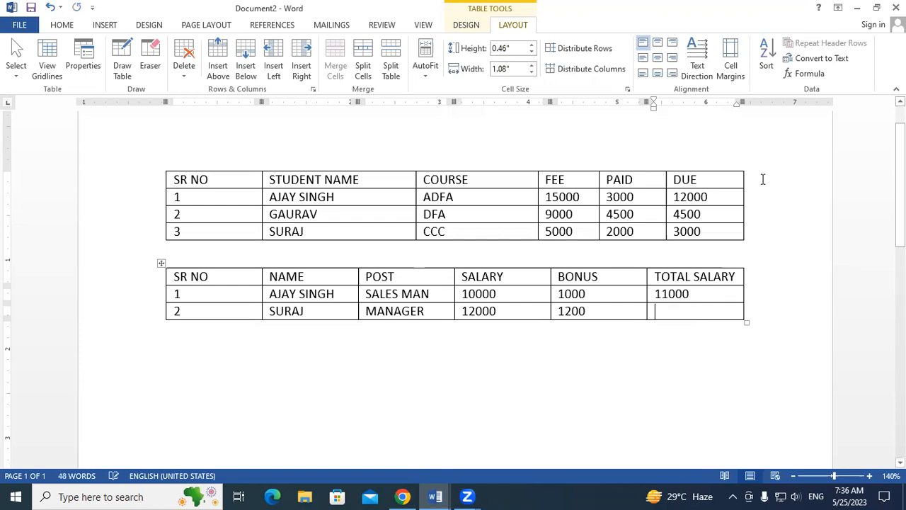
click(805, 74)
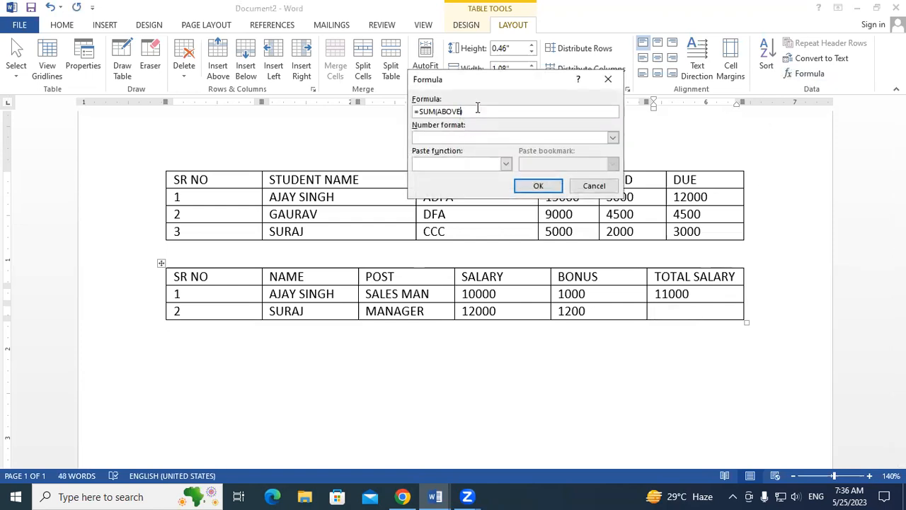
key(BackSpace)
key(BackSpace)
key(BackSpace)
key(BackSpace)
key(BackSpace)
key(BackSpace)
text(LEFT))
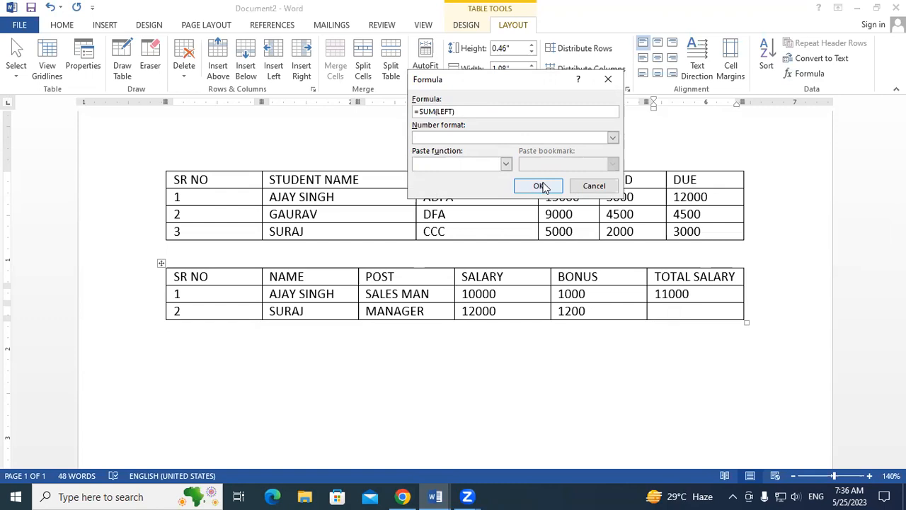
click(538, 185)
drag(479, 309, 683, 312)
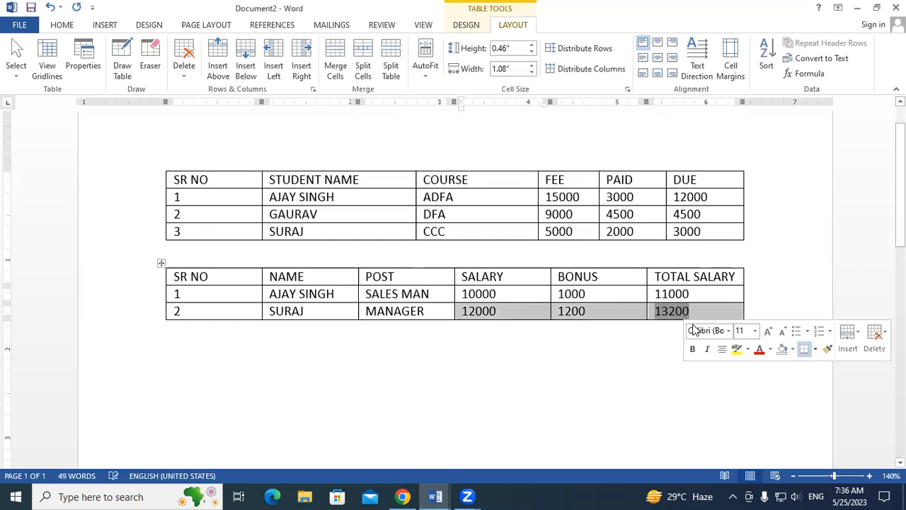
Clear the calculated TOTAL SALARY values of both employees
click(650, 333)
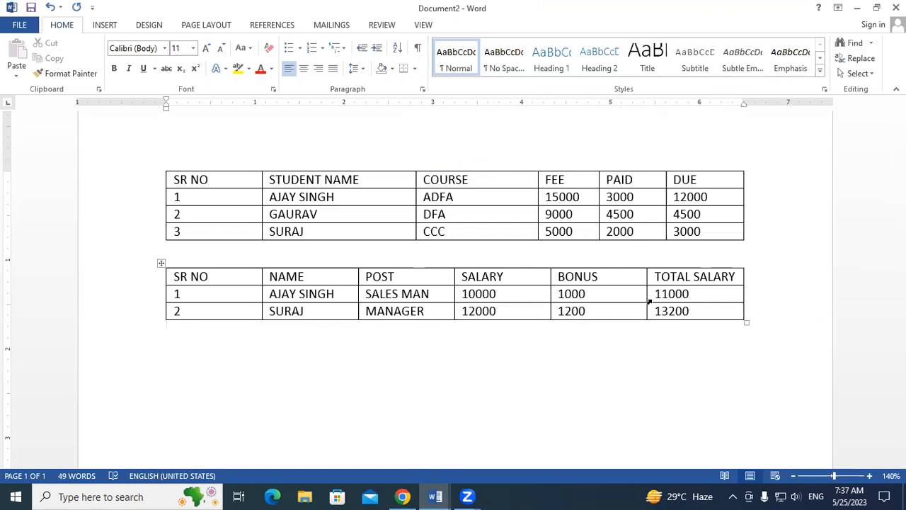
shift+click(687, 316)
key(Delete)
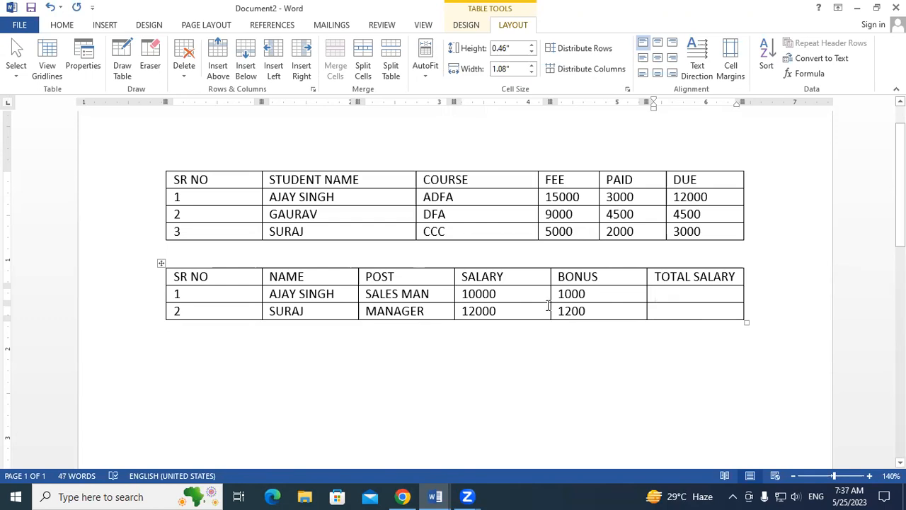
Calculate the first employee's TOTAL SALARY from SALARY and BONUS with the formula =SUM(LEFT)
drag(272, 294, 443, 295)
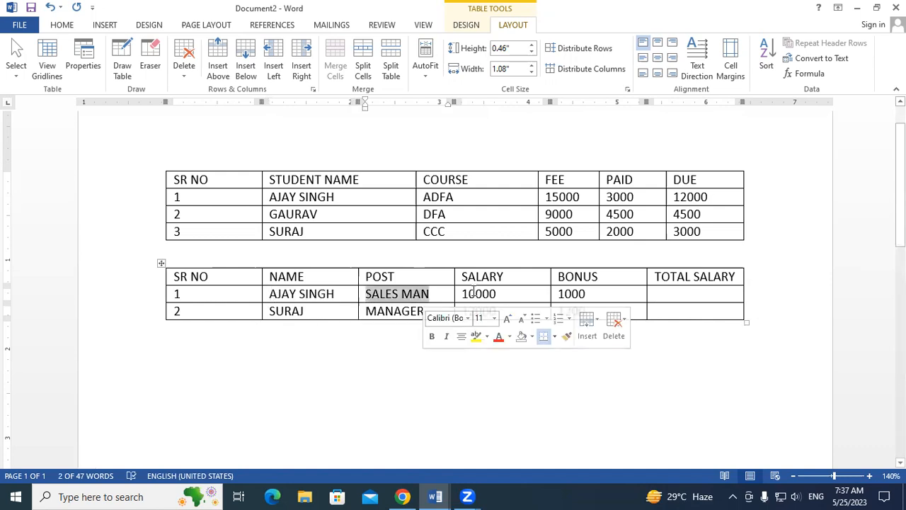
click(465, 295)
double_click(499, 295)
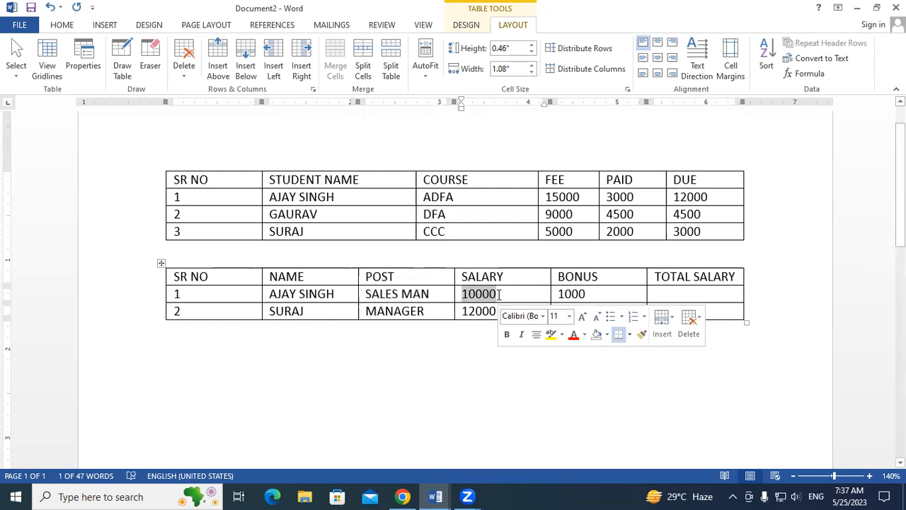
click(592, 293)
double_click(561, 292)
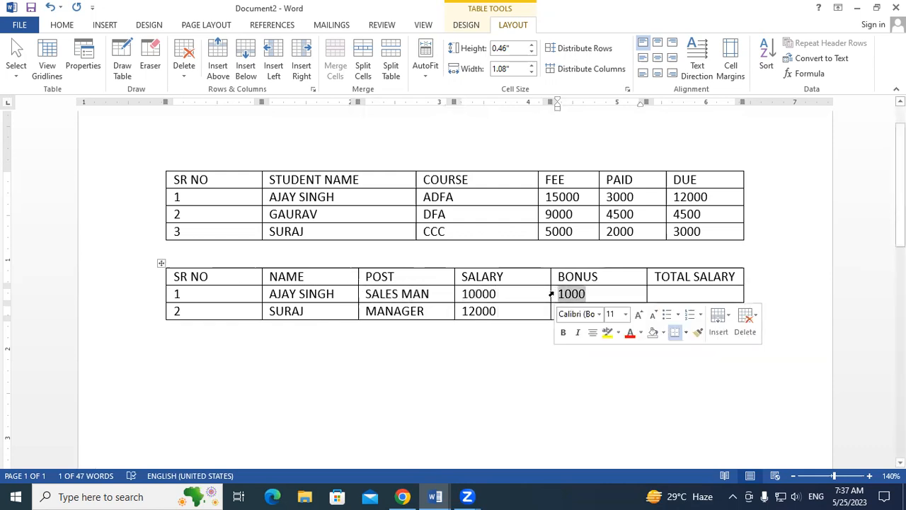
drag(475, 294, 598, 299)
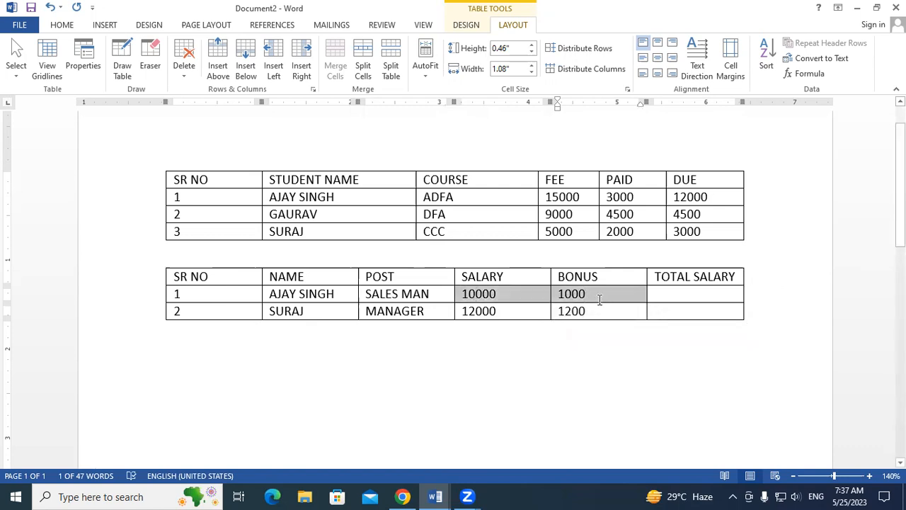
click(679, 296)
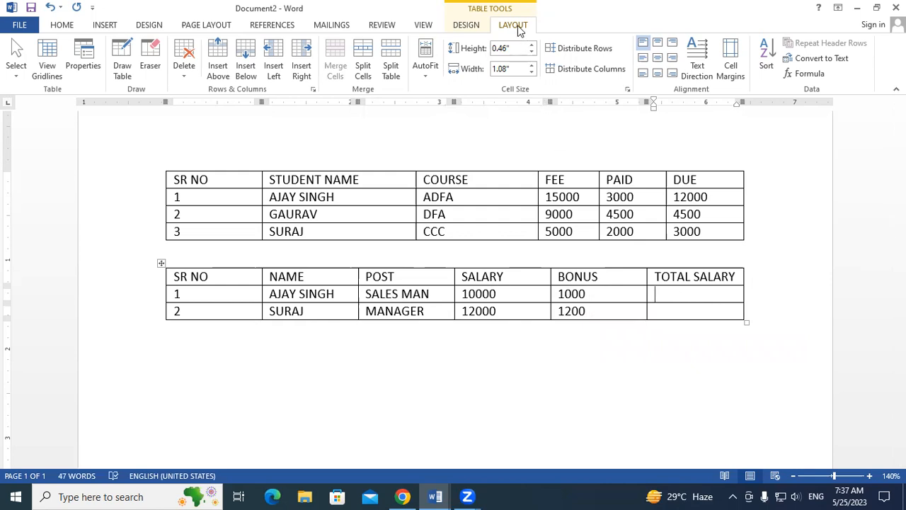
click(805, 74)
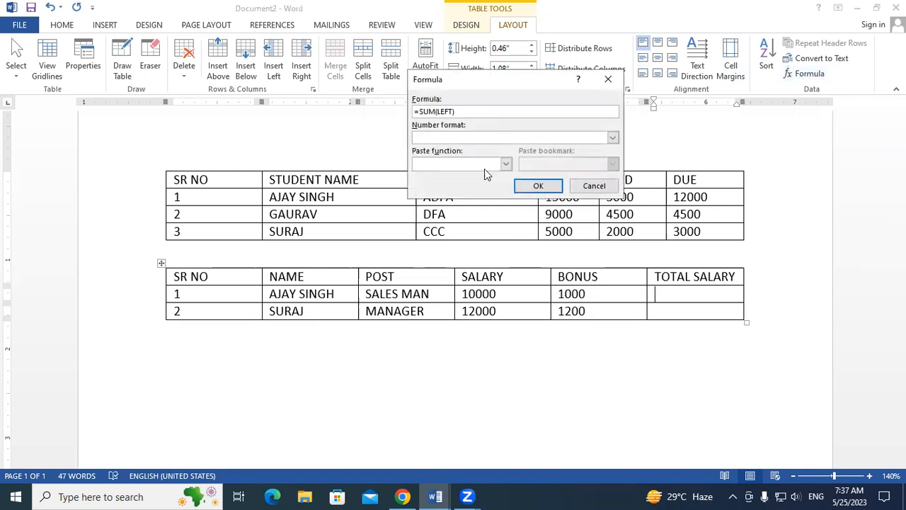
drag(482, 84, 513, 15)
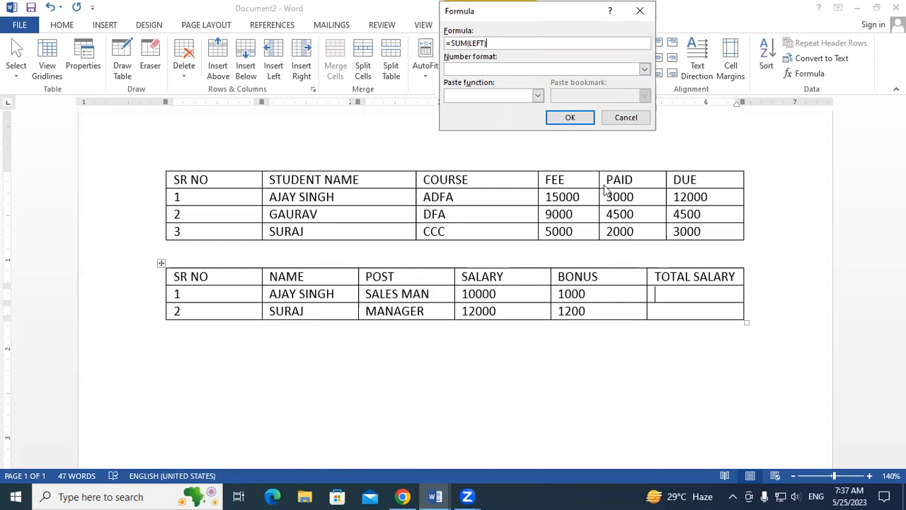
click(564, 116)
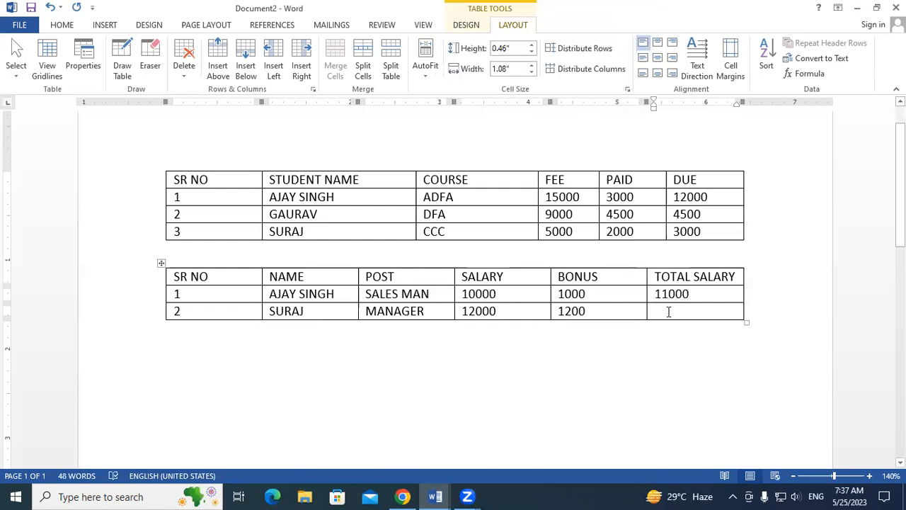
Calculate the second employee's TOTAL SALARY with the formula =SUM(LEFT) in place of the suggested =SUM(ABOVE)
click(807, 73)
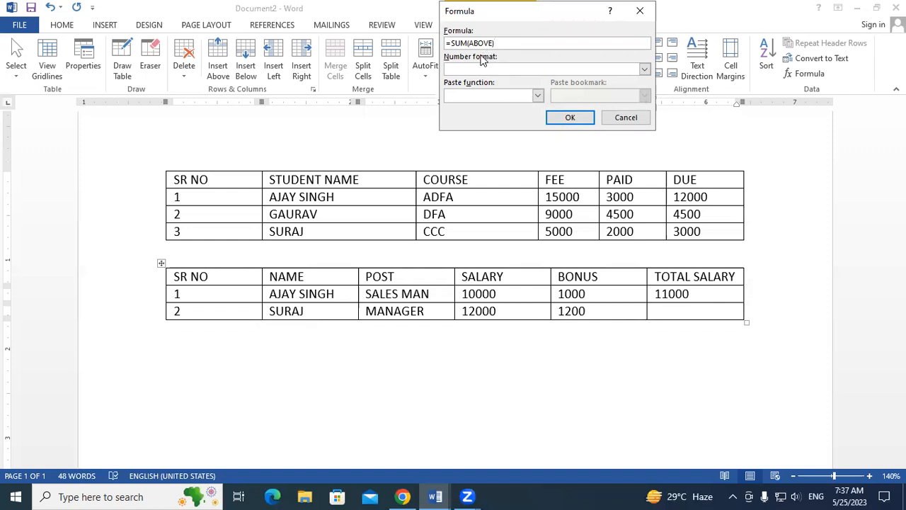
drag(494, 42, 472, 41)
key(BackSpace)
key(BackSpace)
text(LEFT)
click(570, 118)
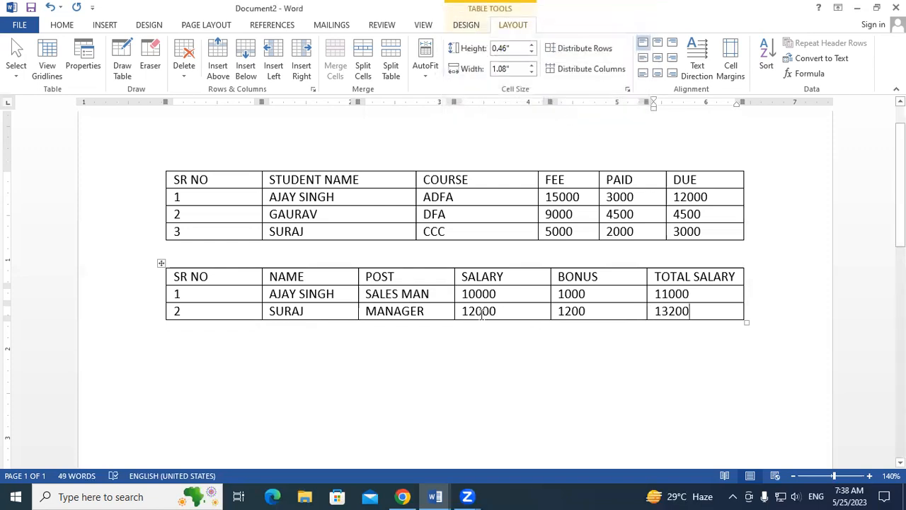
double_click(666, 312)
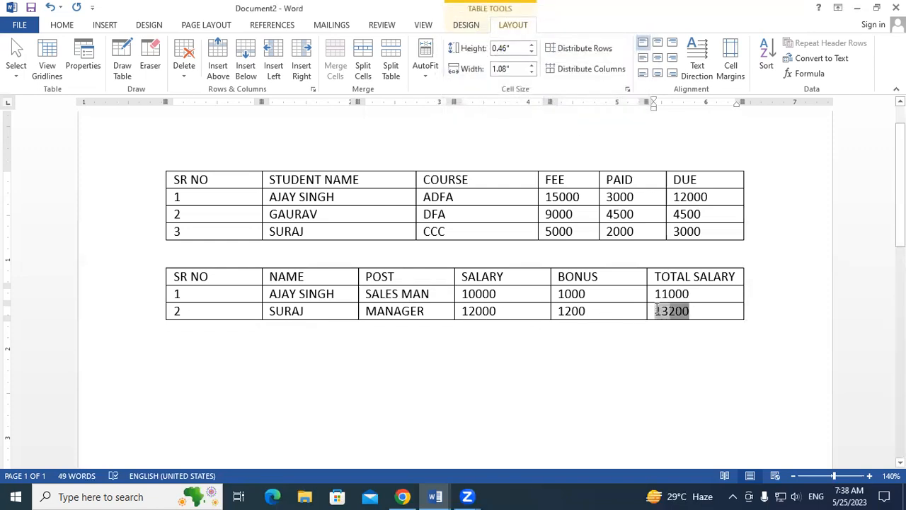
click(626, 363)
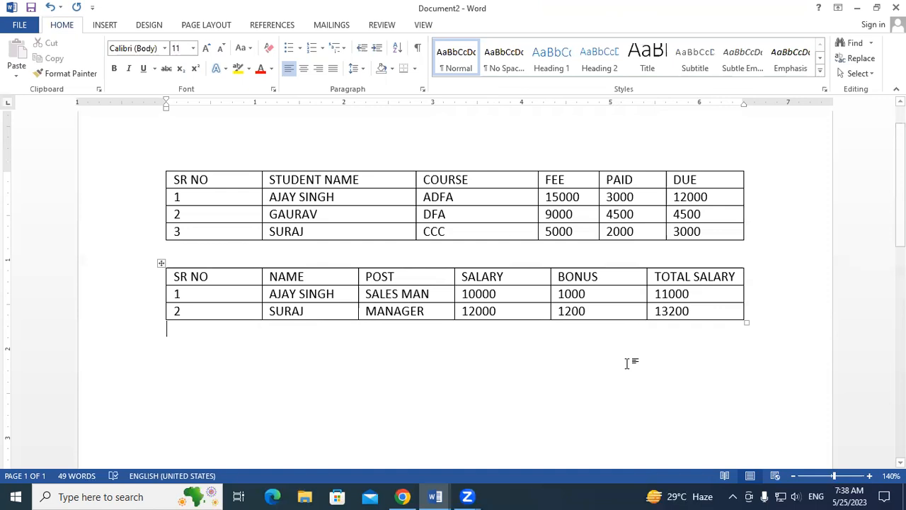
Add a third record row to the employee salary table with SR NO 3 and the employee's name
click(709, 308)
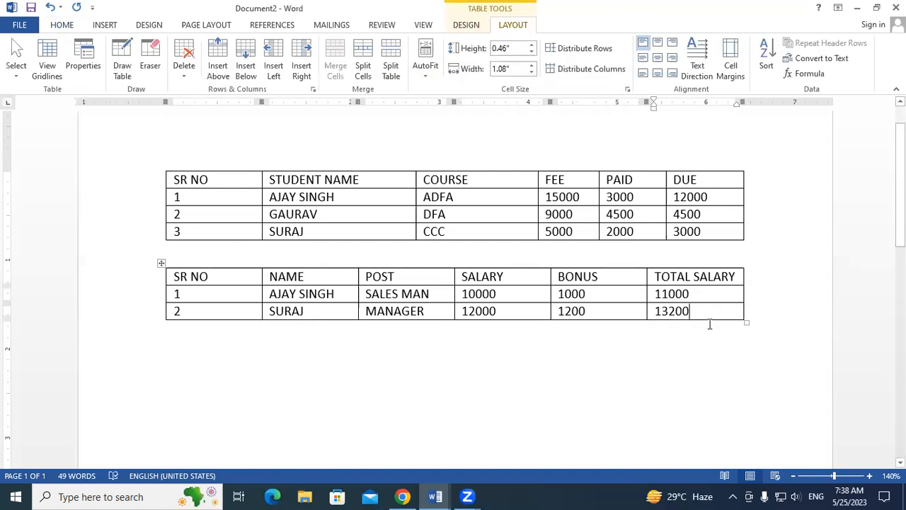
key(Tab)
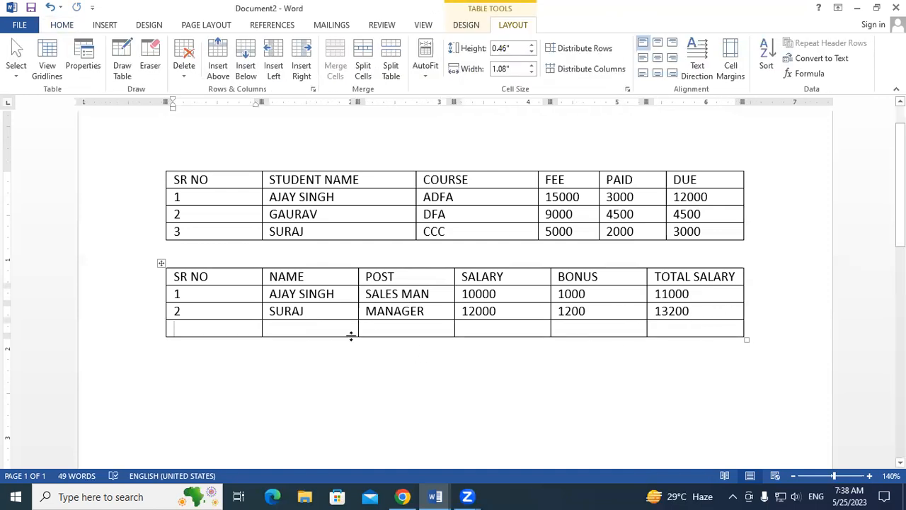
text(3)
key(Tab)
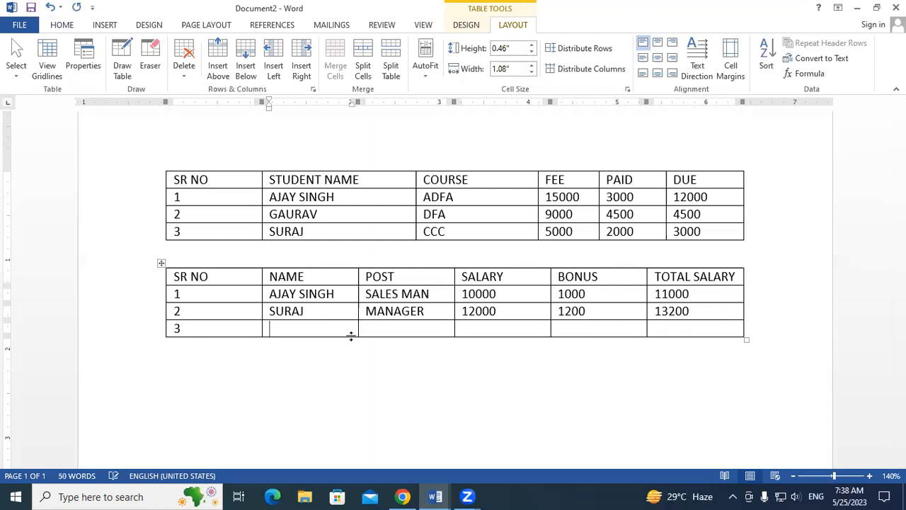
text(GAURAV)
key(Tab)
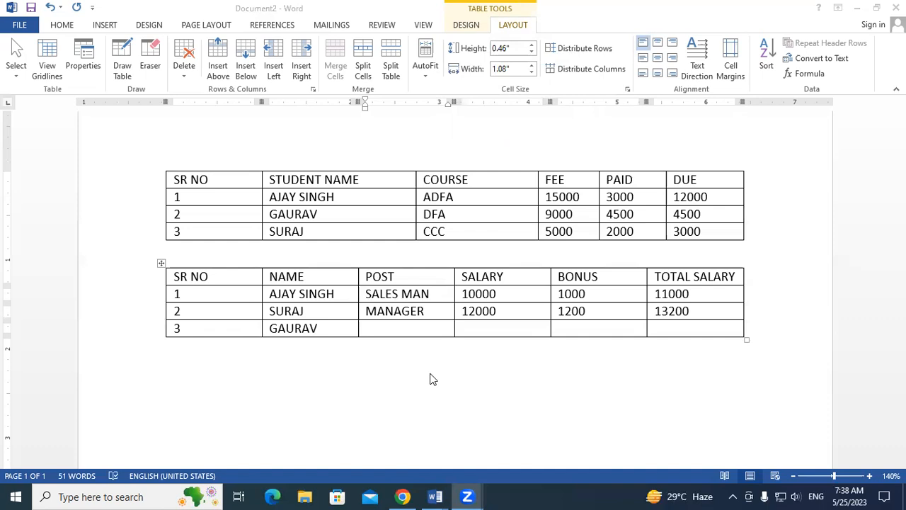
Fill in the third employee's record with POST TEACHER, SALARY 6000 and BONUS 1000
click(398, 327)
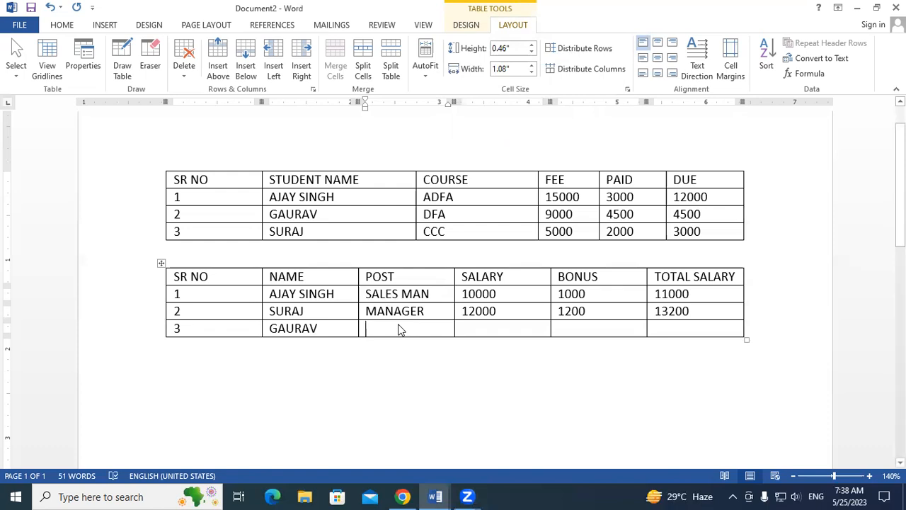
text(TEA)
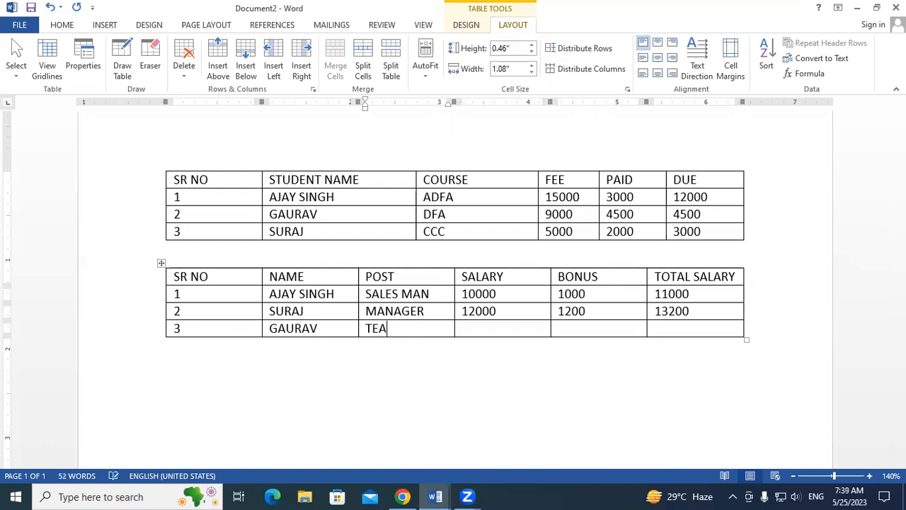
text(CHER)
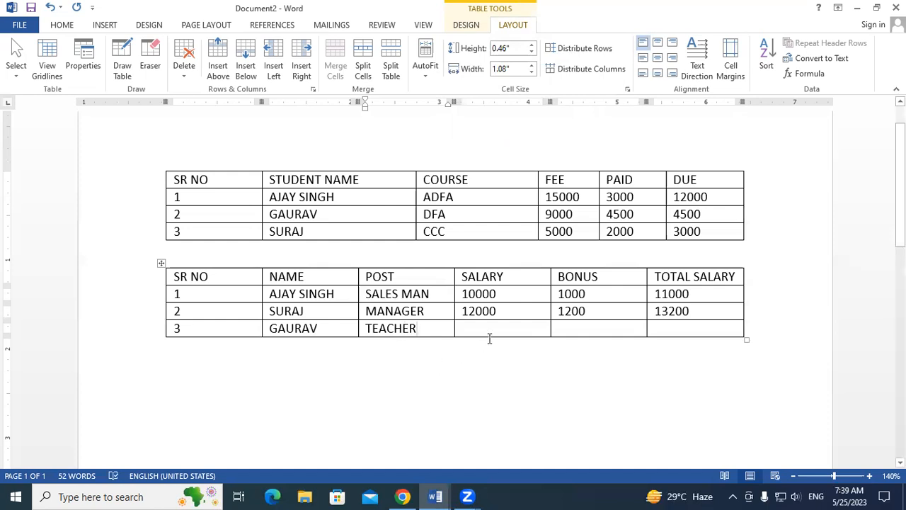
click(489, 327)
text(6000)
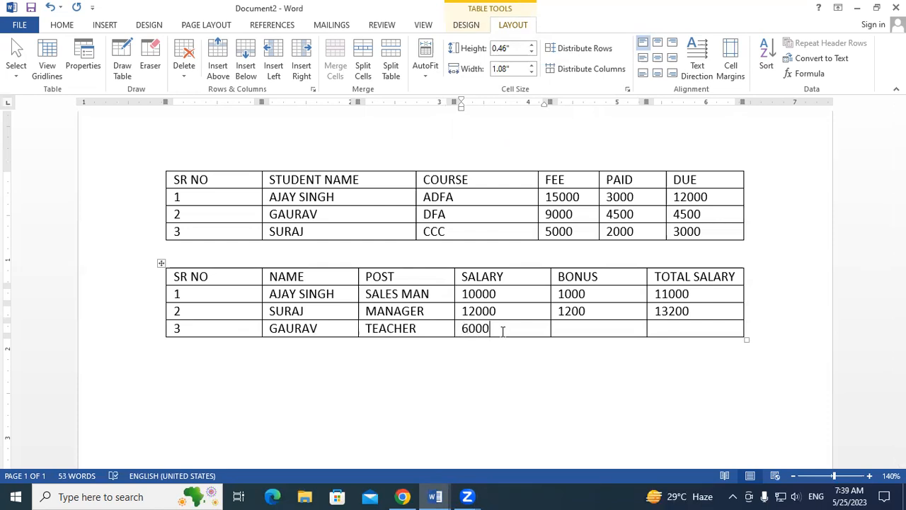
click(579, 330)
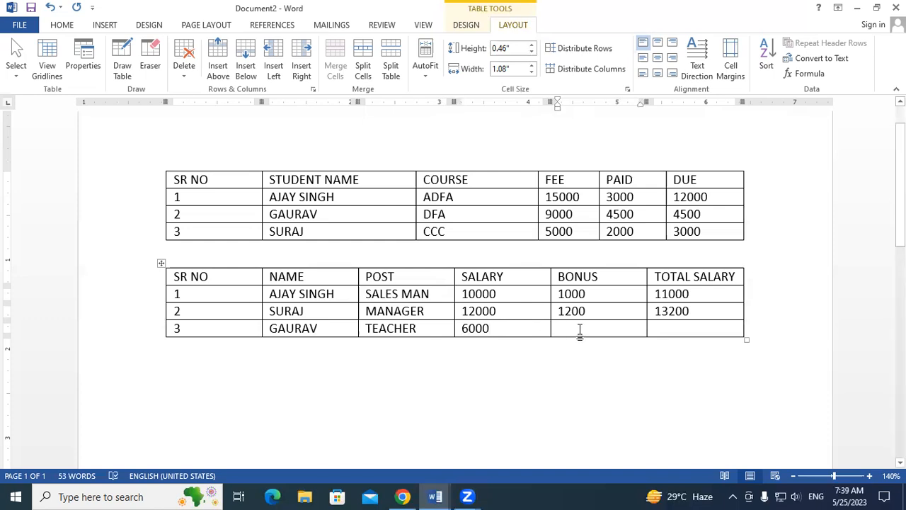
text(1000)
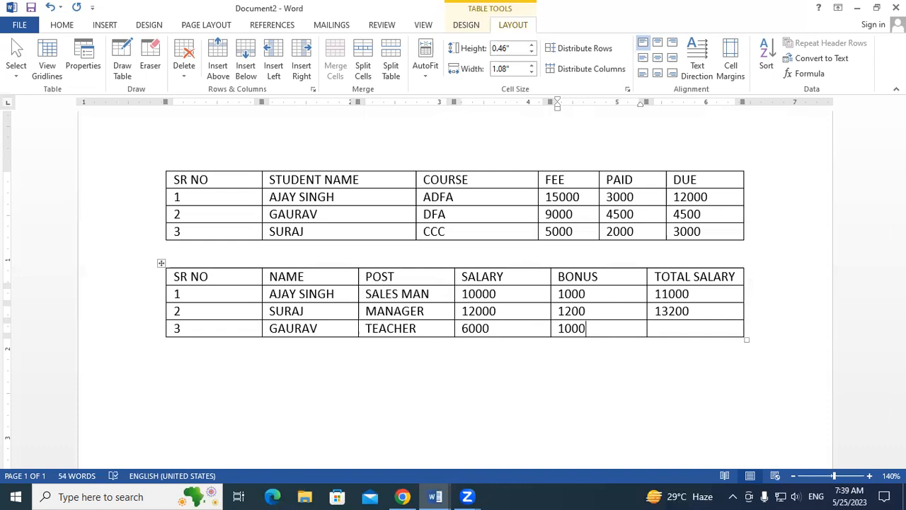
Calculate the third employee's TOTAL SALARY with the suggested formula =SUM(ABOVE)
click(695, 332)
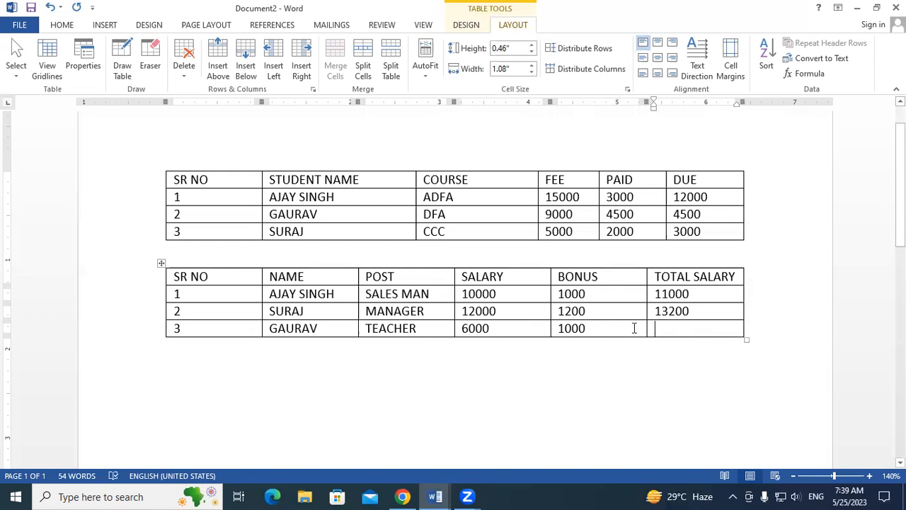
click(796, 78)
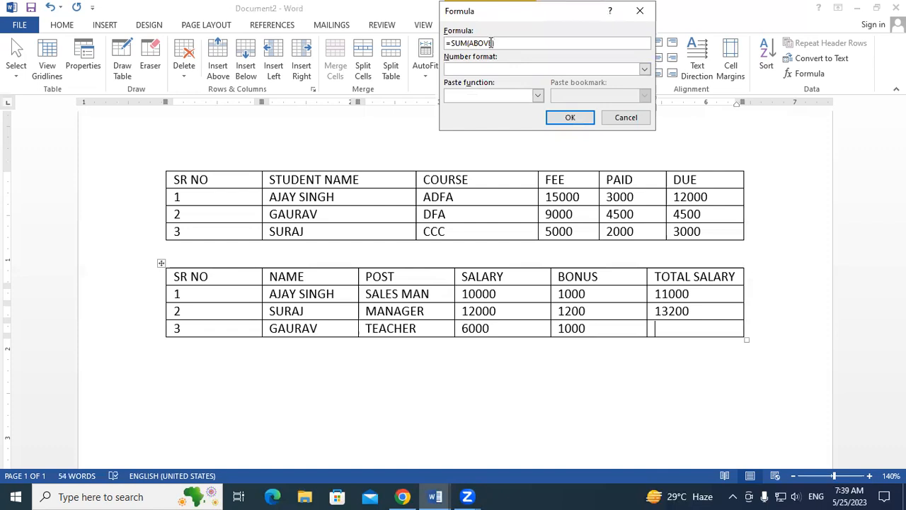
click(567, 117)
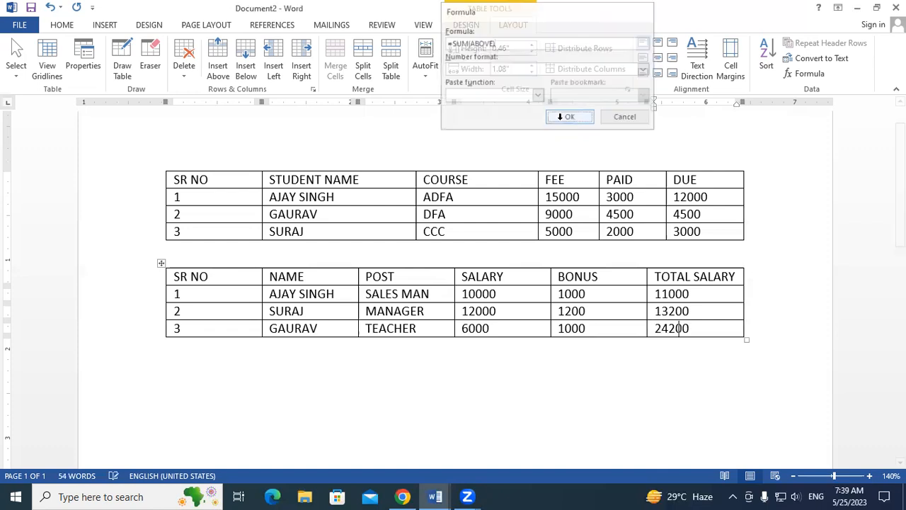
Compare the third employee's TOTAL SALARY with the totals above it and with that record's own SALARY
click(669, 293)
double_click(668, 293)
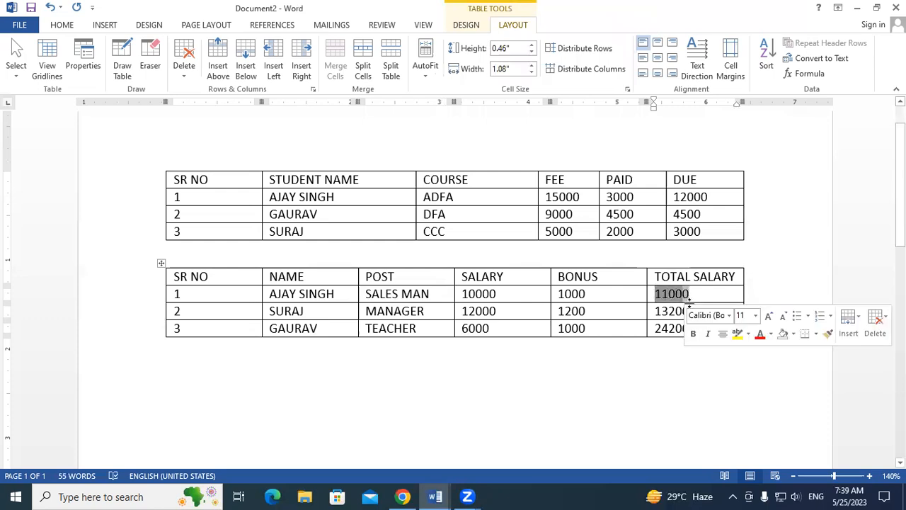
click(664, 312)
double_click(658, 329)
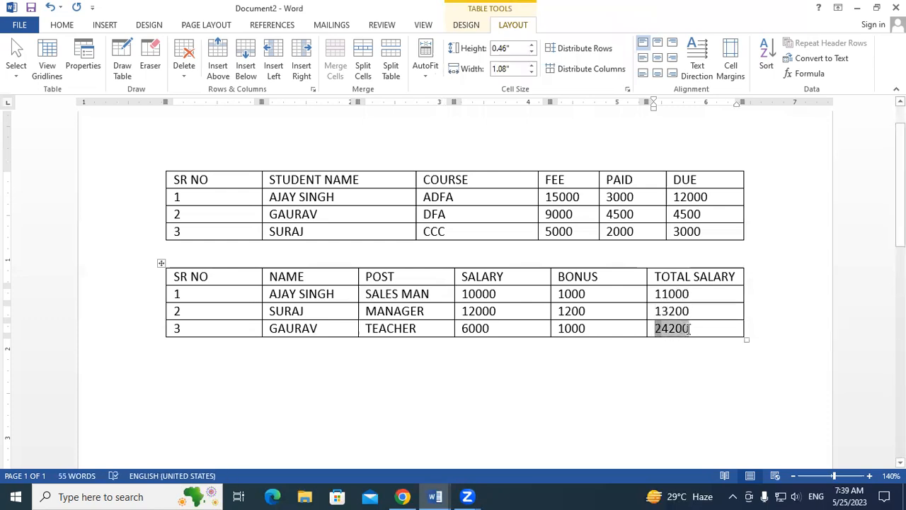
click(506, 329)
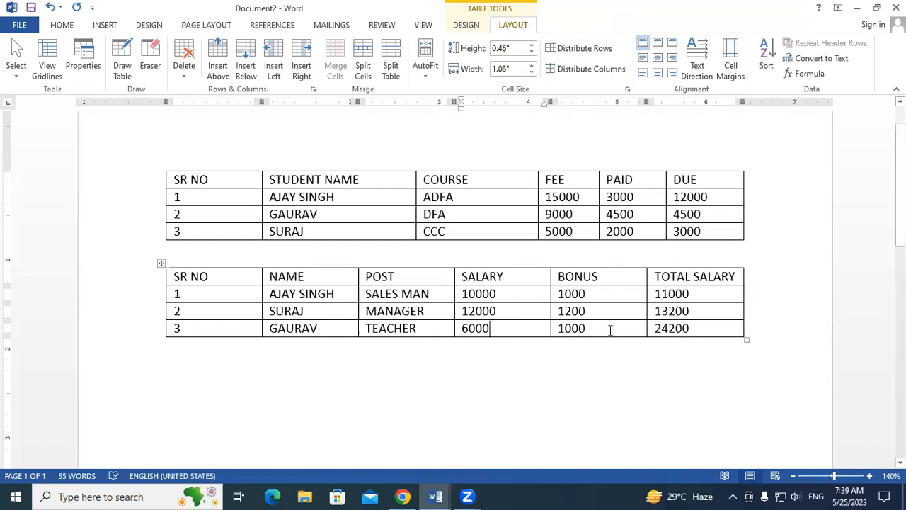
click(697, 292)
drag(698, 290, 700, 309)
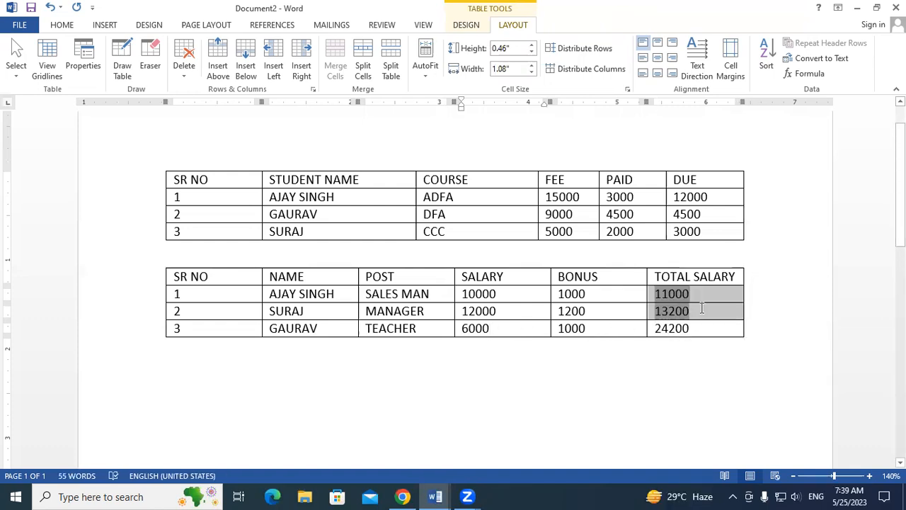
Replace the =SUM(ABOVE) result in the third employee's TOTAL SALARY cell with the formula =SUM(LEFT)
click(691, 329)
double_click(691, 329)
key(Delete)
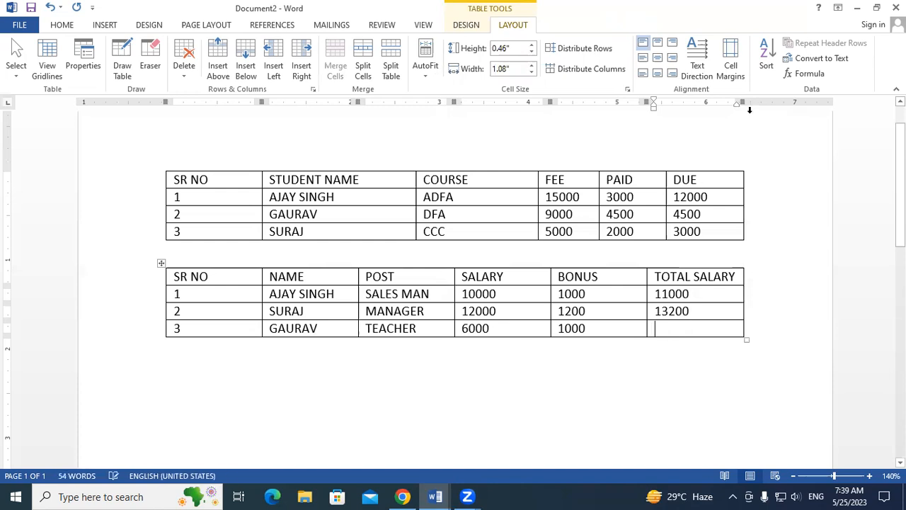
click(799, 73)
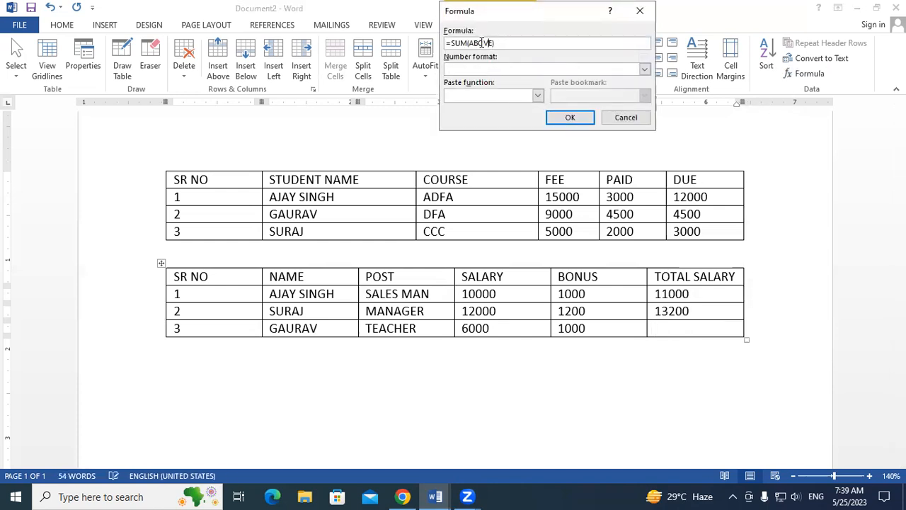
drag(493, 43, 472, 43)
key(BackSpace)
key(BackSpace)
text(LEFT))
click(569, 118)
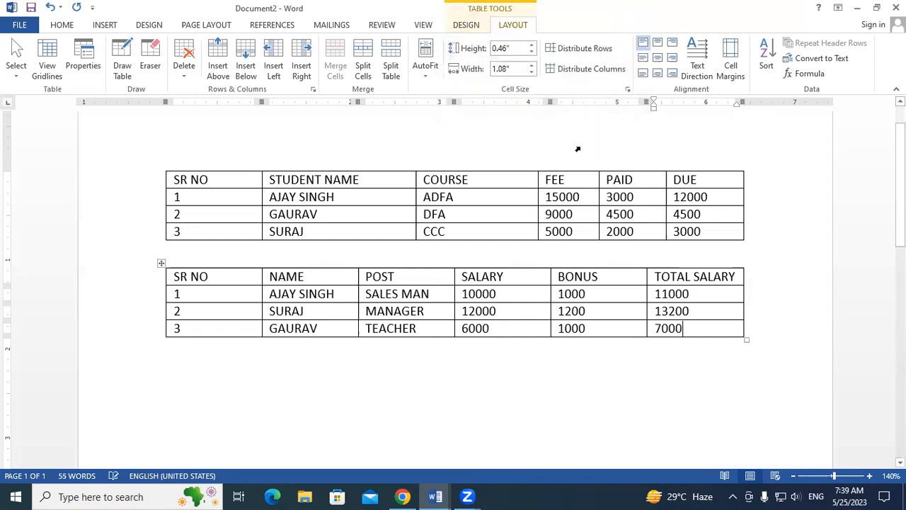
Review the third employee's salary figures and the contents of the student fee and employee salary tables
drag(467, 327, 650, 330)
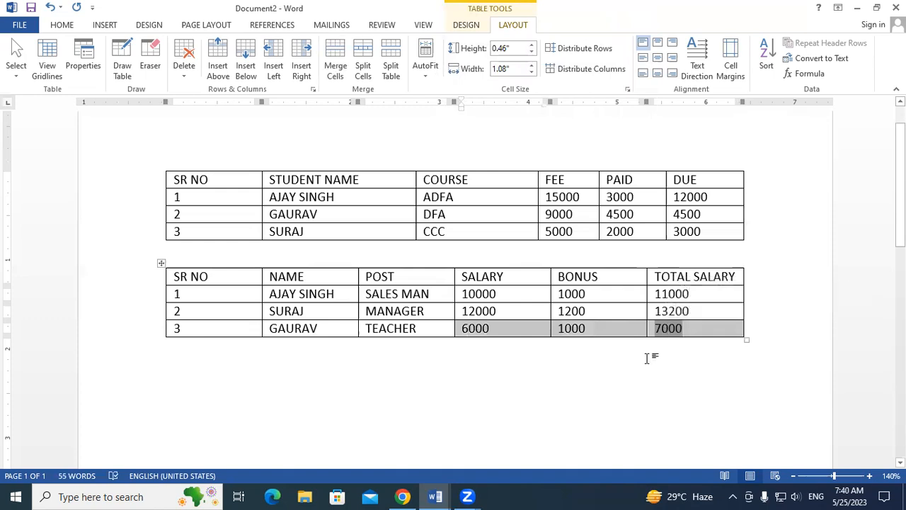
click(646, 358)
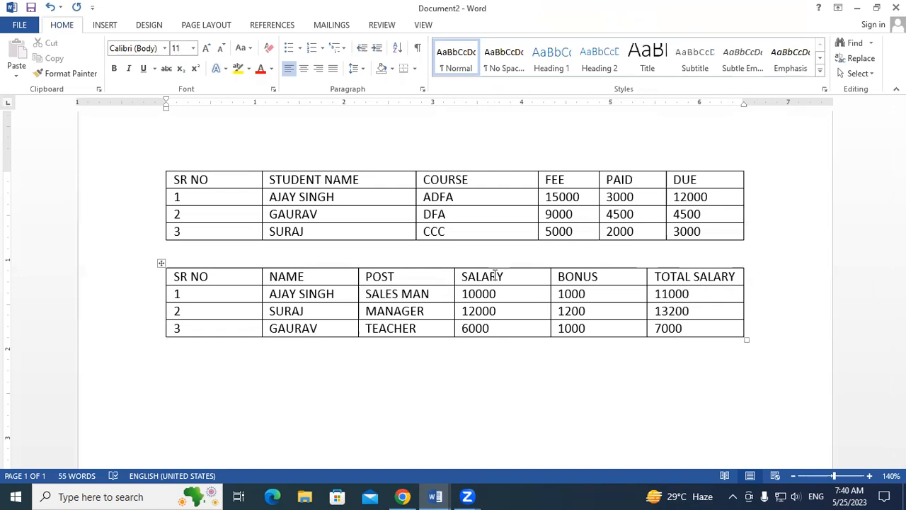
drag(240, 177, 707, 234)
drag(237, 279, 683, 330)
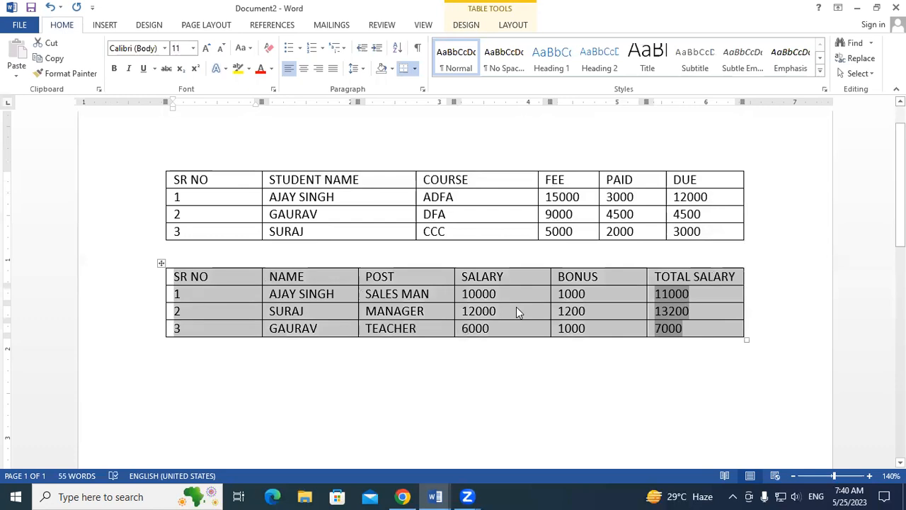
click(310, 291)
Add a few blank lines below the employee salary table
click(319, 386)
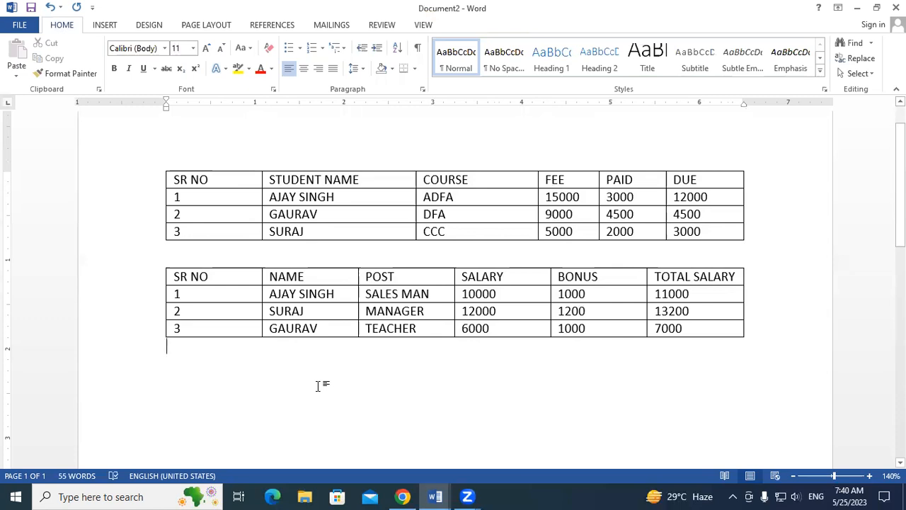
key(Return)
key(Return)
key(Return)
key(Return)
key(Return)
key(Return)
key(Return)
key(Return)
key(BackSpace)
key(BackSpace)
key(BackSpace)
key(BackSpace)
key(BackSpace)
scroll(187, 368, down, 2)
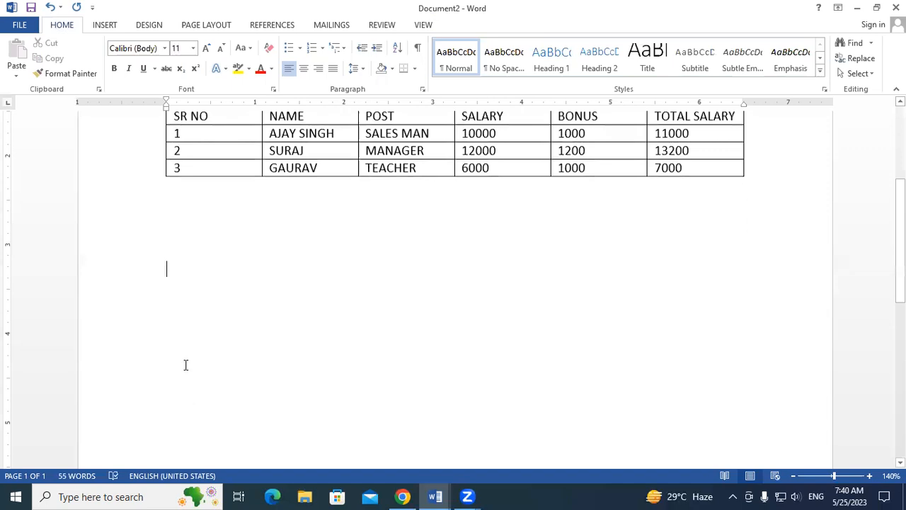
Insert an empty table with nine columns and five rows below the employee salary table
click(104, 25)
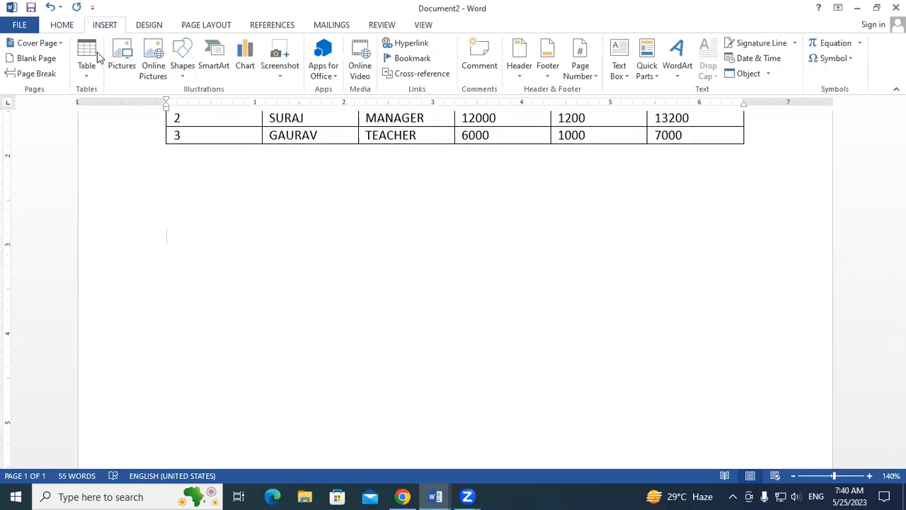
click(86, 57)
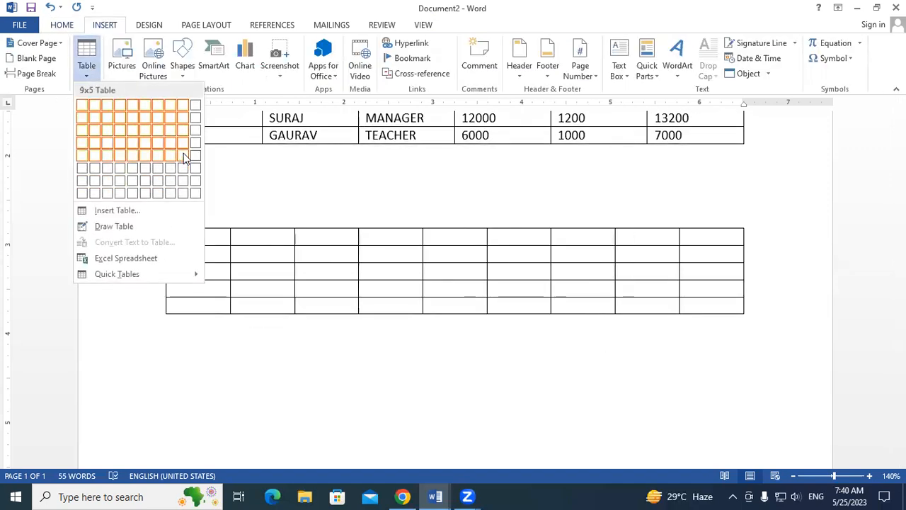
click(182, 155)
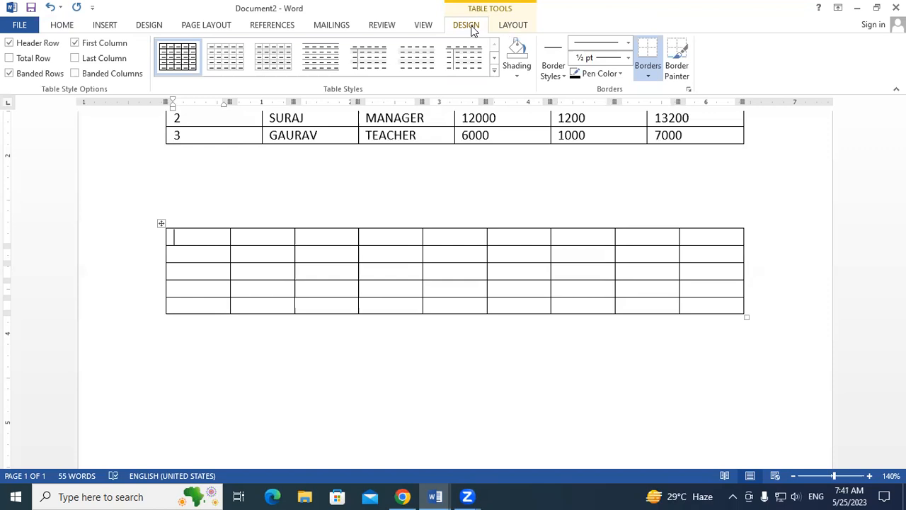
click(512, 25)
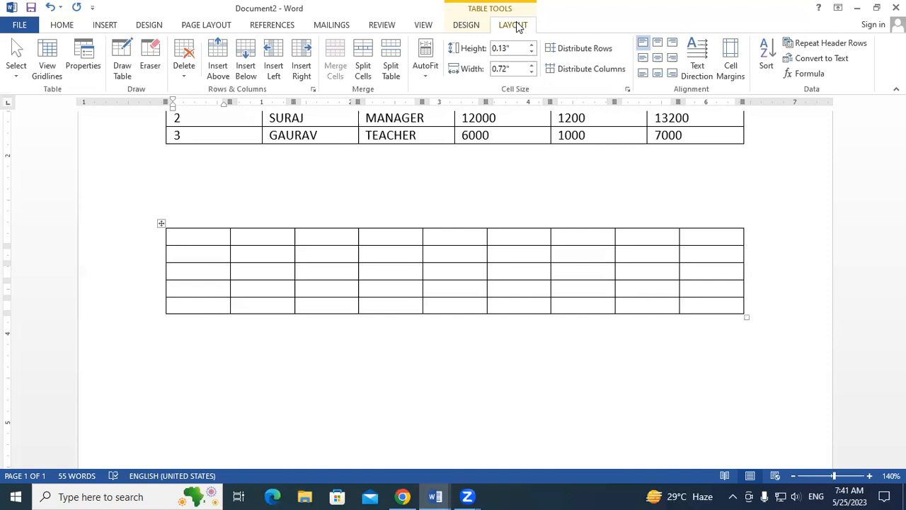
click(110, 27)
click(88, 75)
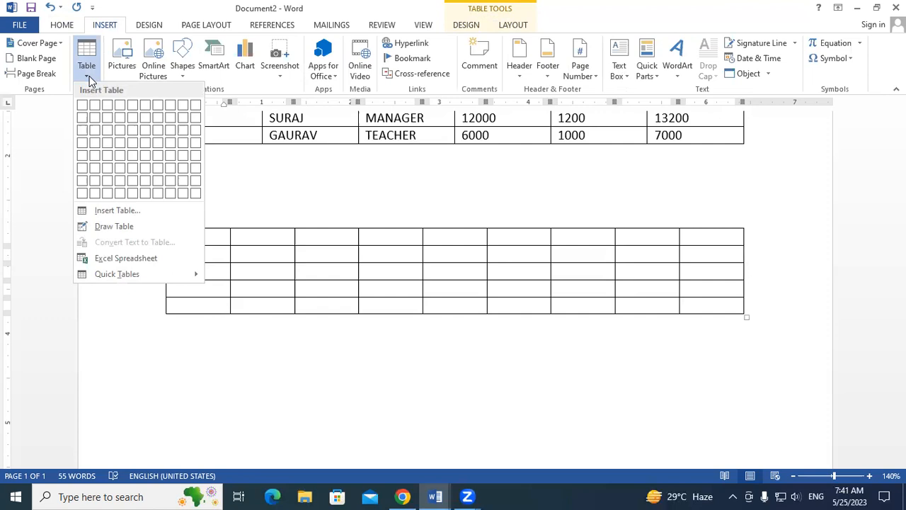
click(362, 431)
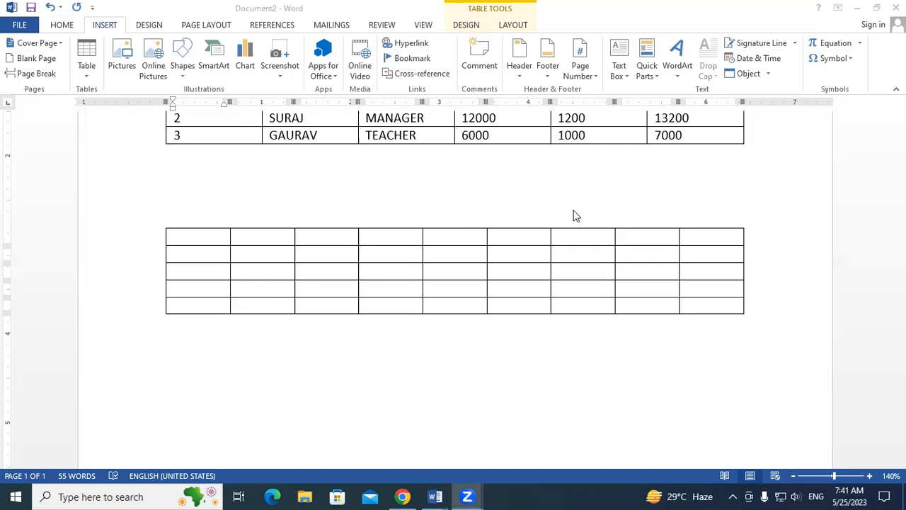
click(90, 75)
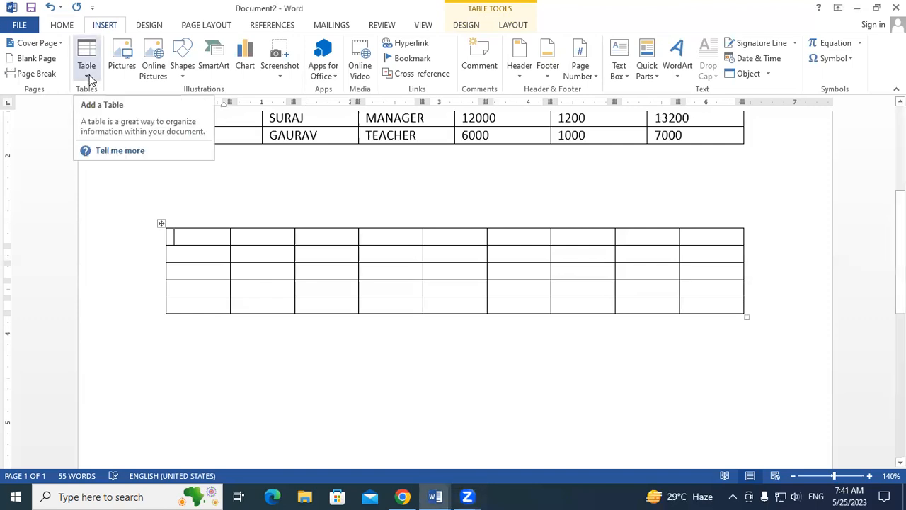
click(89, 78)
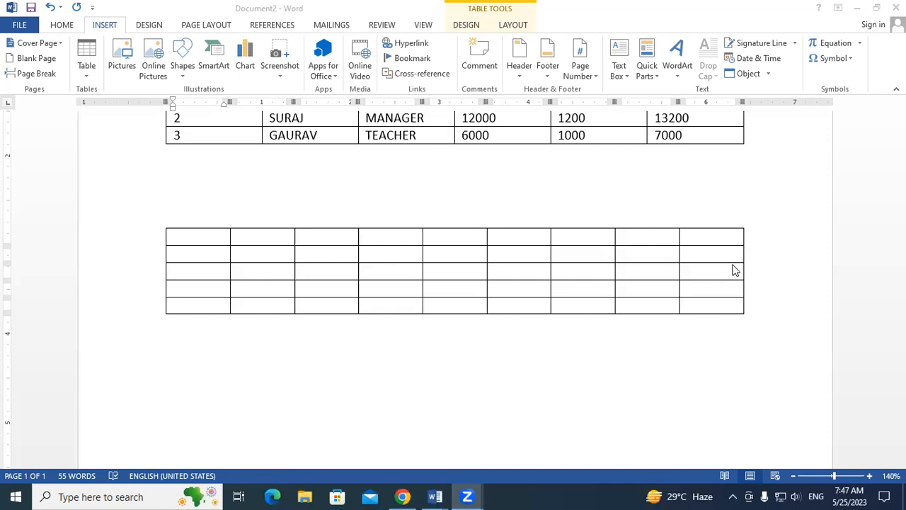
Apply the blue grid table style with a solid blue header row and first column to the empty nine-column table
click(211, 239)
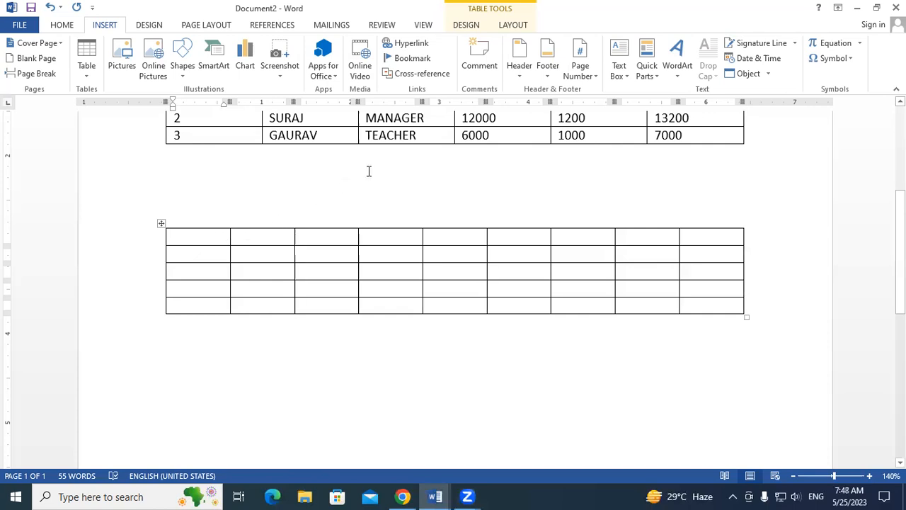
click(466, 25)
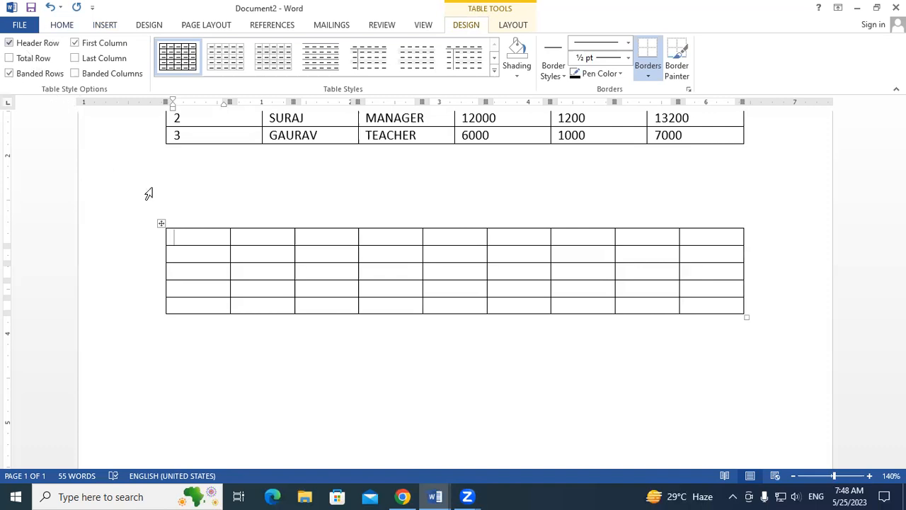
click(162, 223)
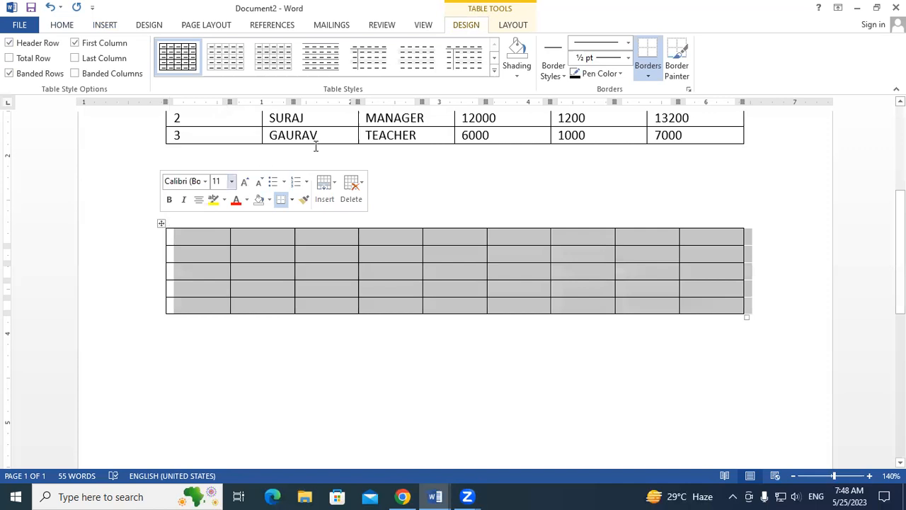
click(494, 70)
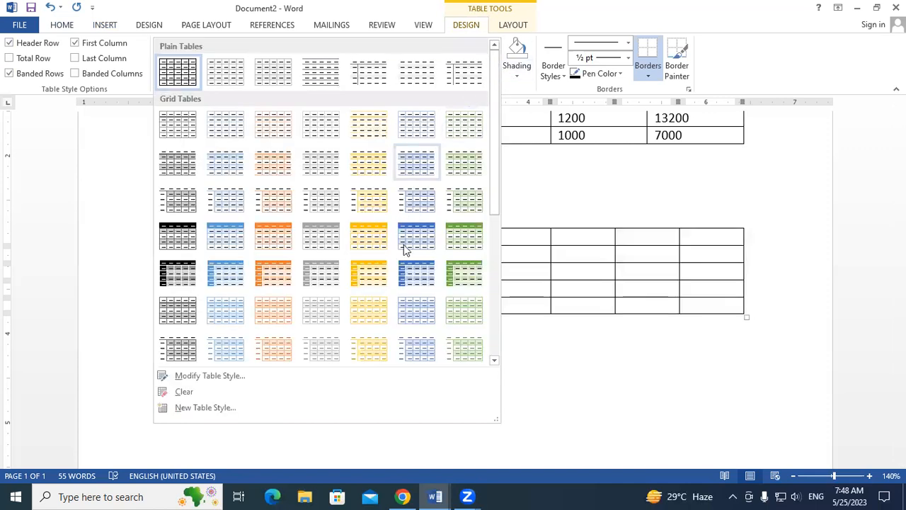
click(405, 274)
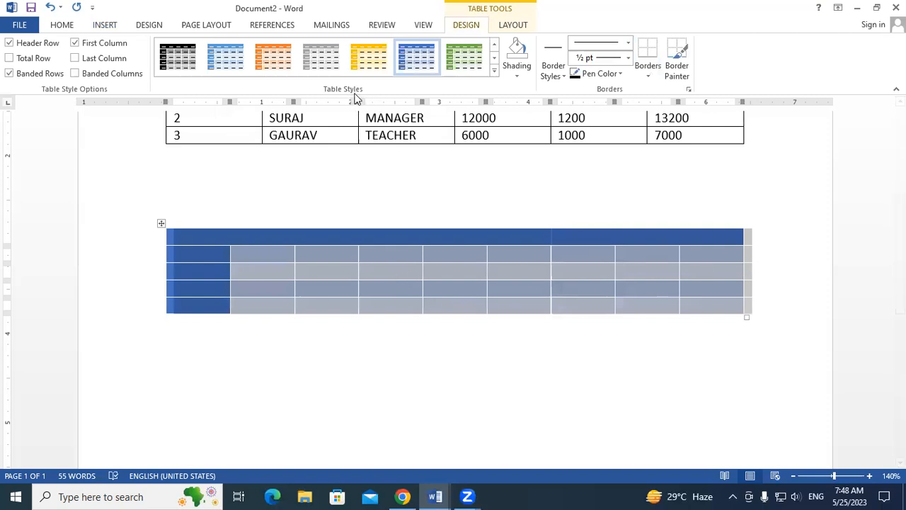
click(494, 71)
click(425, 269)
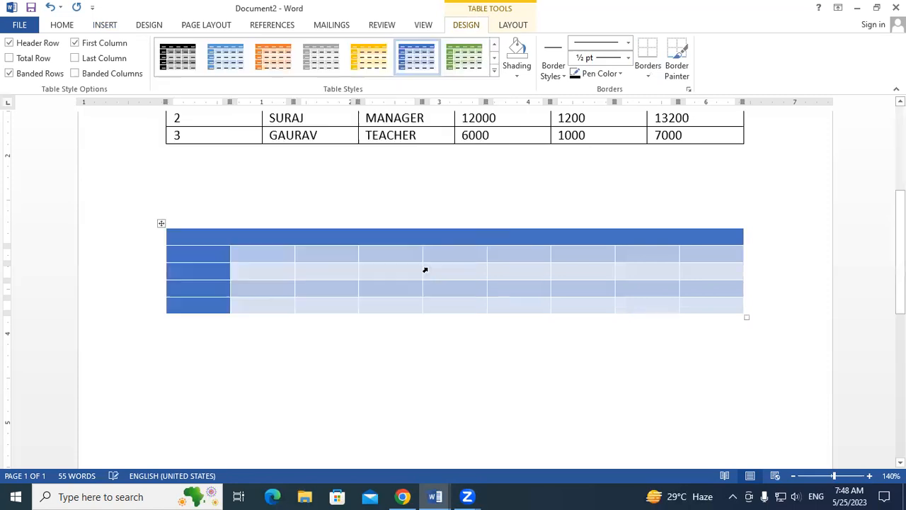
click(334, 272)
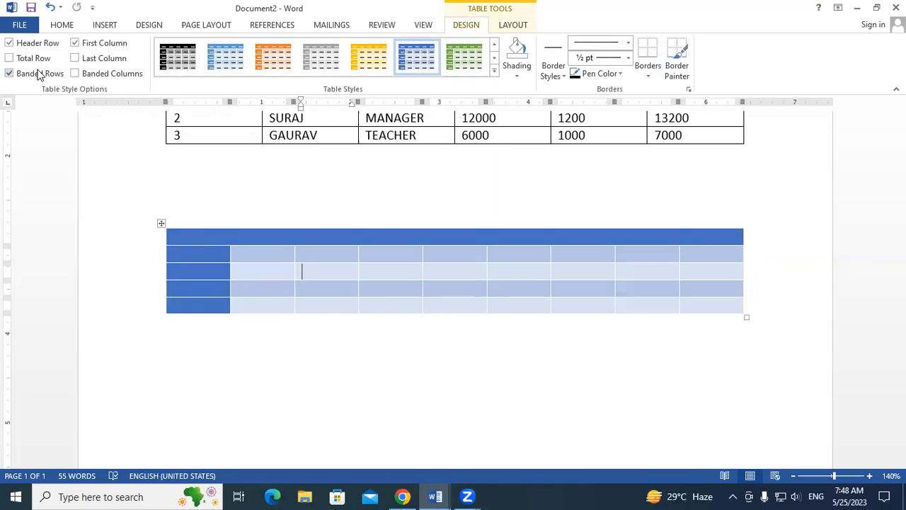
Switch the blue table's Header Row formatting off and back on to compare its first row
drag(186, 238, 722, 239)
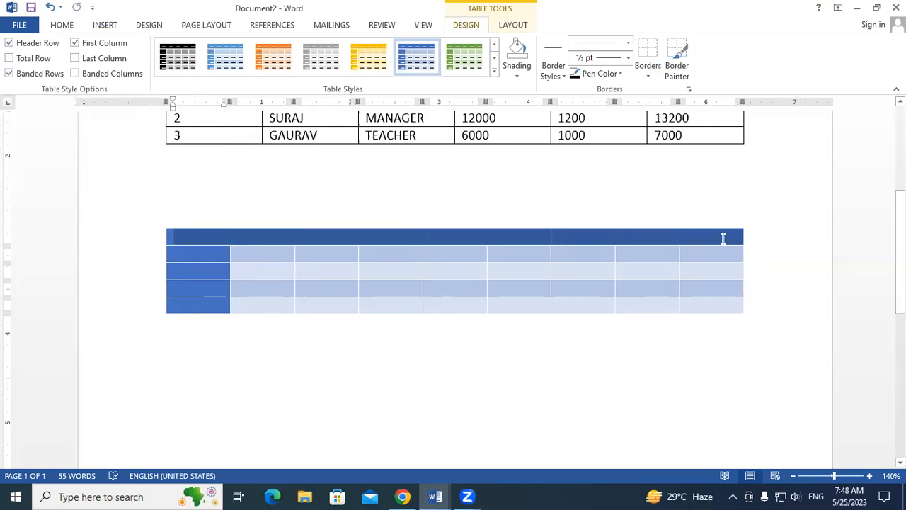
click(44, 46)
click(268, 237)
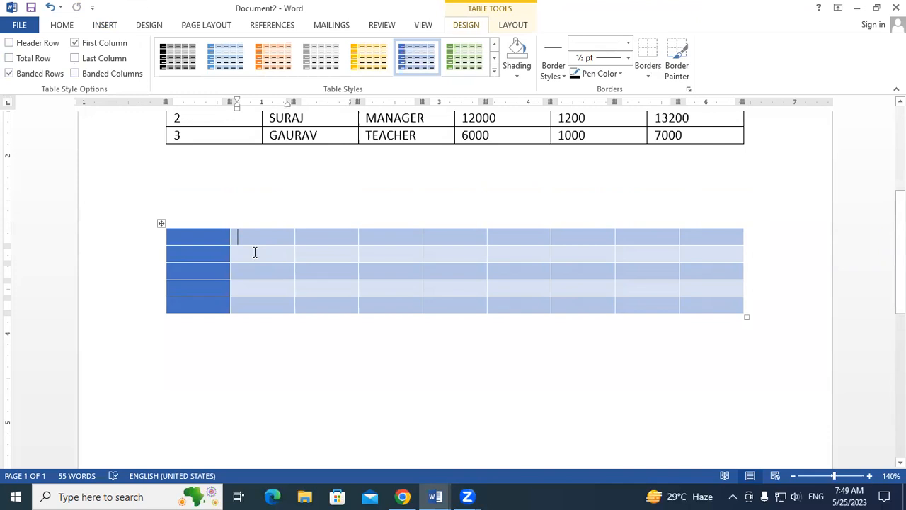
click(10, 42)
drag(227, 236, 692, 236)
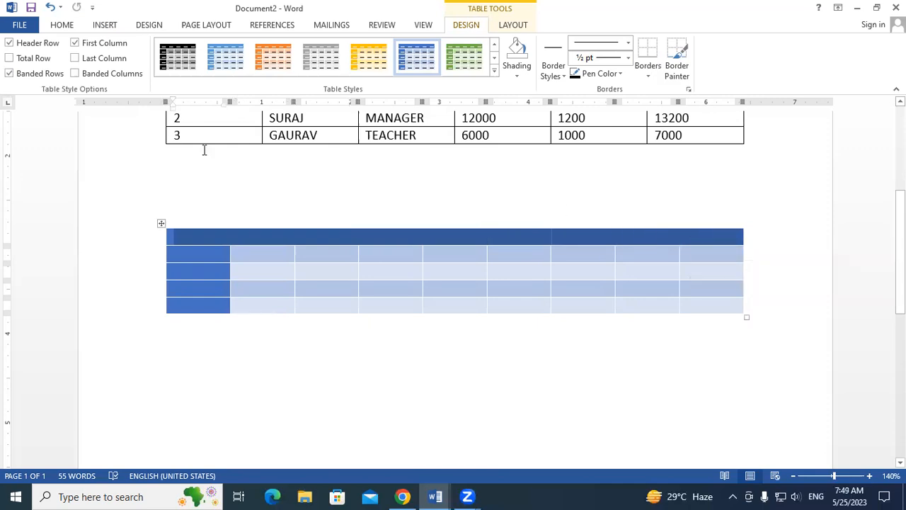
Try Total Row formatting in place of Header Row on the blue table, then restore the original two settings
click(39, 44)
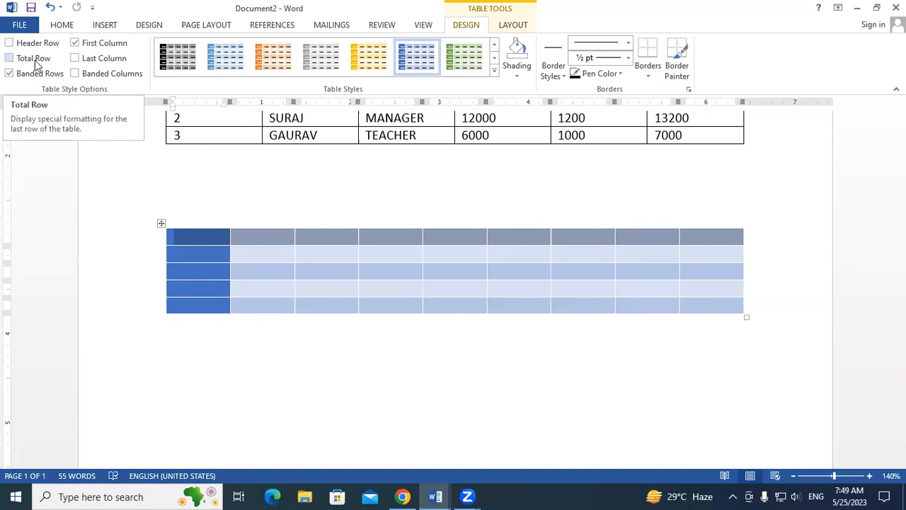
click(34, 61)
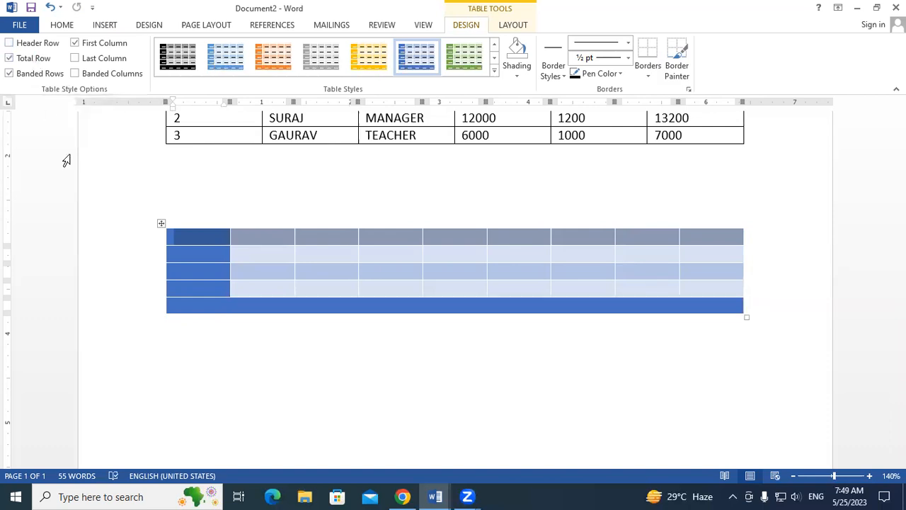
drag(261, 305, 726, 309)
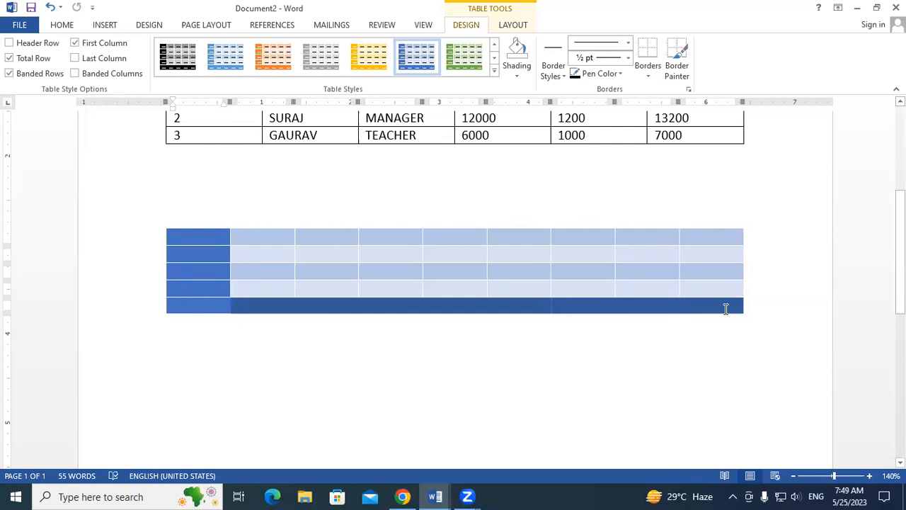
click(24, 58)
click(26, 43)
drag(261, 236, 632, 241)
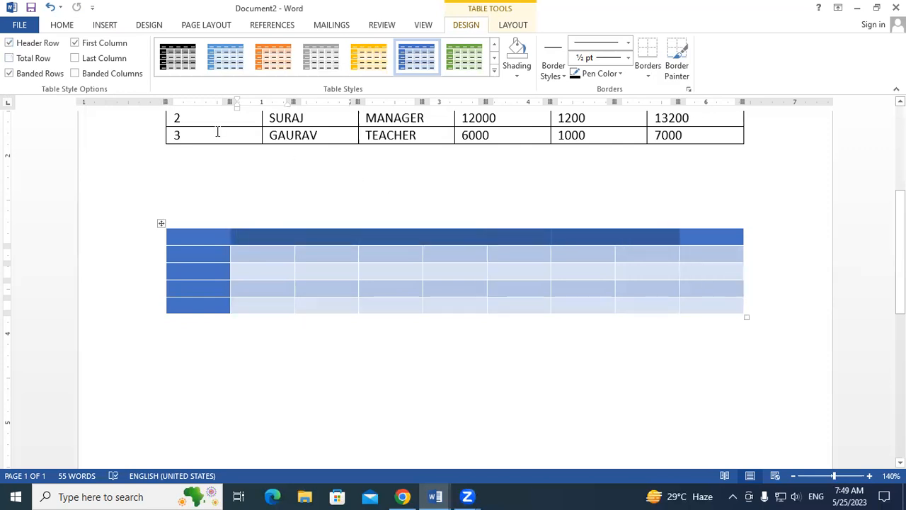
Switch Banded Rows off and back on in the blue table and compare the shading of its alternating rows
click(25, 76)
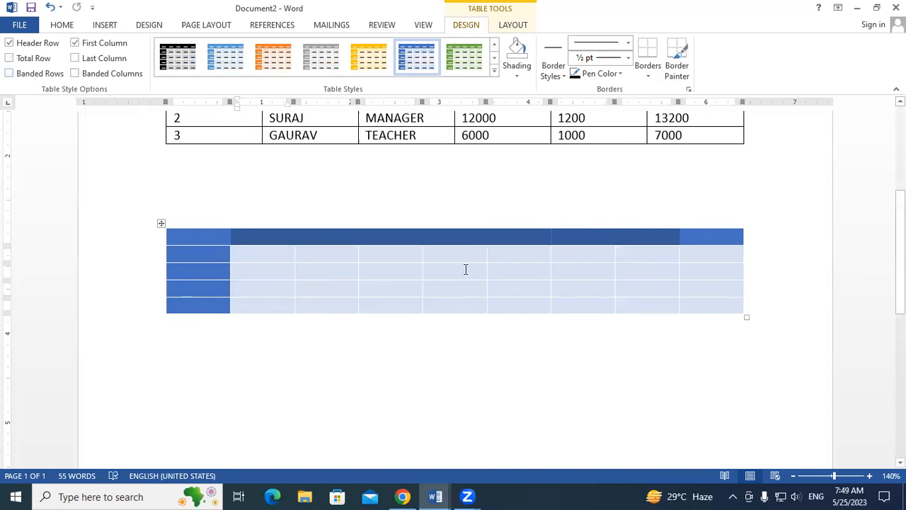
click(27, 79)
drag(256, 258, 705, 253)
drag(256, 288, 696, 289)
click(576, 341)
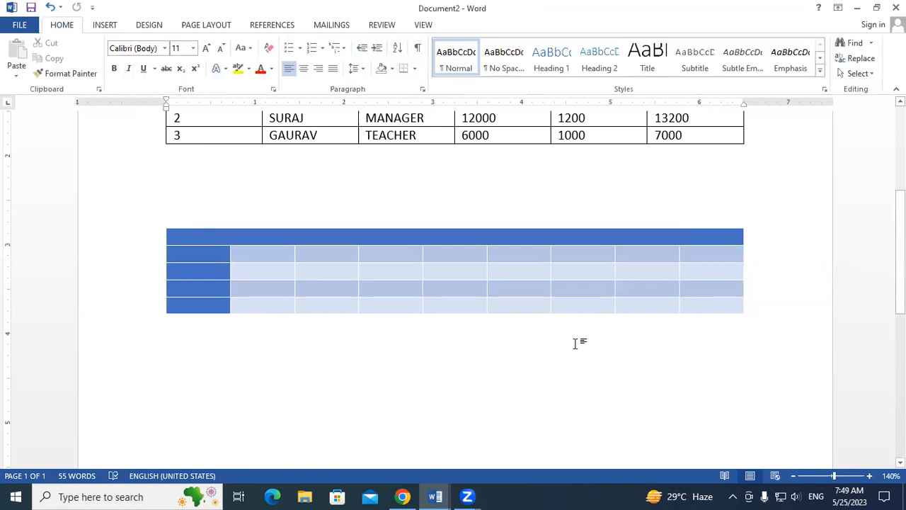
drag(274, 250, 390, 264)
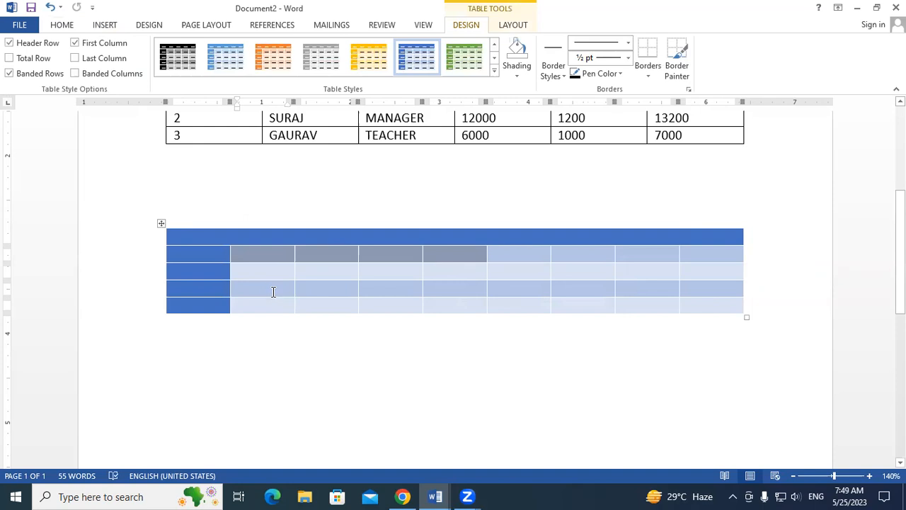
drag(272, 293, 376, 287)
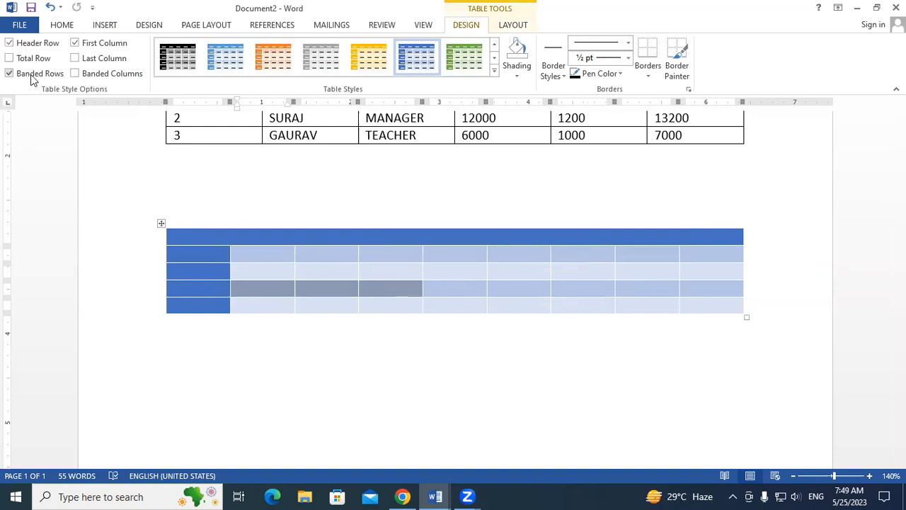
Turn off Banded Rows so the blue table's body cells share one shade
click(10, 74)
click(326, 338)
drag(273, 252, 710, 304)
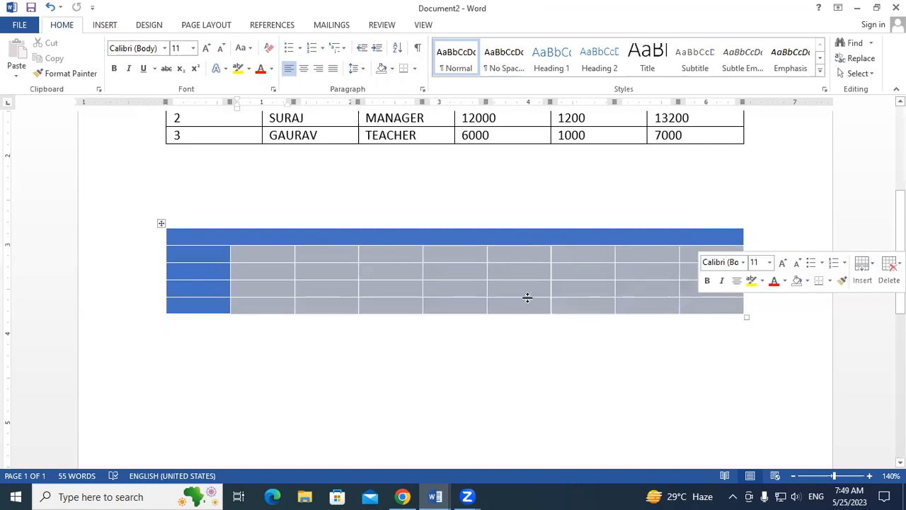
click(461, 296)
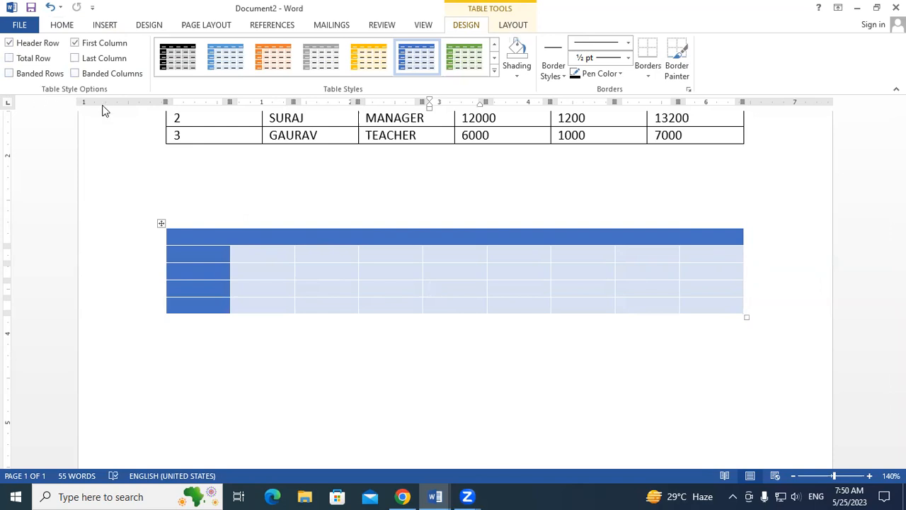
Turn off First Column formatting and try the Last Column and Banded Columns options on the blue table
click(99, 45)
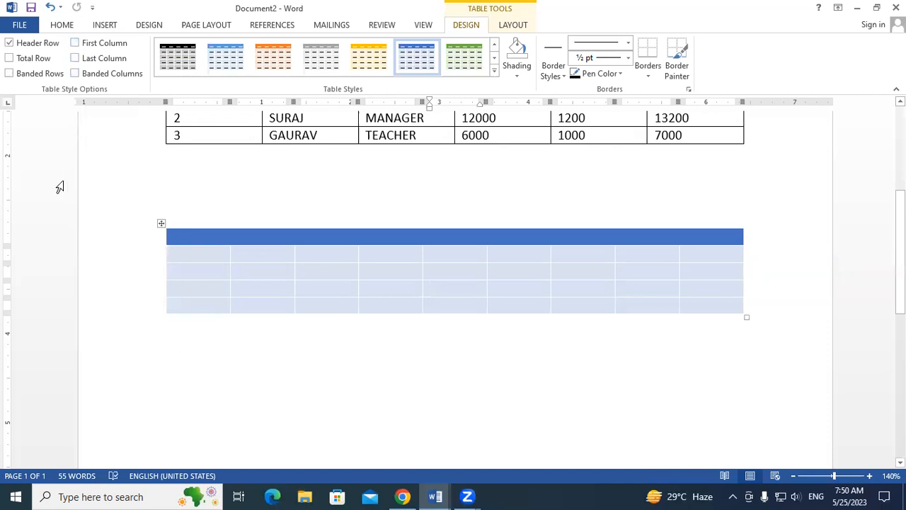
click(76, 58)
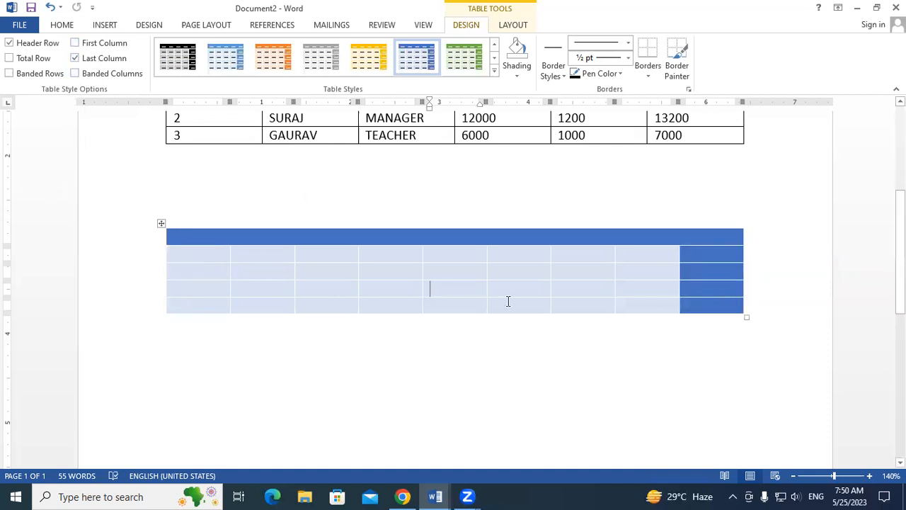
click(119, 59)
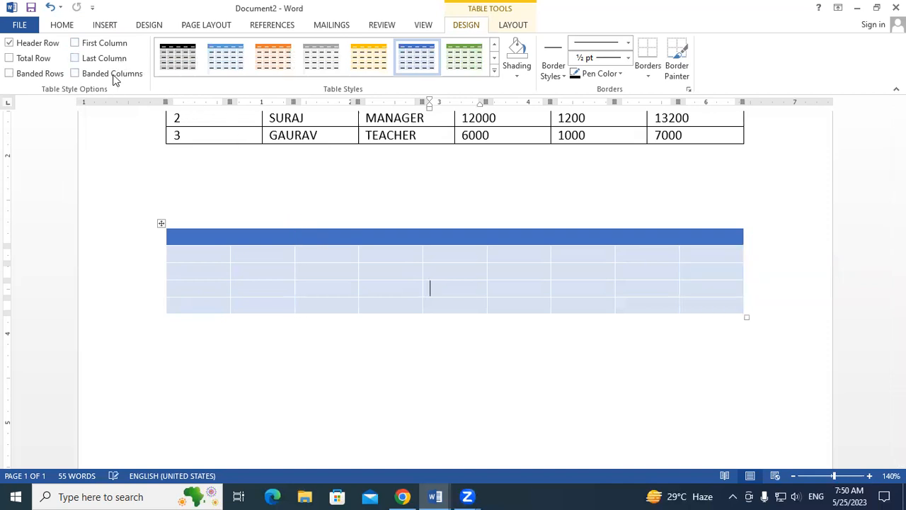
click(114, 75)
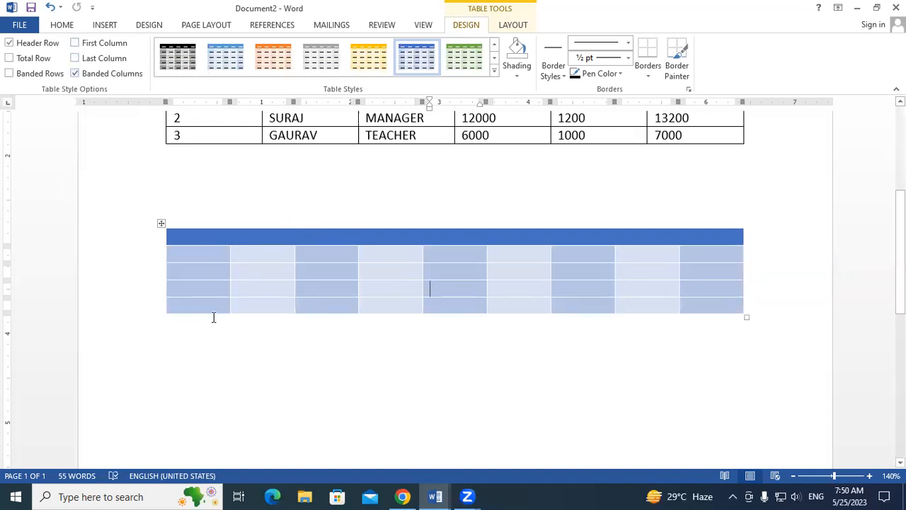
click(91, 76)
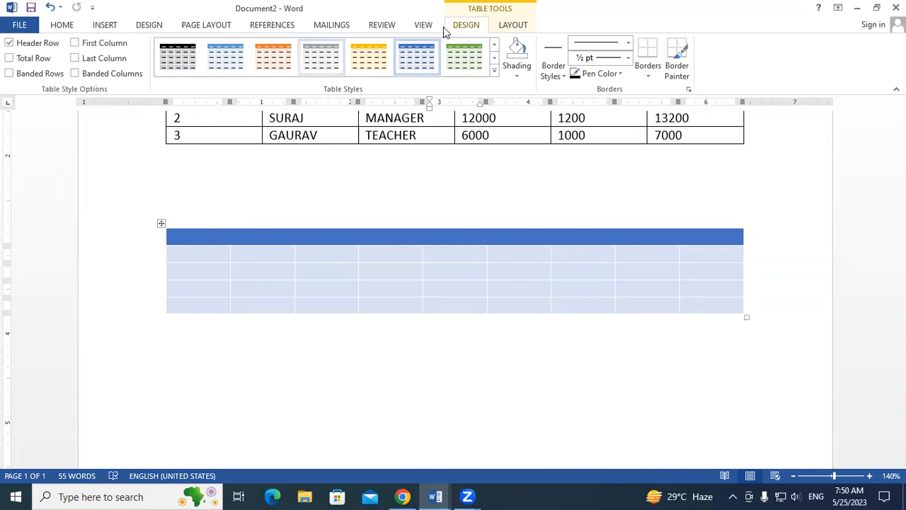
click(500, 29)
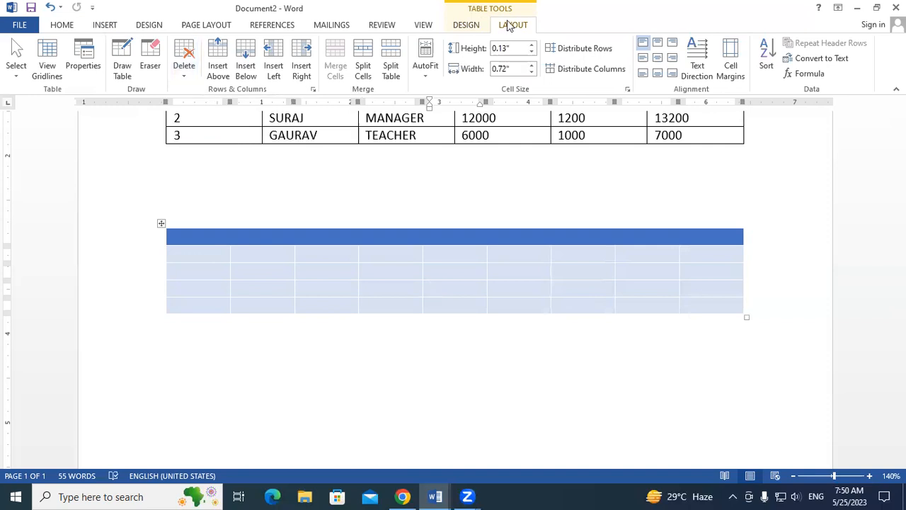
click(184, 77)
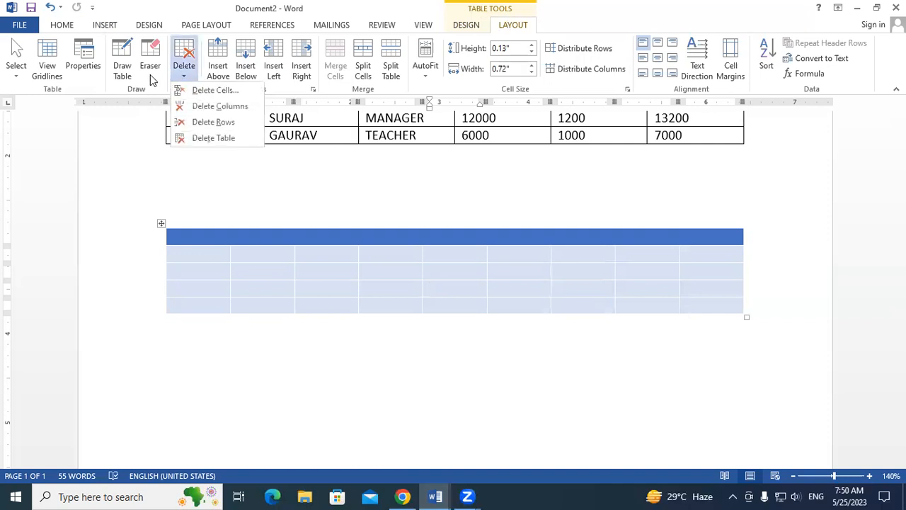
click(151, 80)
click(181, 75)
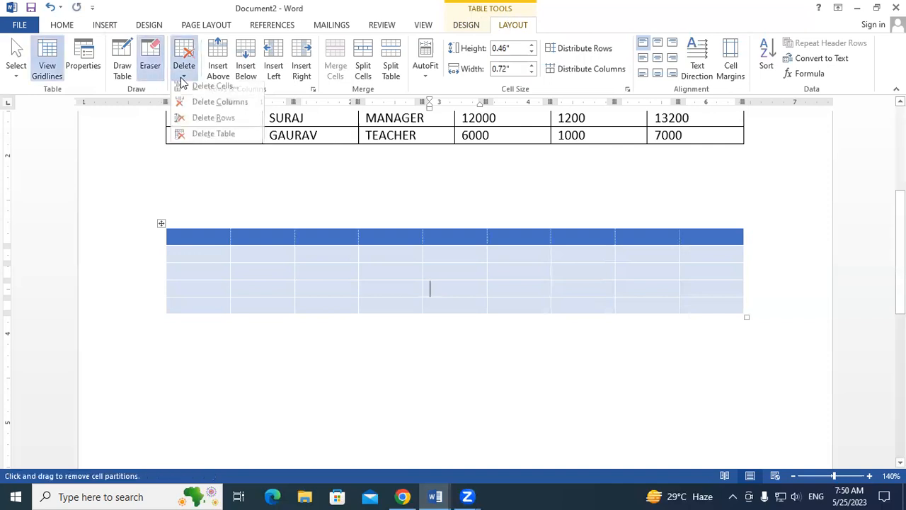
click(150, 65)
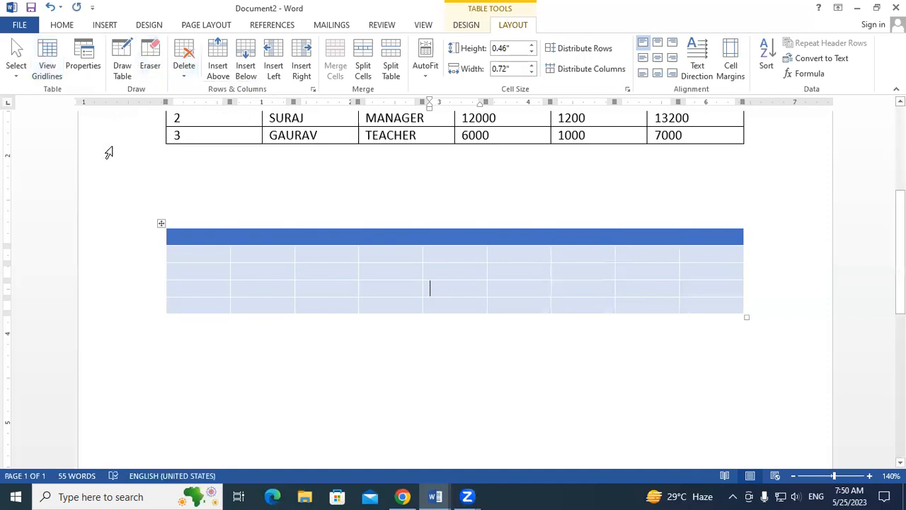
Toggle the blue table's Header Row formatting off and on again
click(469, 26)
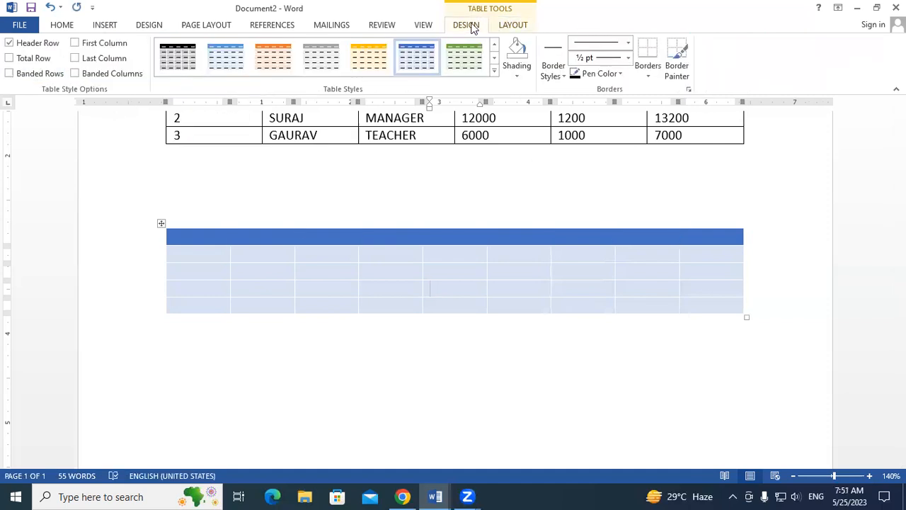
click(304, 61)
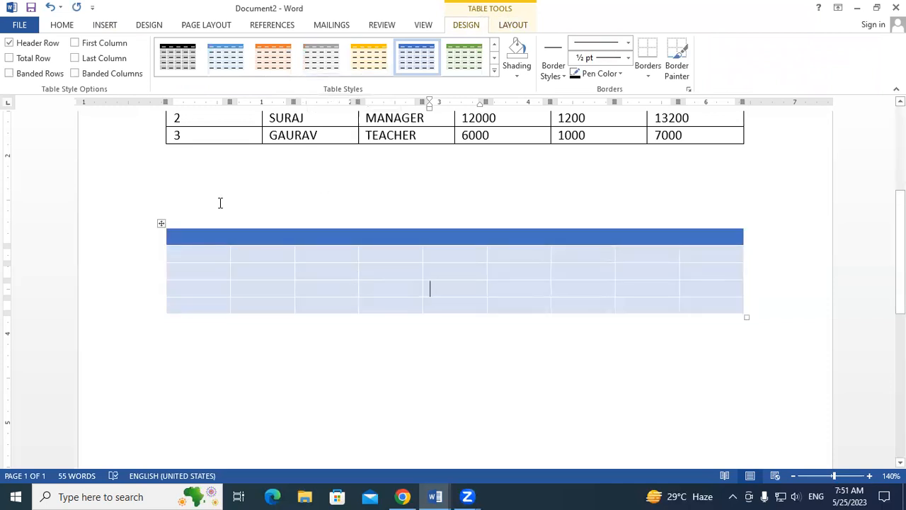
click(10, 43)
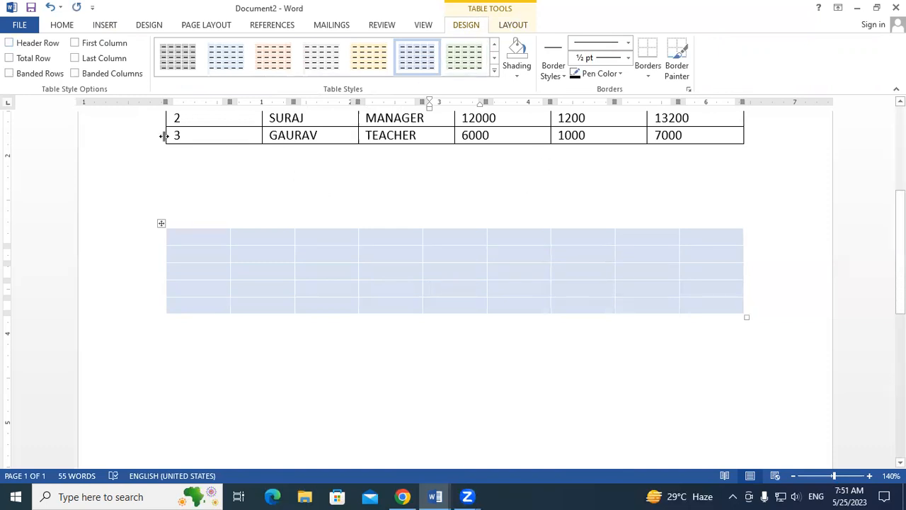
click(10, 43)
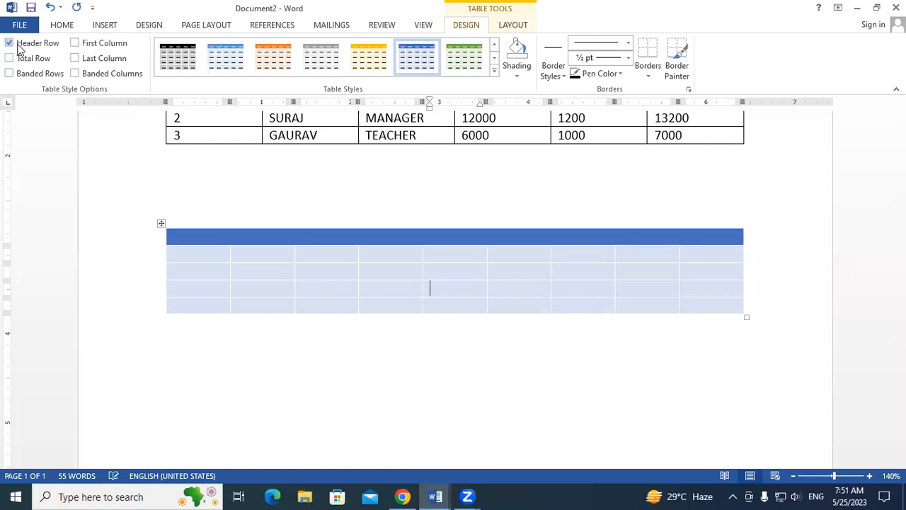
Turn on First Column, Last Column and Total Row formatting for the blue table
click(105, 46)
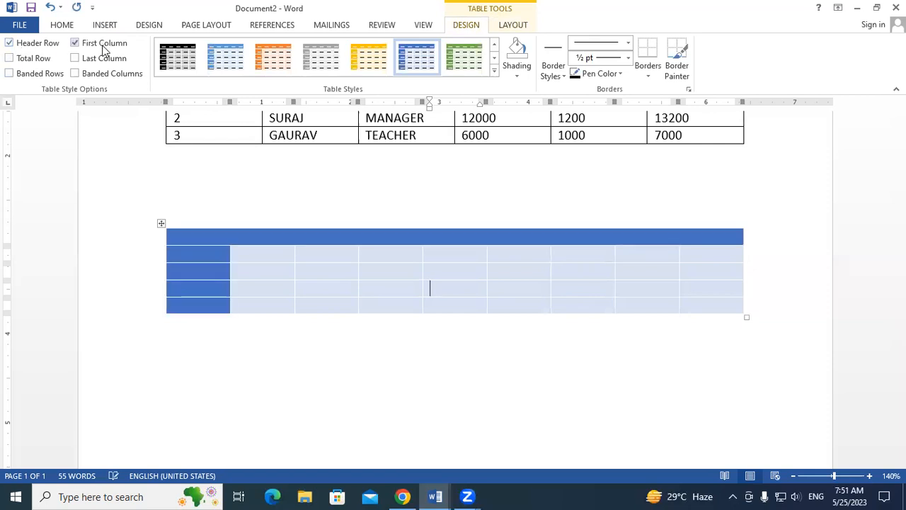
click(32, 60)
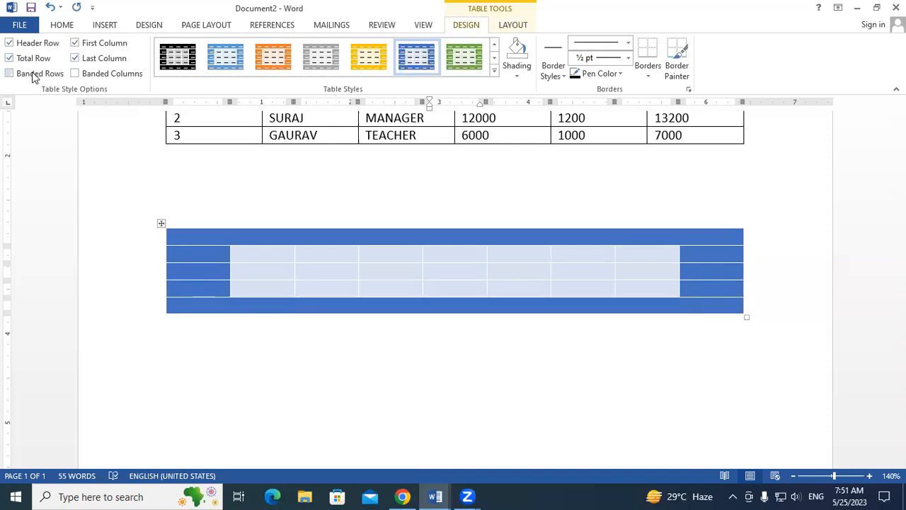
Turn on Banded Rows for the blue table, try Banded Columns, and turn off Total Row and Last Column
click(32, 75)
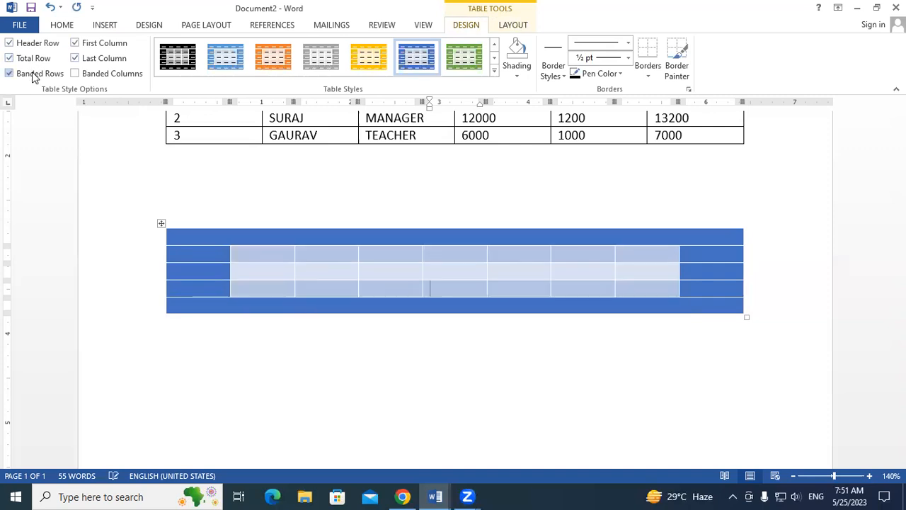
click(83, 77)
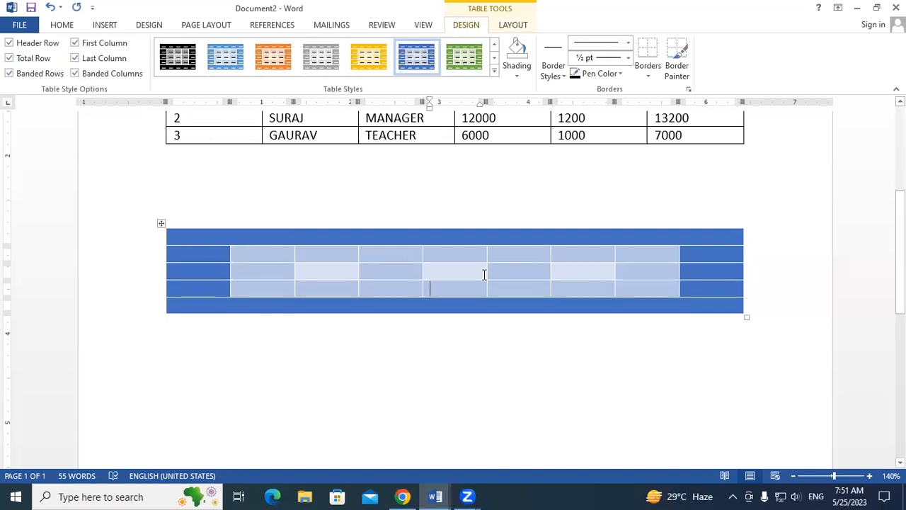
click(9, 58)
click(102, 59)
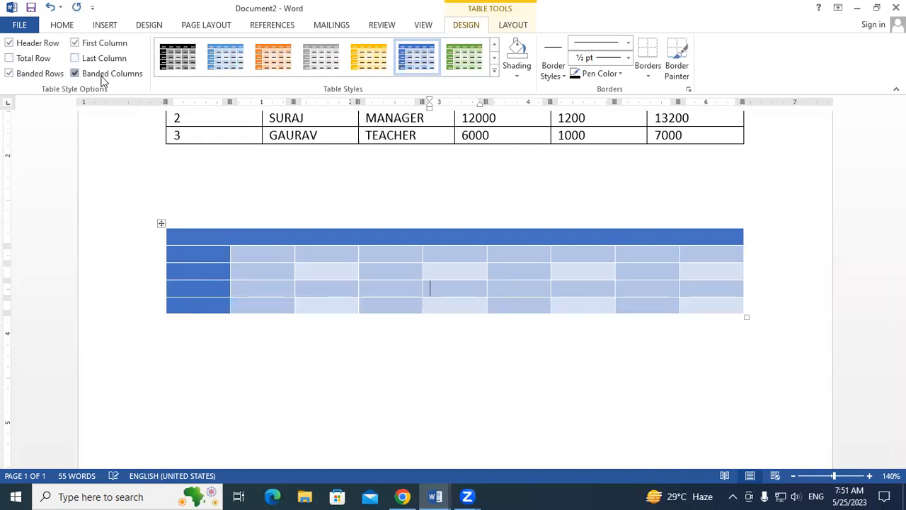
click(103, 75)
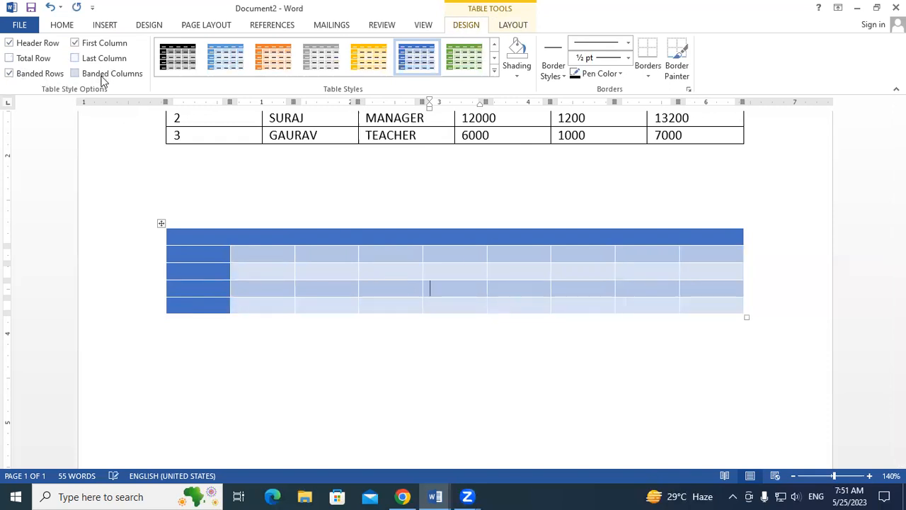
Try the plain black grid style and the light green grid style on the empty 9x5 table
click(494, 71)
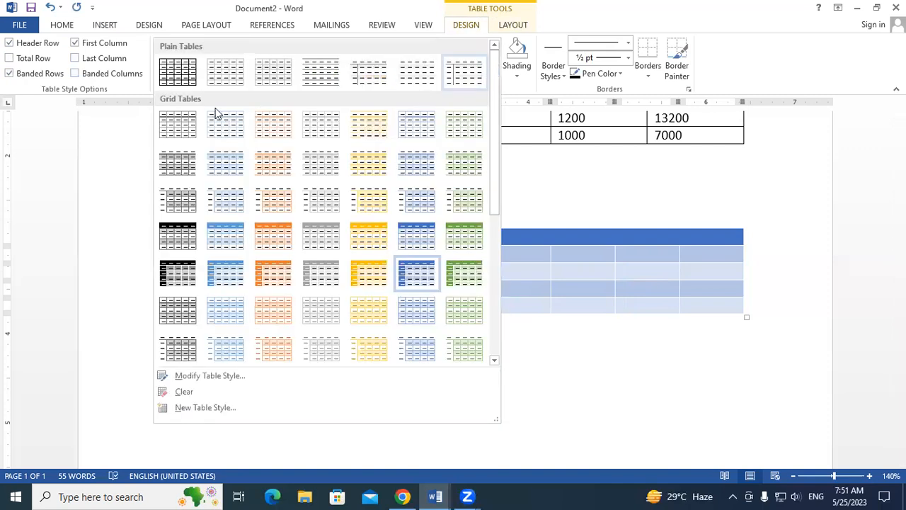
click(177, 78)
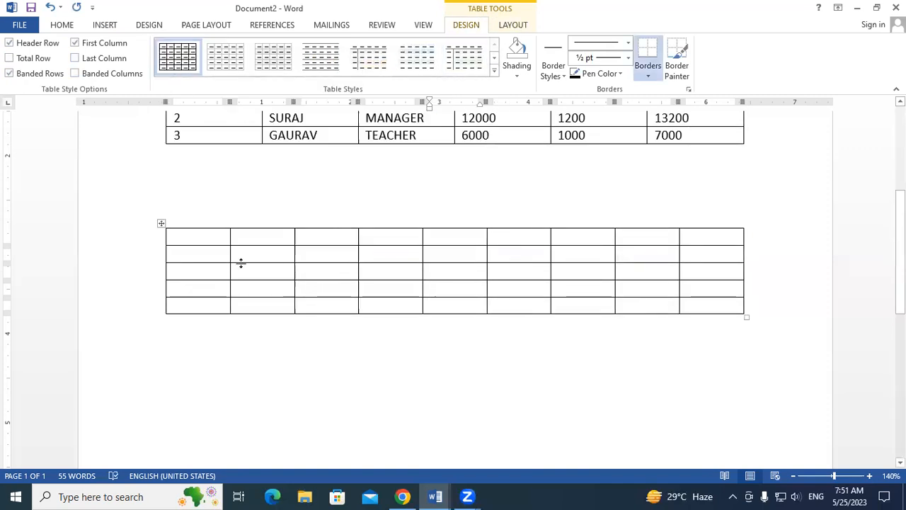
click(177, 237)
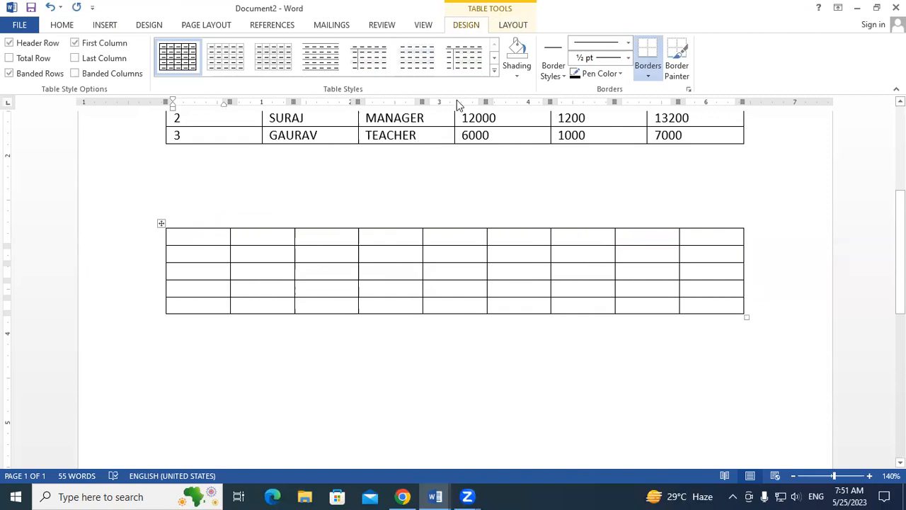
click(493, 71)
key(Escape)
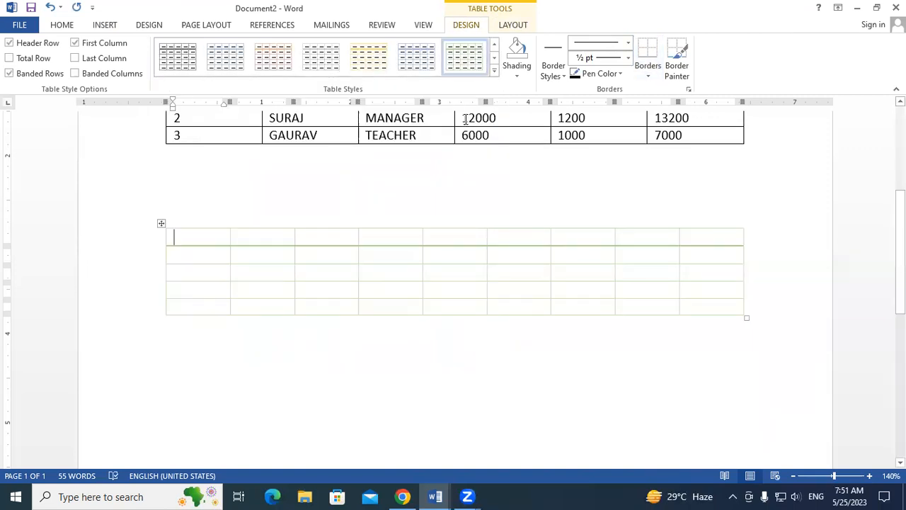
Apply the yellow grid table style with thin borders and shaded banded rows to the empty 9x5 table
click(493, 71)
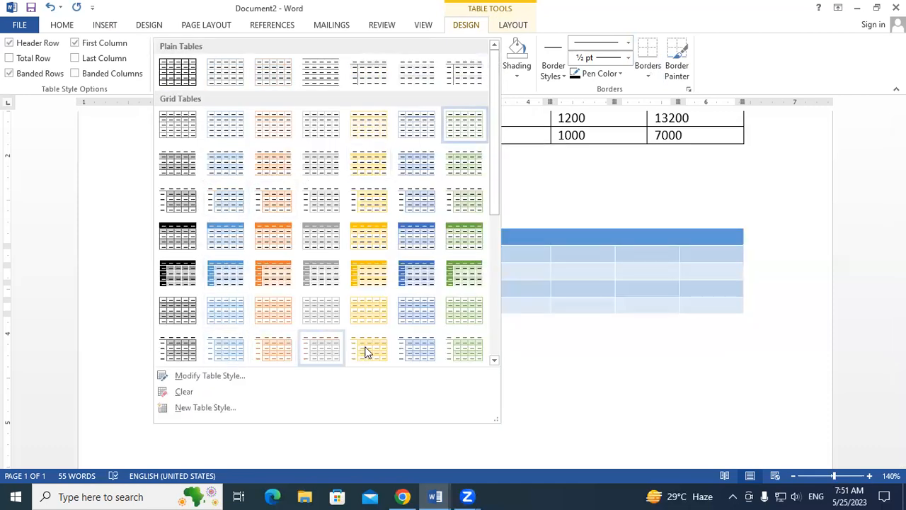
click(363, 310)
scroll(364, 309, down, 1)
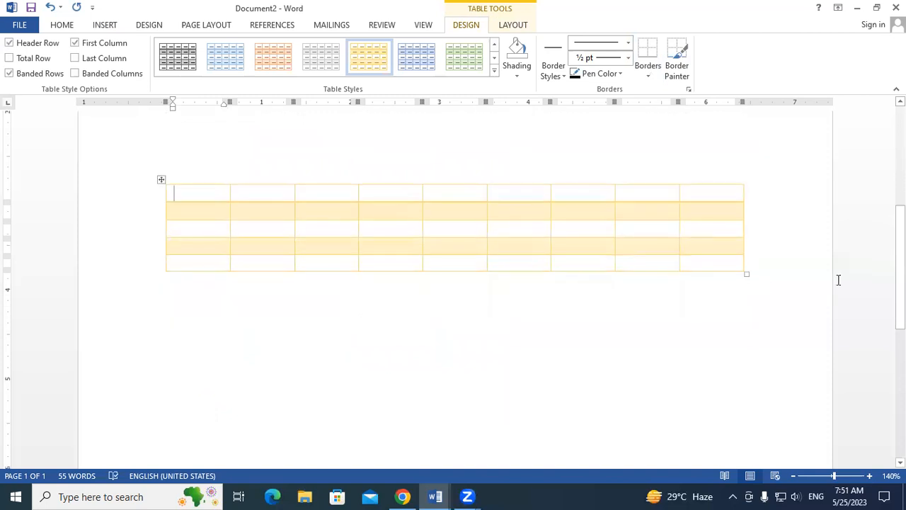
Apply the blue grid table style with a solid header row and banded rows to the student fee table
scroll(453, 283, up, 4)
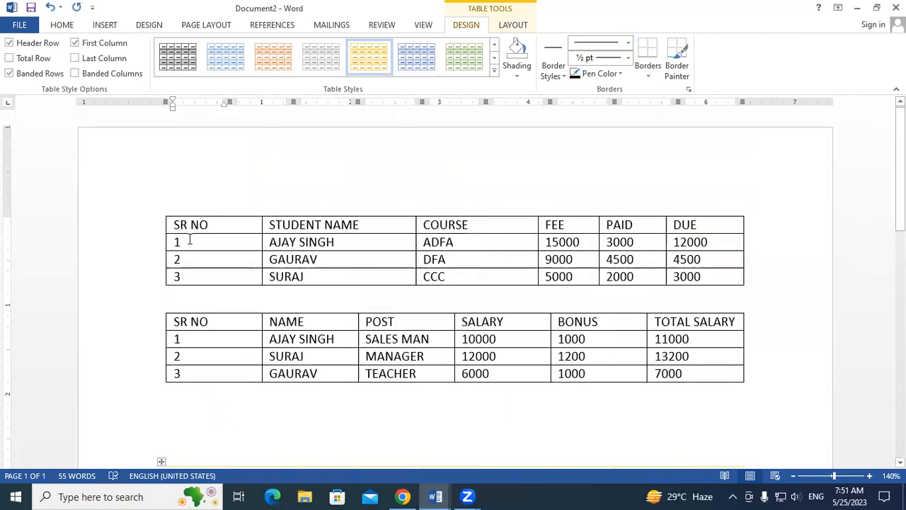
click(190, 241)
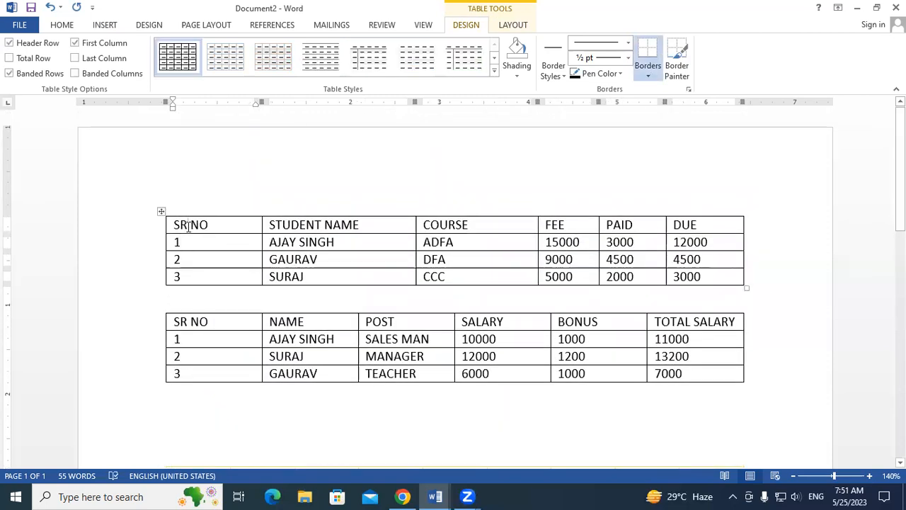
drag(191, 225, 690, 277)
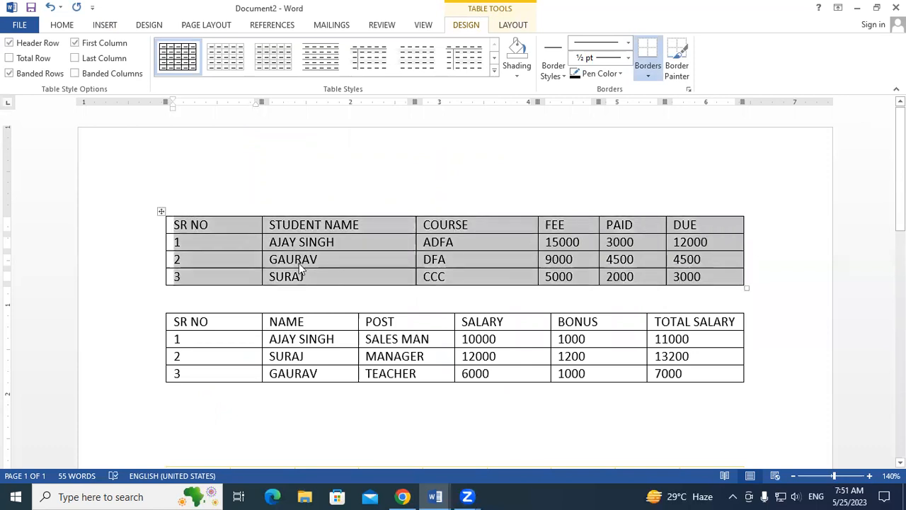
click(223, 229)
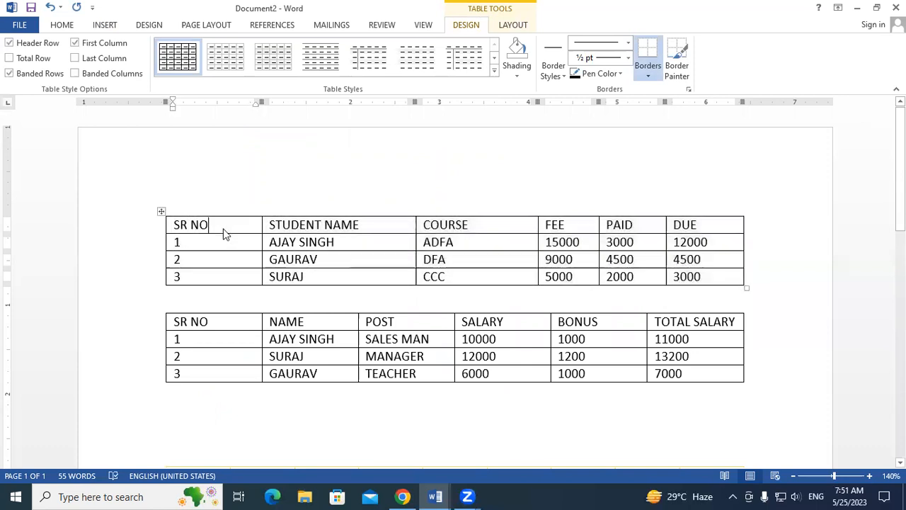
click(493, 71)
click(430, 233)
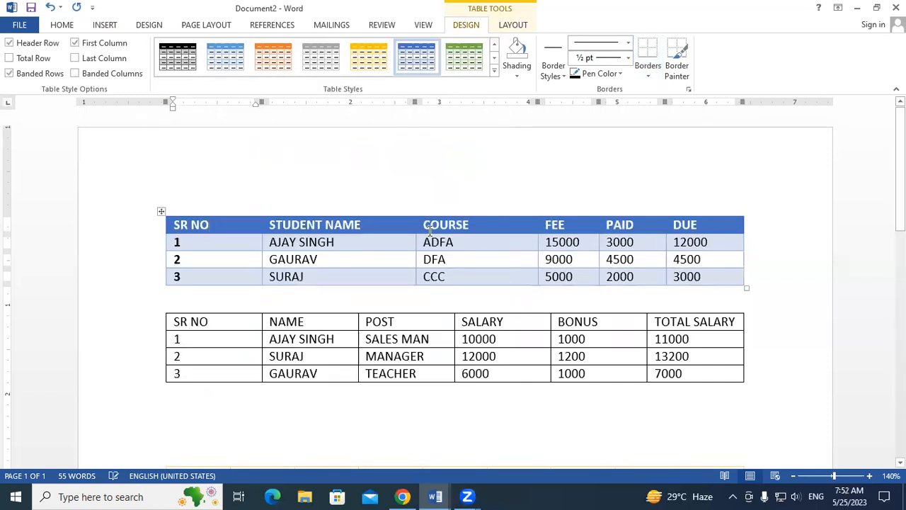
click(415, 260)
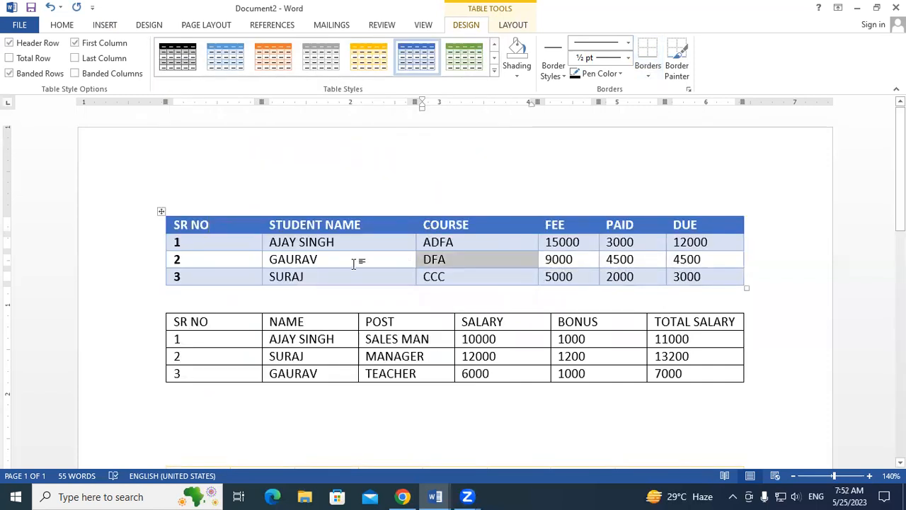
click(354, 264)
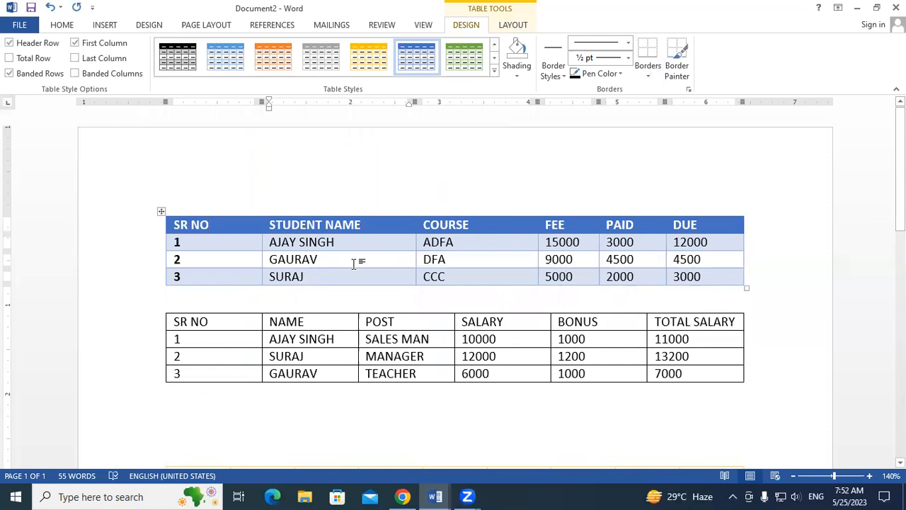
click(178, 217)
drag(327, 279, 694, 276)
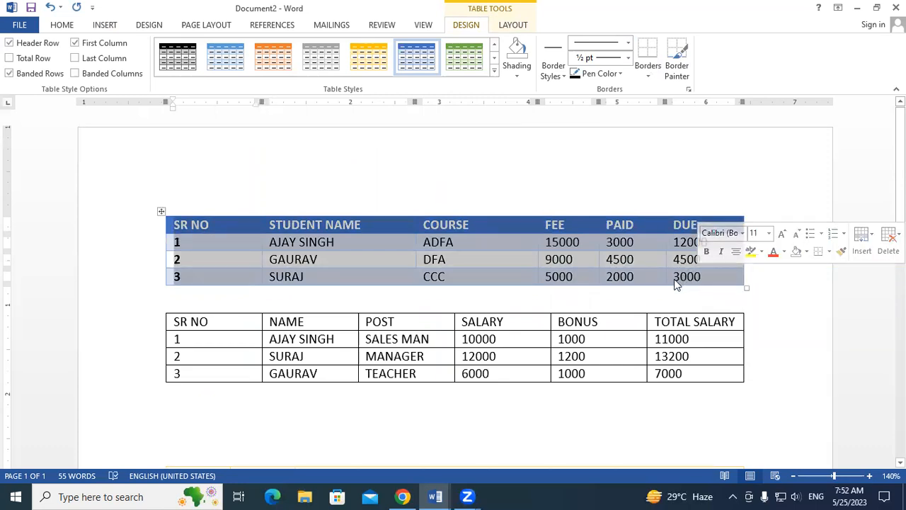
click(339, 227)
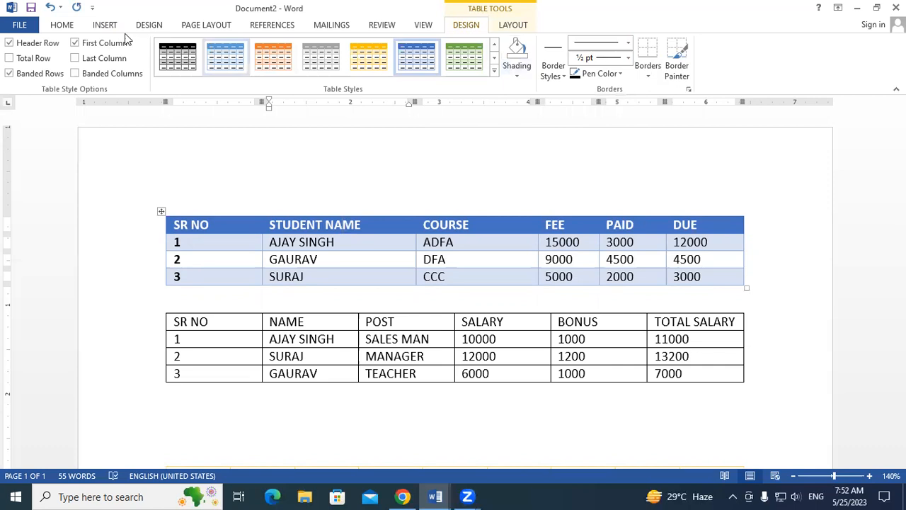
click(63, 26)
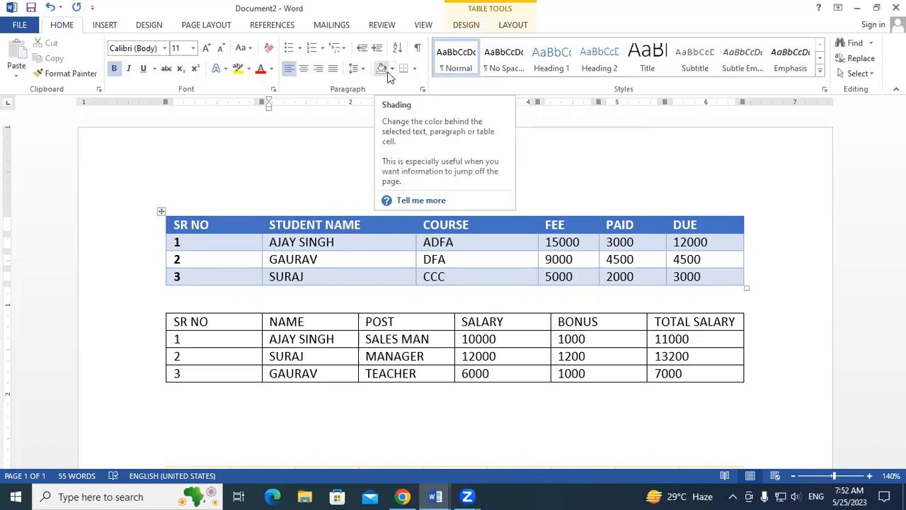
click(468, 26)
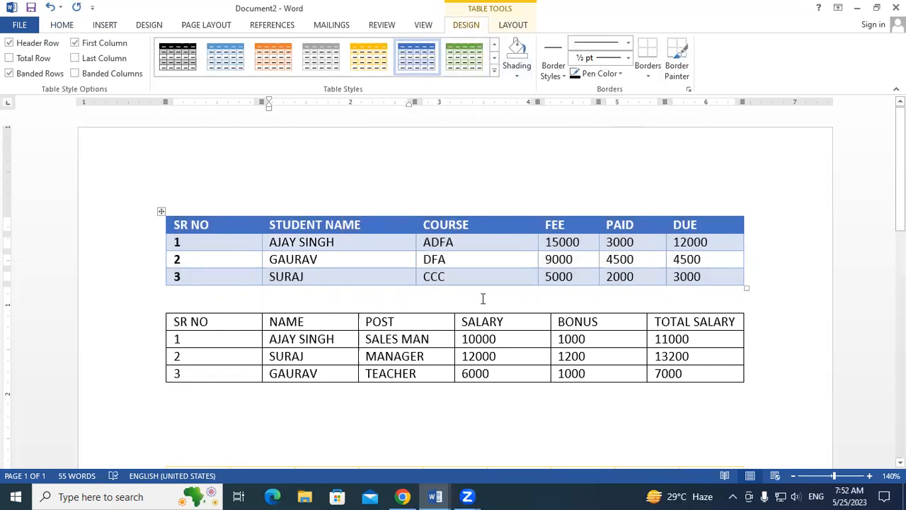
Highlight the header text of the employee salary table in yellow
scroll(884, 222, down, 4)
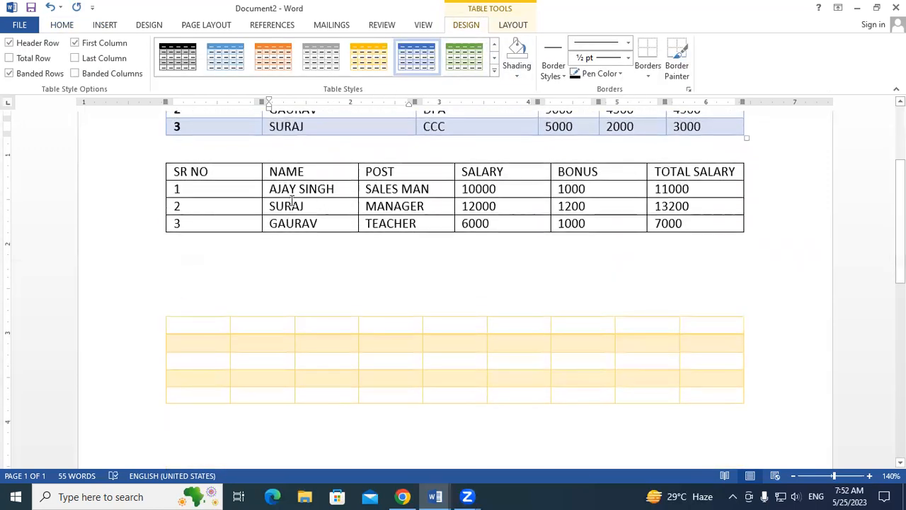
drag(170, 172, 500, 172)
drag(588, 168, 713, 177)
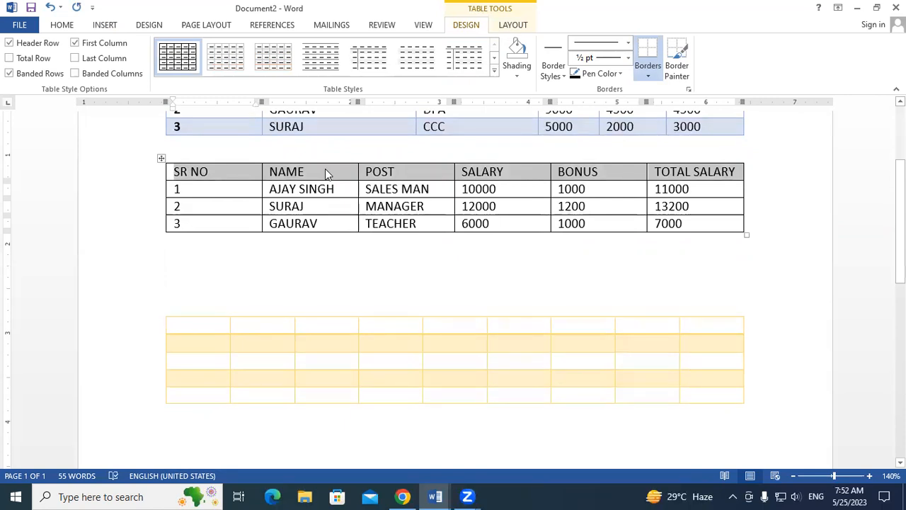
click(62, 24)
click(248, 69)
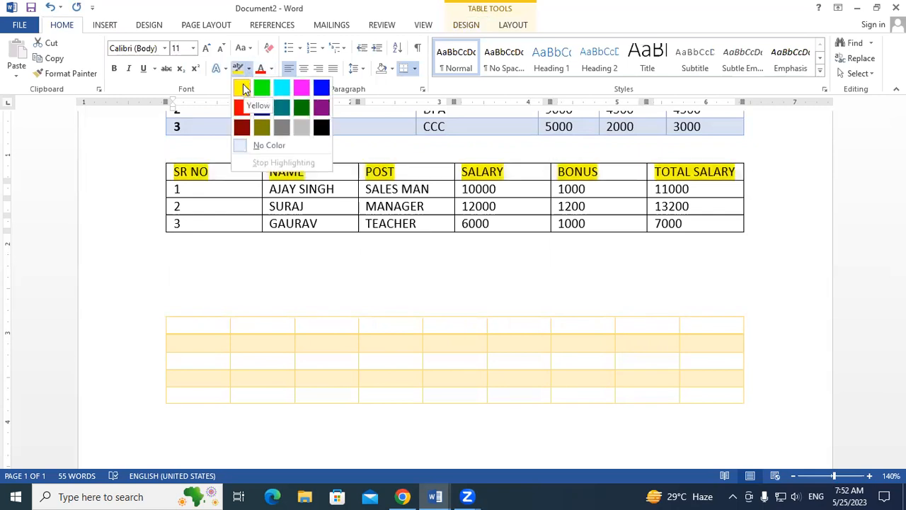
click(243, 87)
click(405, 174)
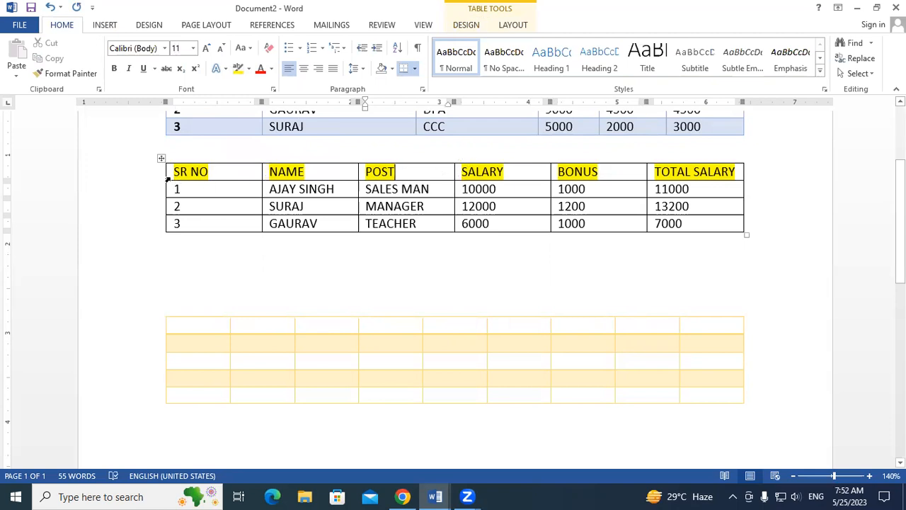
Remove the text highlight from the salary table's header row
drag(261, 172, 731, 174)
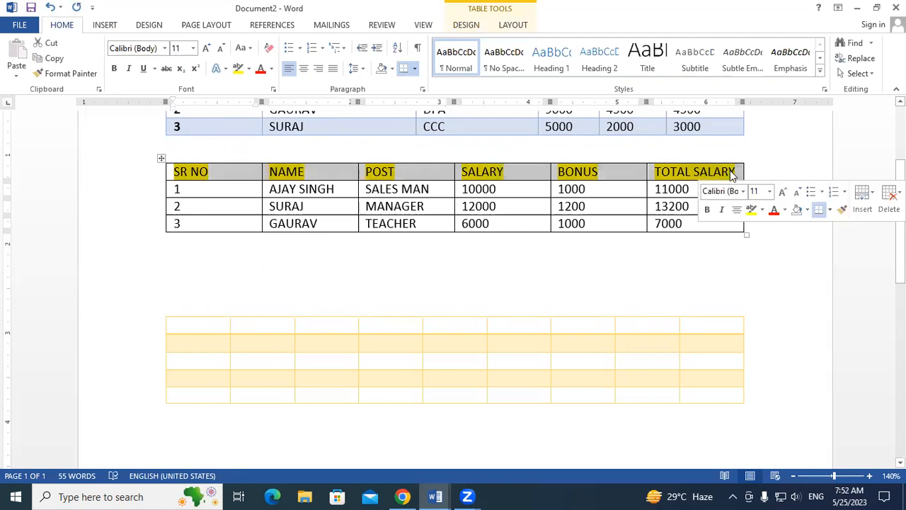
click(248, 69)
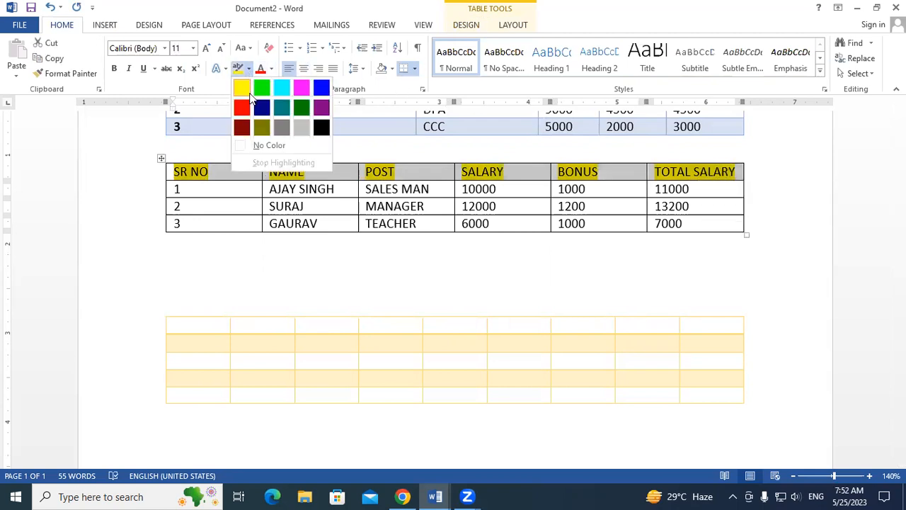
click(251, 145)
Fill the salary table's header row cells with the standard yellow shading
drag(177, 175, 691, 174)
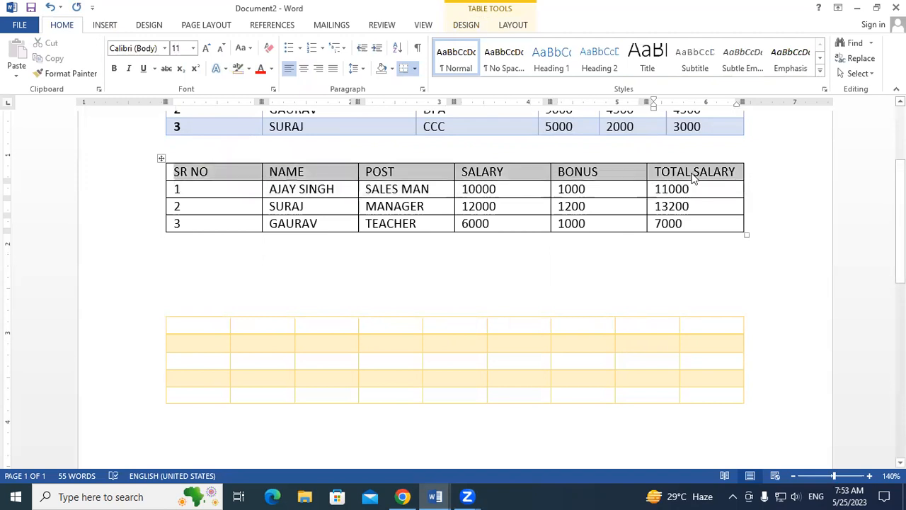
click(461, 26)
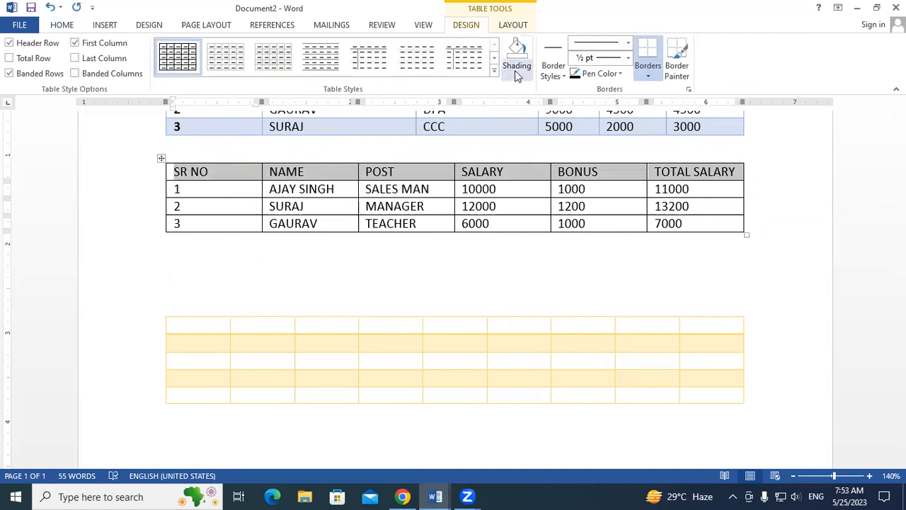
click(516, 74)
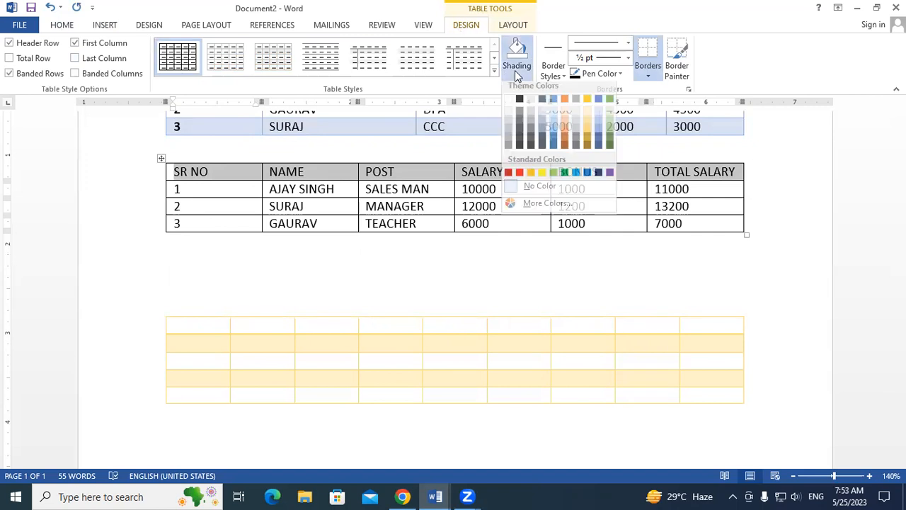
click(542, 177)
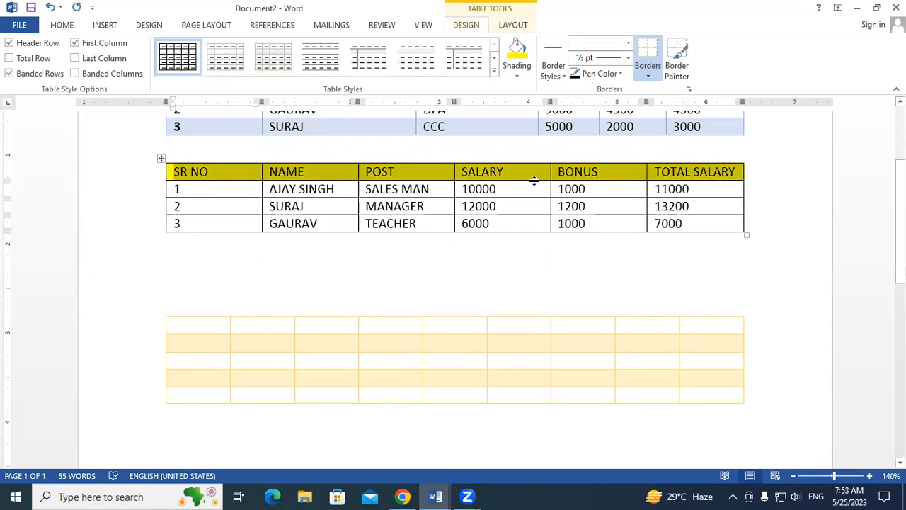
Change the salary table's header row shading to the standard orange colour
click(64, 26)
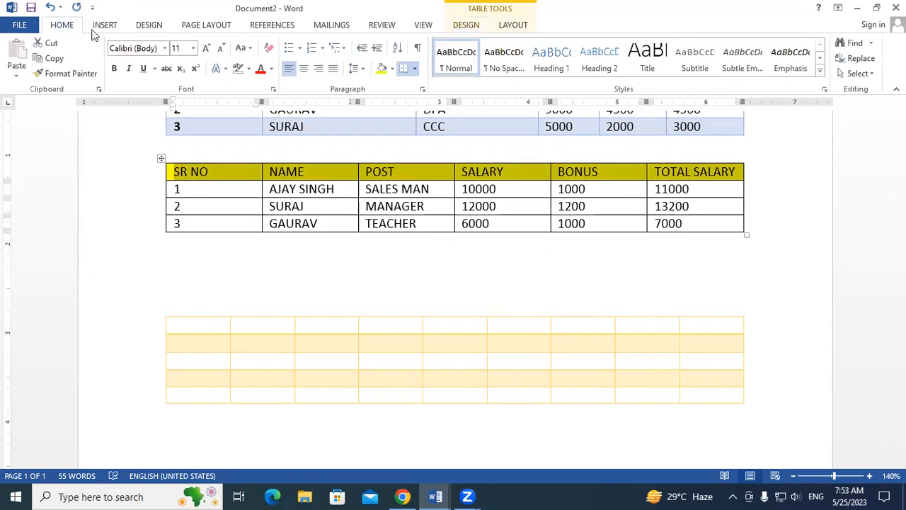
drag(208, 172, 745, 174)
click(185, 164)
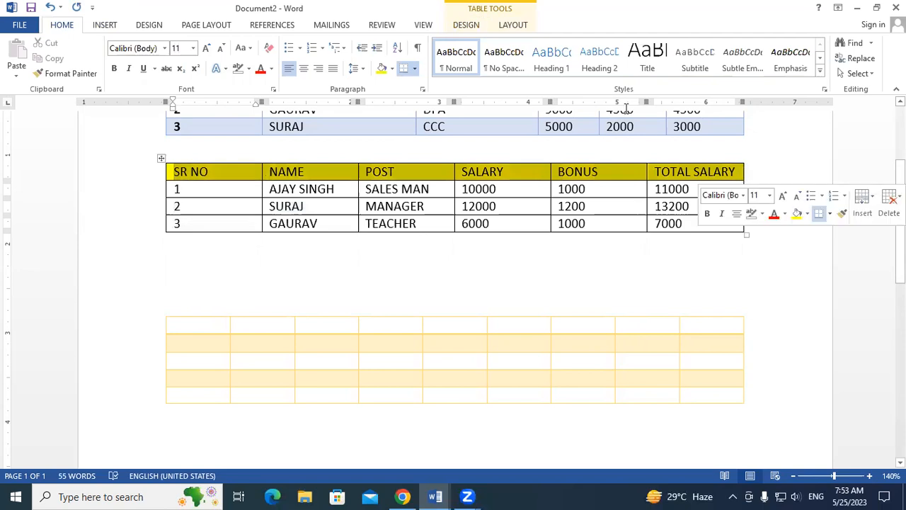
click(479, 25)
click(514, 68)
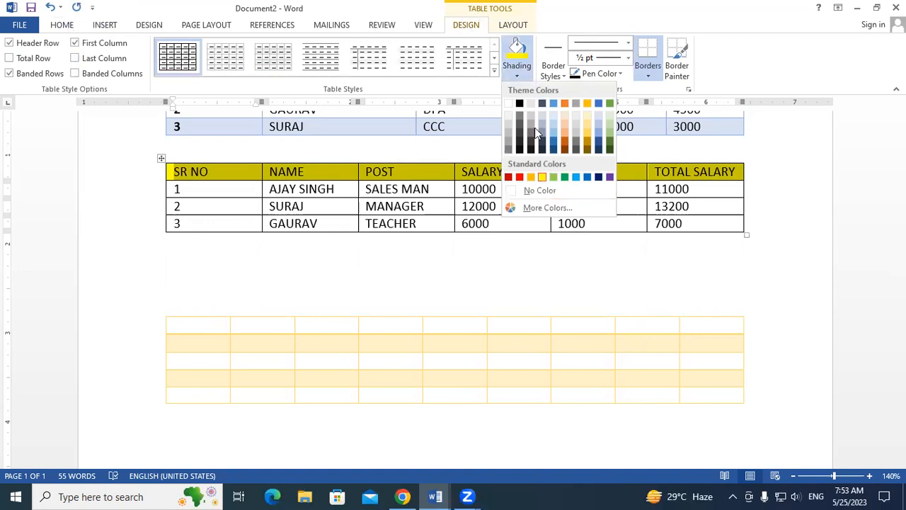
click(530, 177)
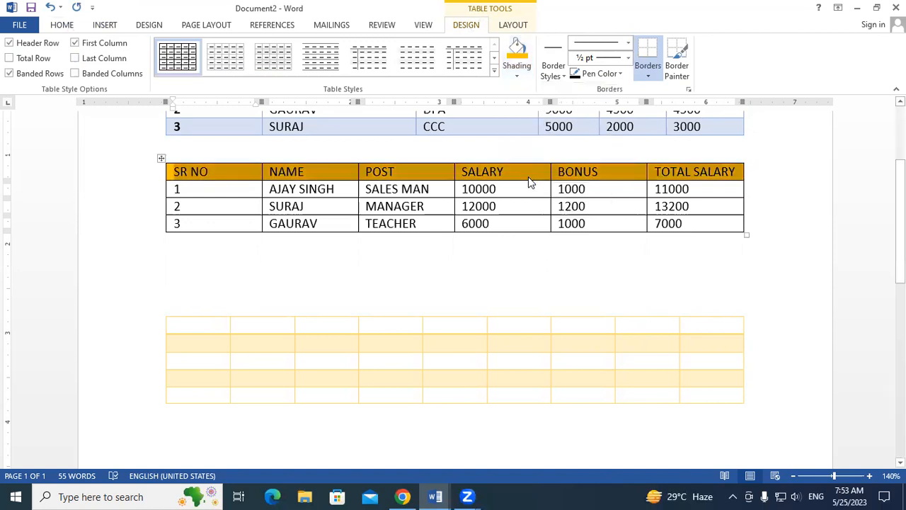
Examine the formatting of the student fee and employee salary tables, comparing their header shading, row banding and borders
scroll(681, 204, down, 3)
scroll(880, 125, up, 5)
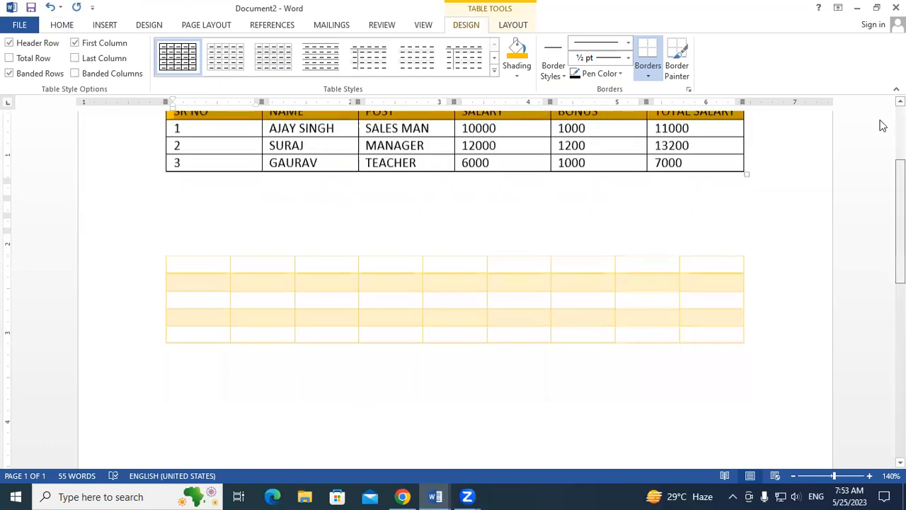
click(201, 227)
mouse_move(184, 225)
mouse_down()
mouse_move(336, 255)
mouse_move(685, 273)
mouse_move(630, 276)
mouse_up()
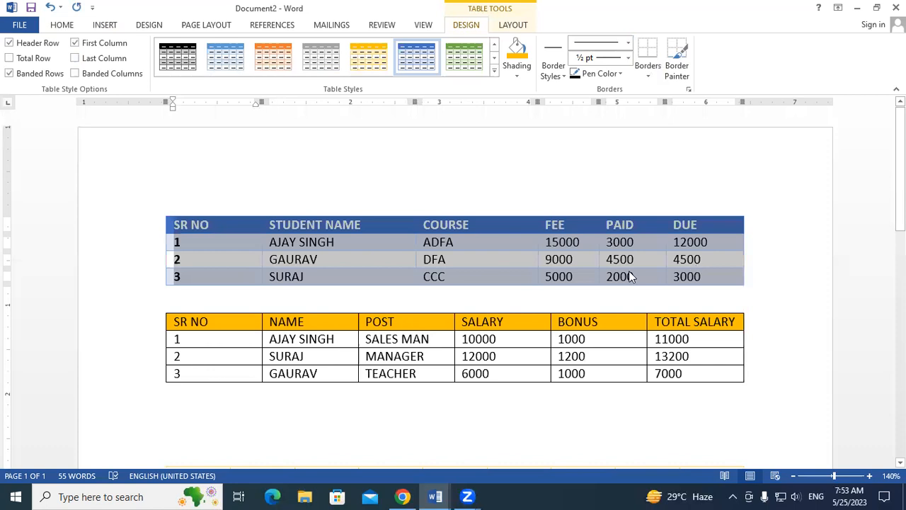
click(295, 261)
drag(347, 356, 696, 363)
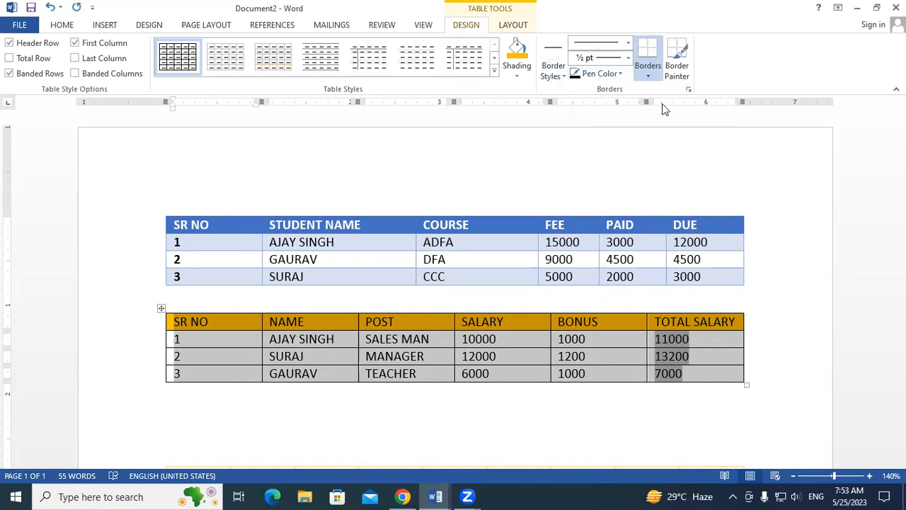
scroll(578, 219, down, 2)
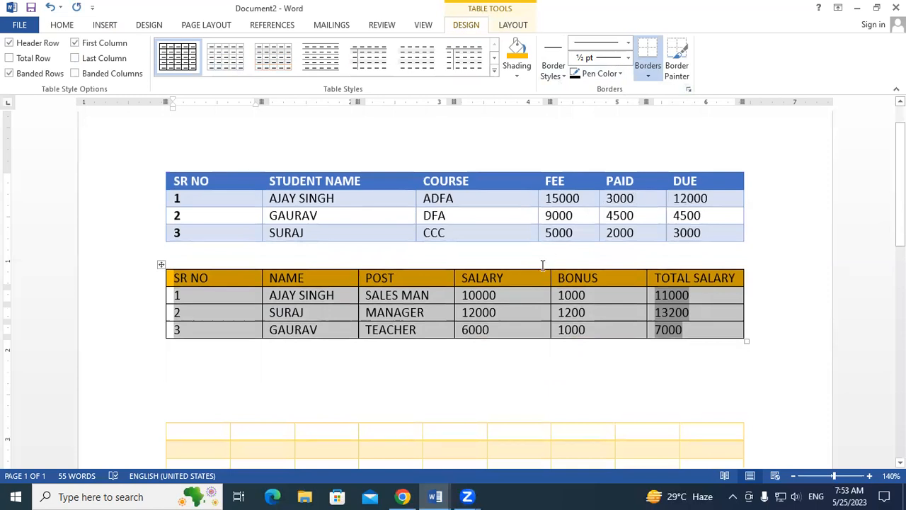
click(542, 265)
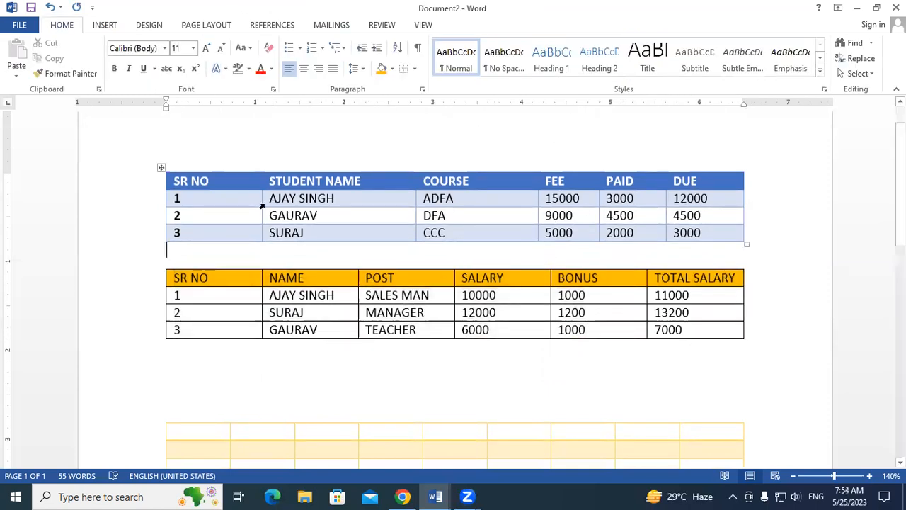
drag(272, 178, 707, 226)
click(635, 226)
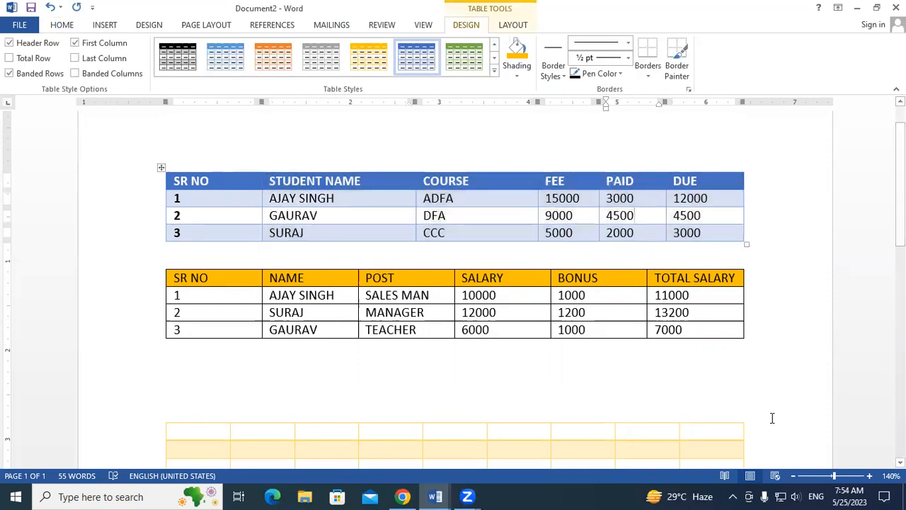